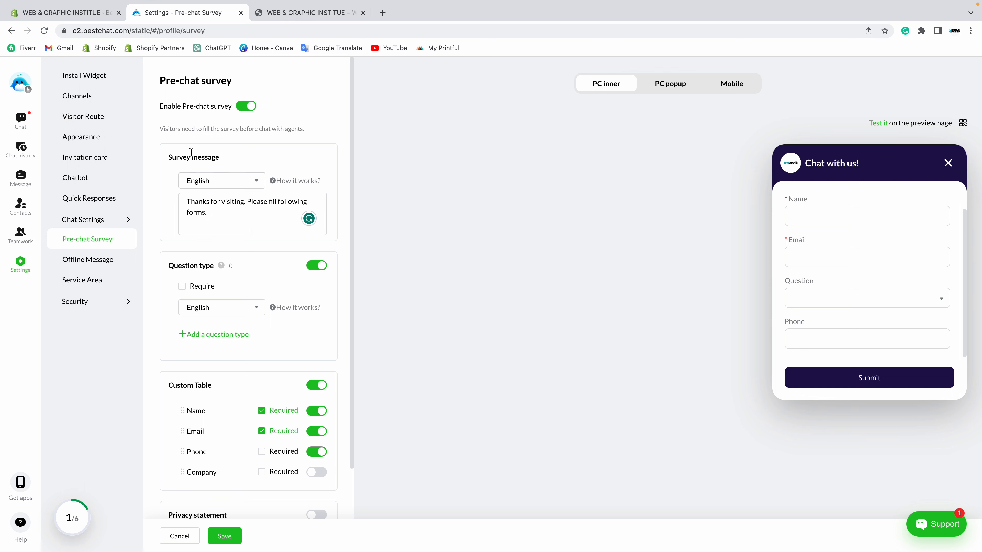
Step: Check the widget languages under Appearance > Widget settings, then go back to Pre-chat Survey
left_click(228, 183)
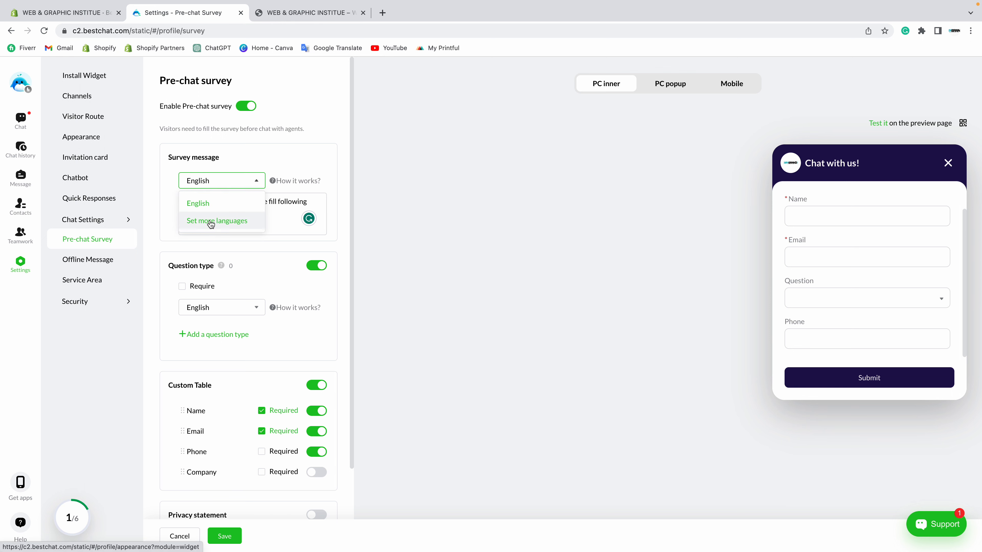
left_click(210, 222)
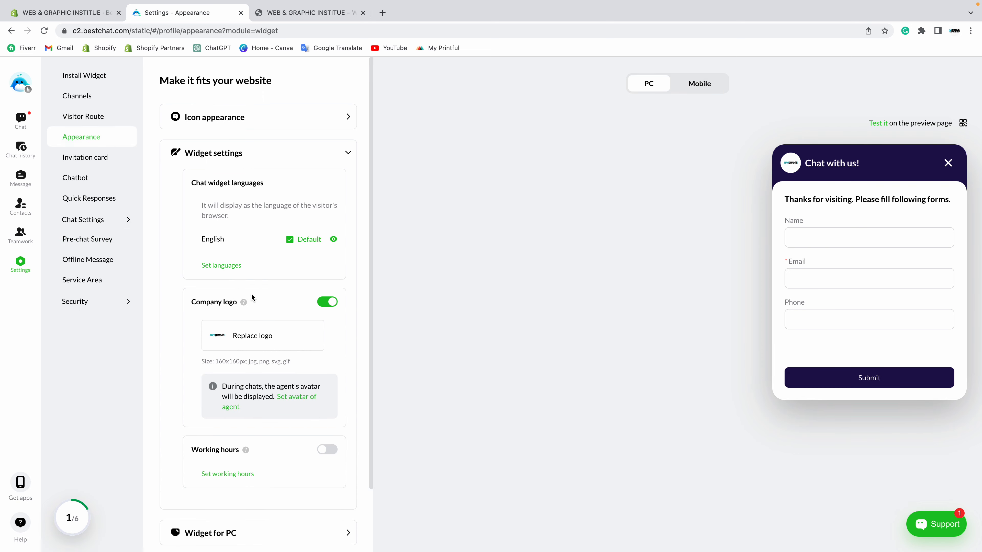
scroll(247, 292, "down", 2)
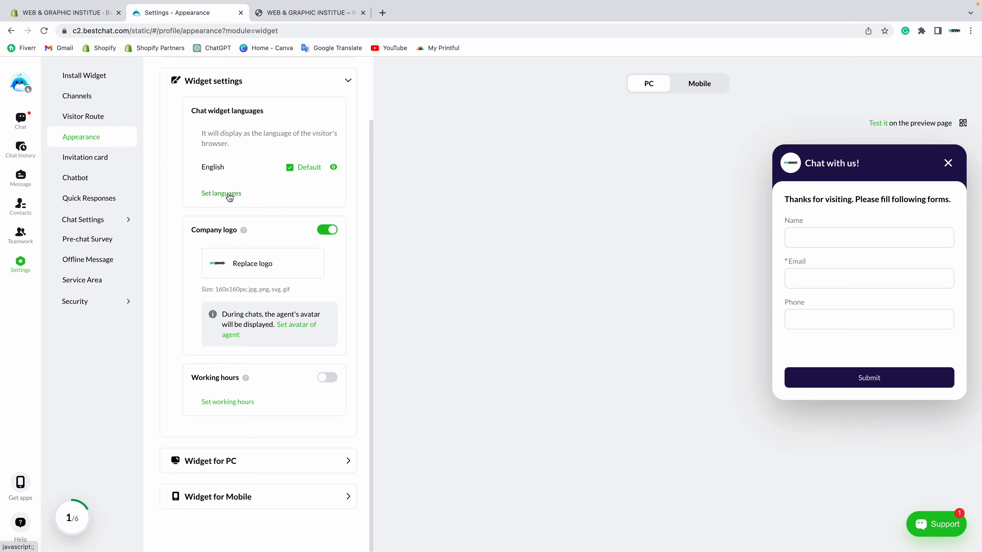
left_click(94, 247)
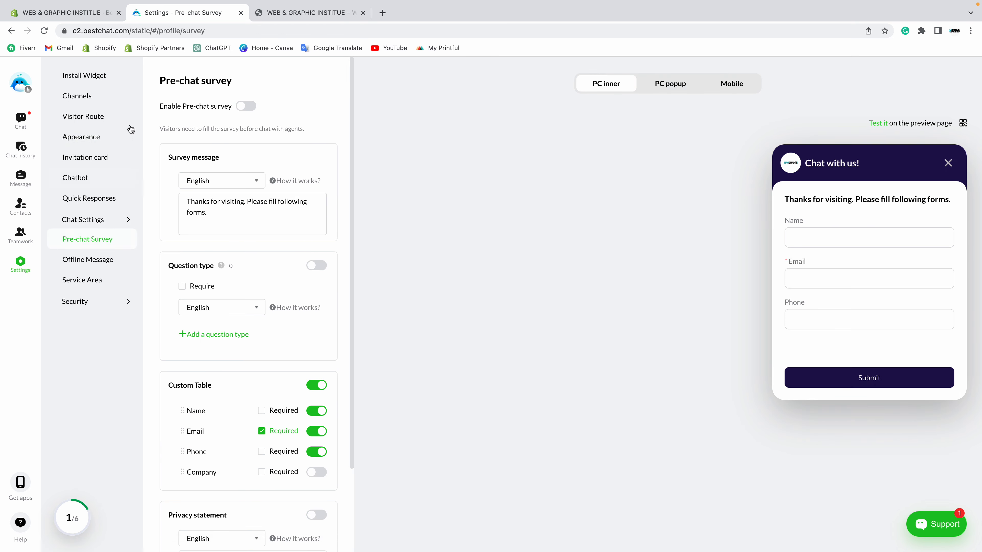
Step: Enable the pre-chat survey and delete 'Thanks for visiting.' so the message reads 'Please fill following forms.'
left_click(252, 106)
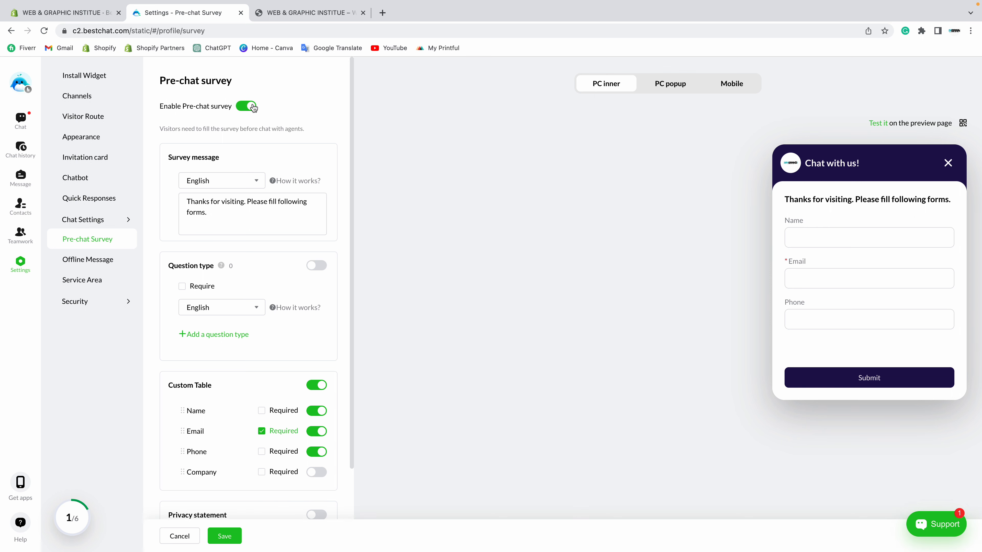
scroll(241, 151, "down", 1)
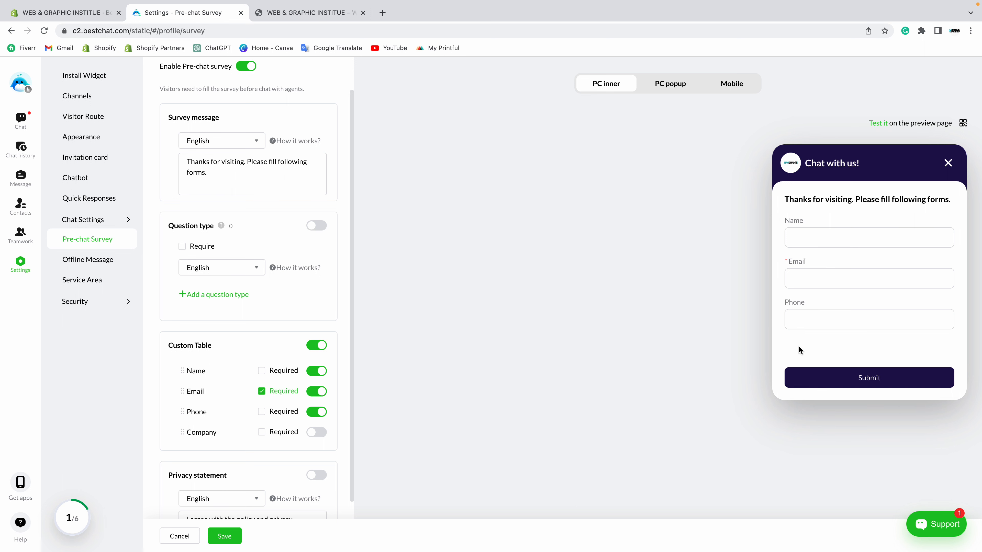
left_click(228, 181)
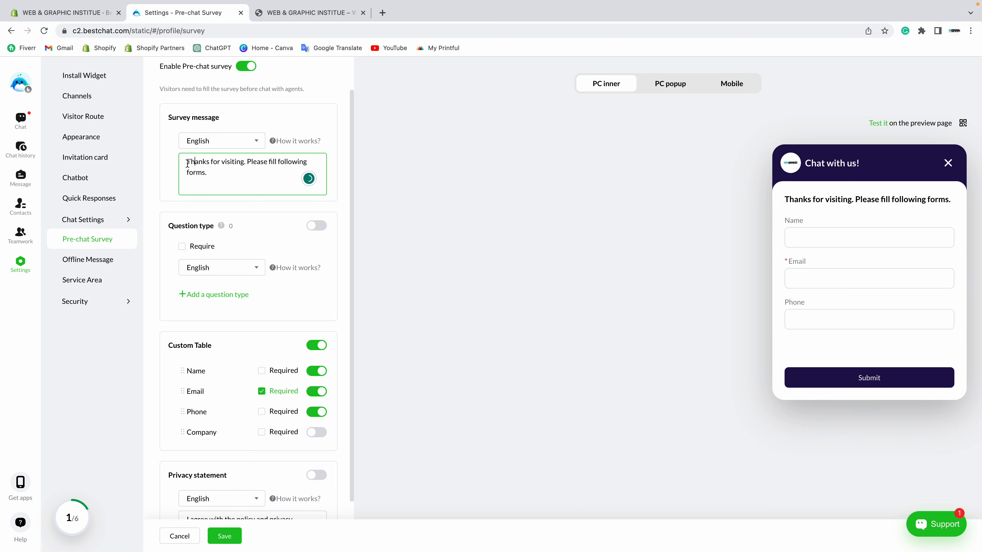
left_click_drag(187, 161, 234, 171)
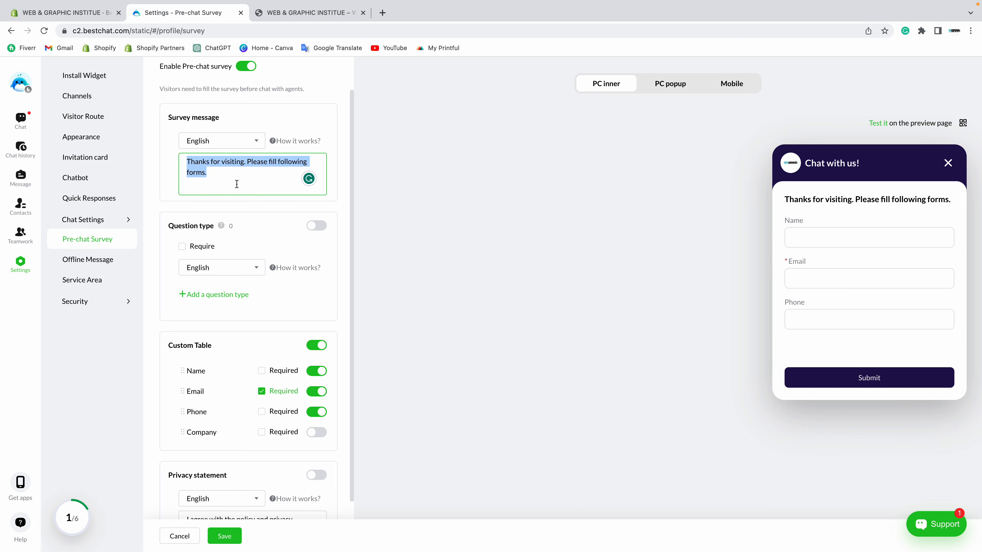
left_click(217, 173)
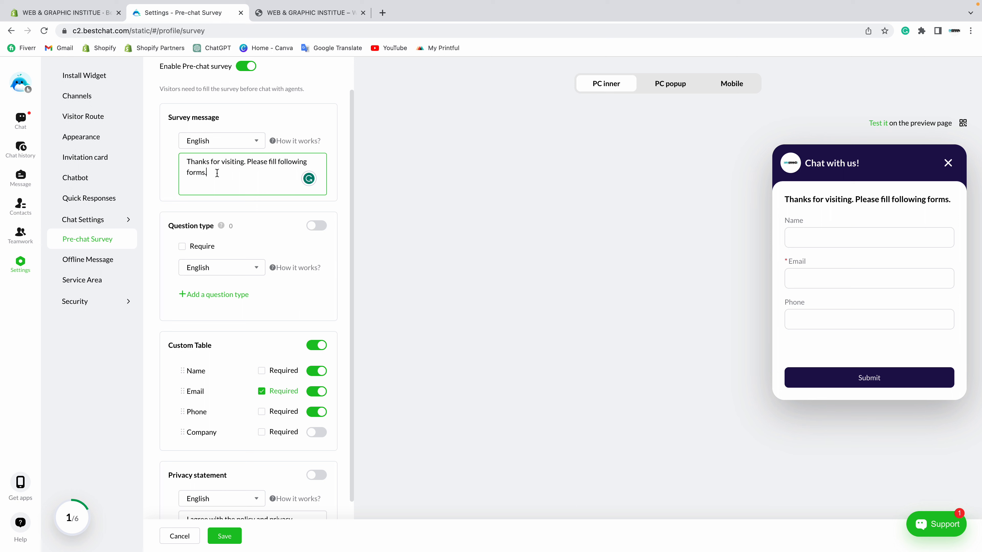
left_click_drag(246, 162, 182, 163)
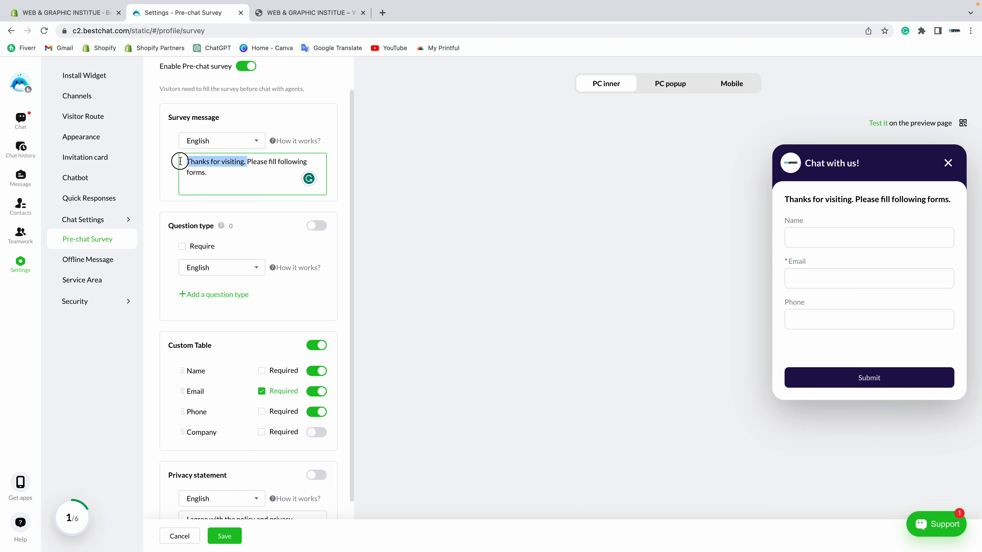
key("BackSpace")
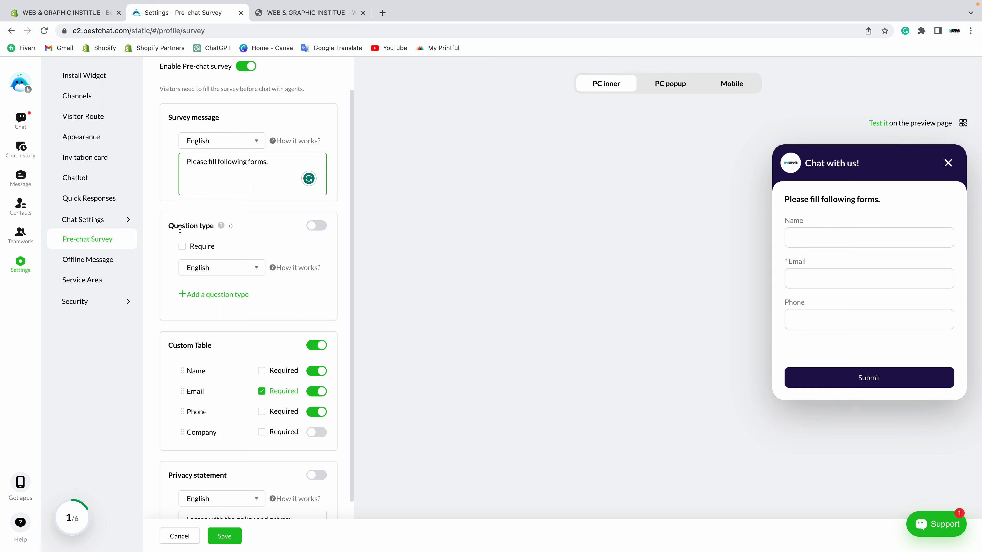
Step: Turn on Question type and show the PC popup preview
left_click(315, 226)
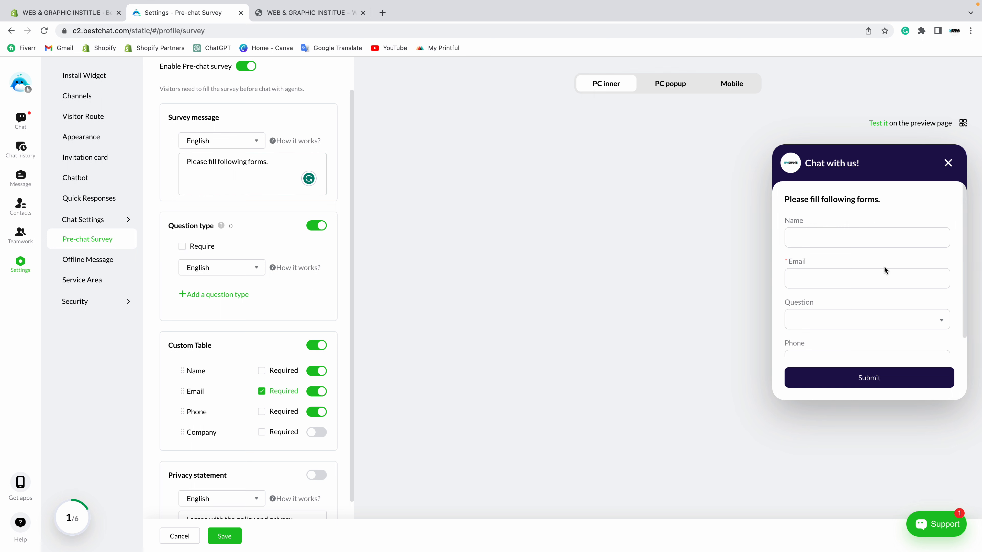
scroll(819, 317, "down", 1)
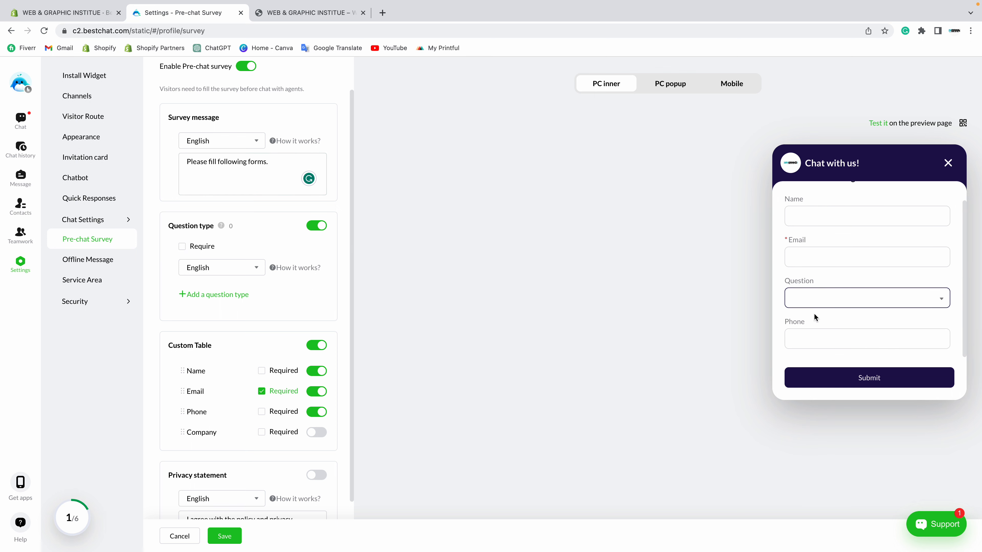
left_click(675, 83)
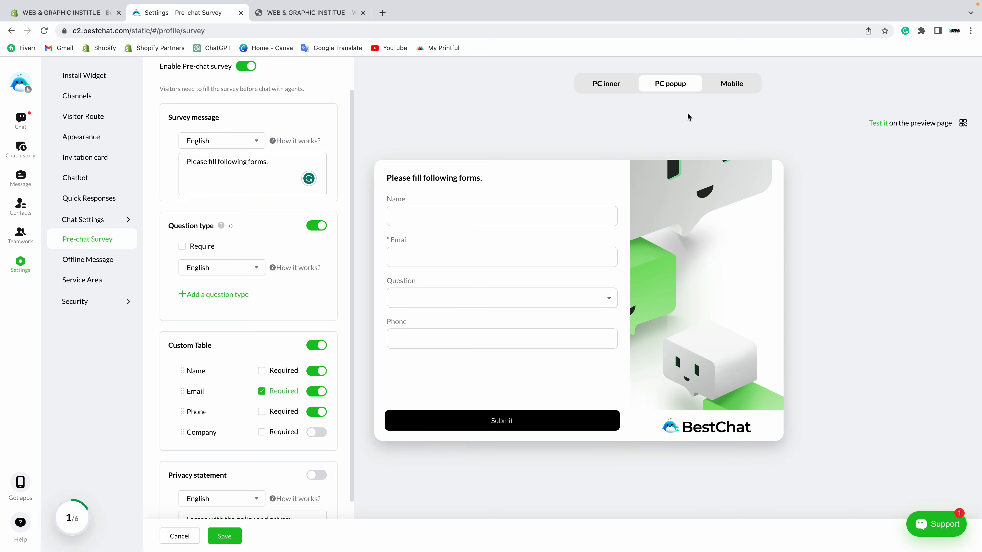
Step: Compare the Mobile and PC popup previews, leave the question optional, and open Add question type
left_click(732, 90)
left_click(669, 89)
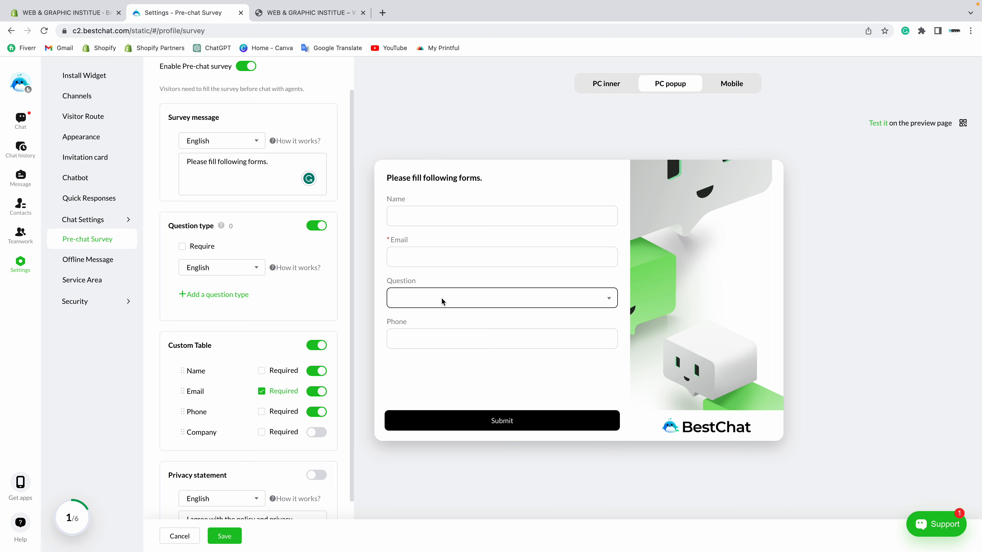
left_click(183, 248)
left_click(183, 248)
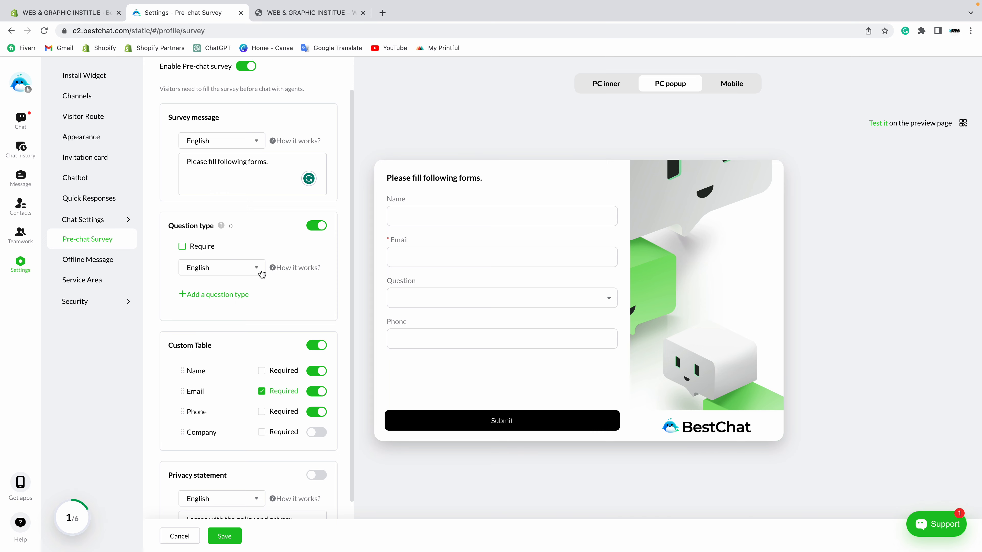
left_click(211, 296)
left_click(489, 251)
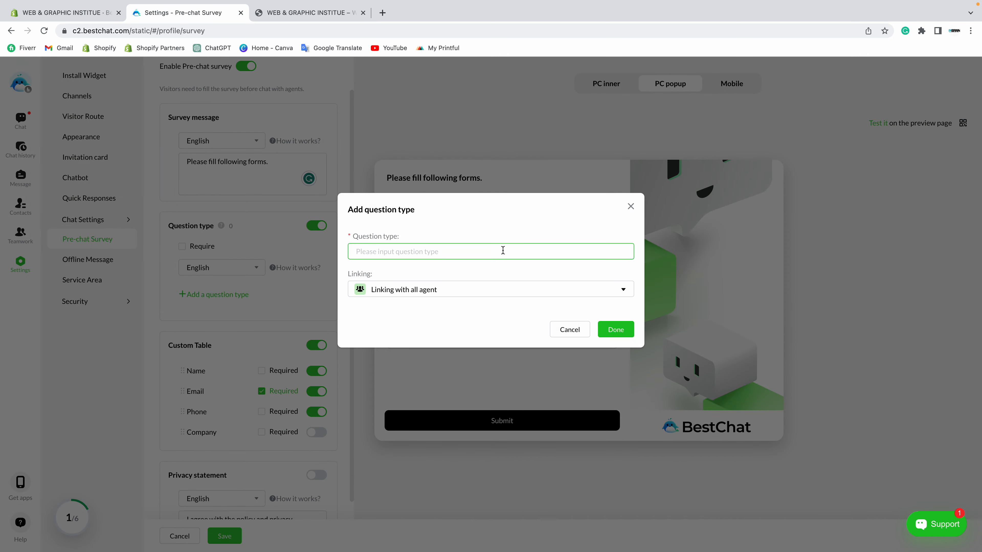
Step: Add the question type 'How can i help you?' linked with all agents
type("H")
left_click(449, 292)
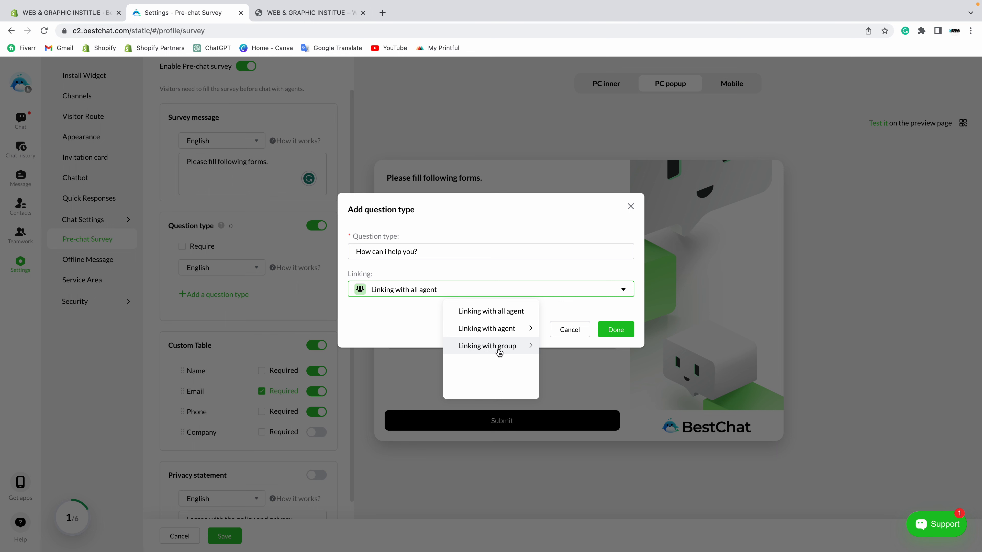
left_click(489, 315)
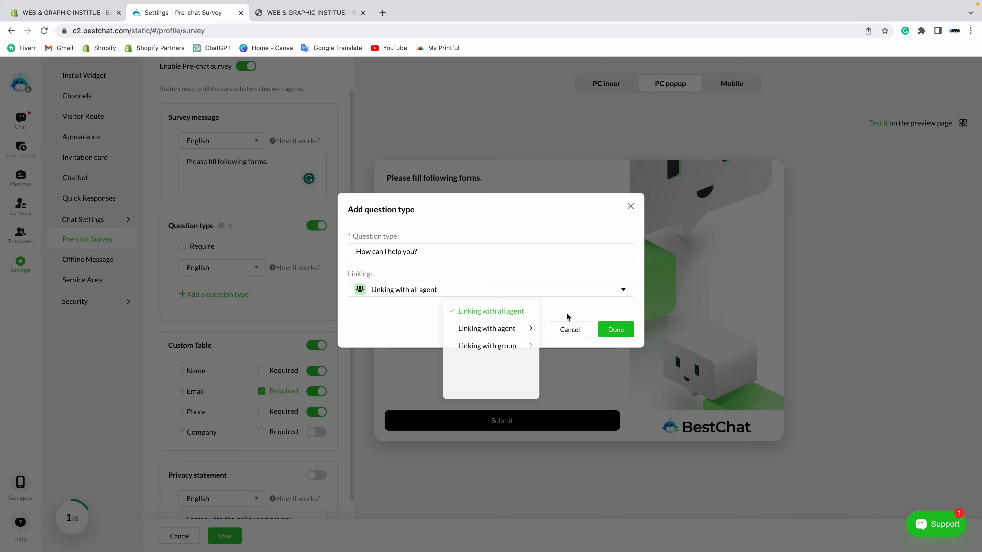
left_click(615, 329)
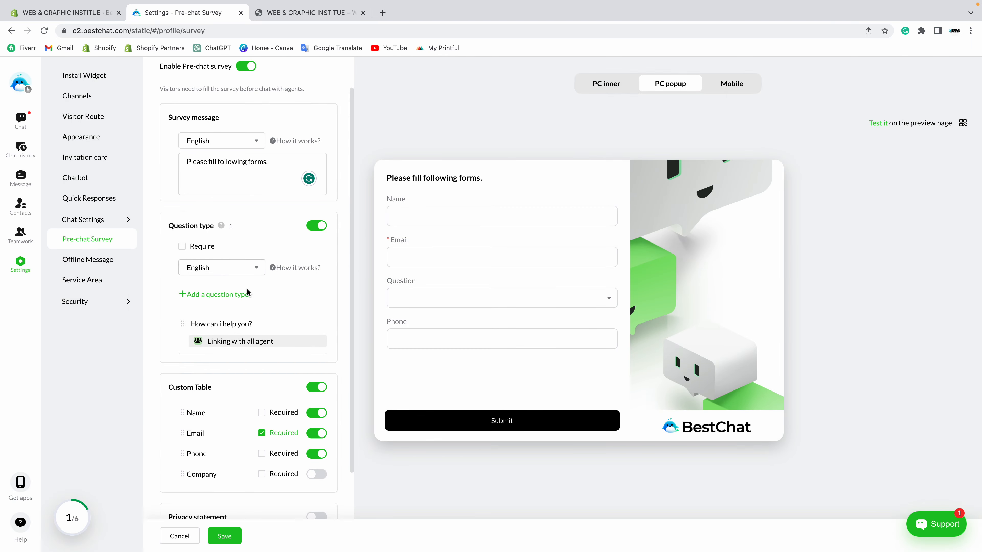
left_click(208, 295)
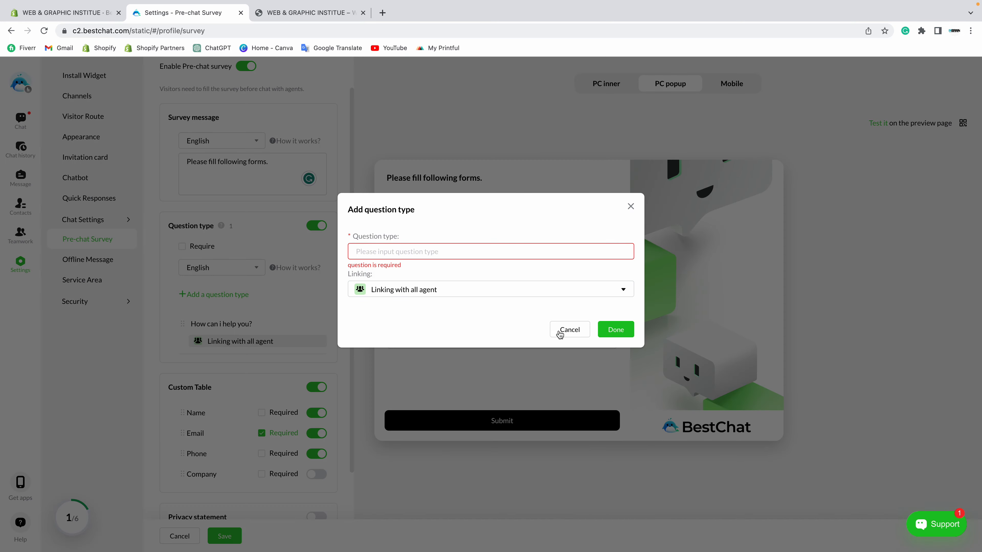
left_click(569, 329)
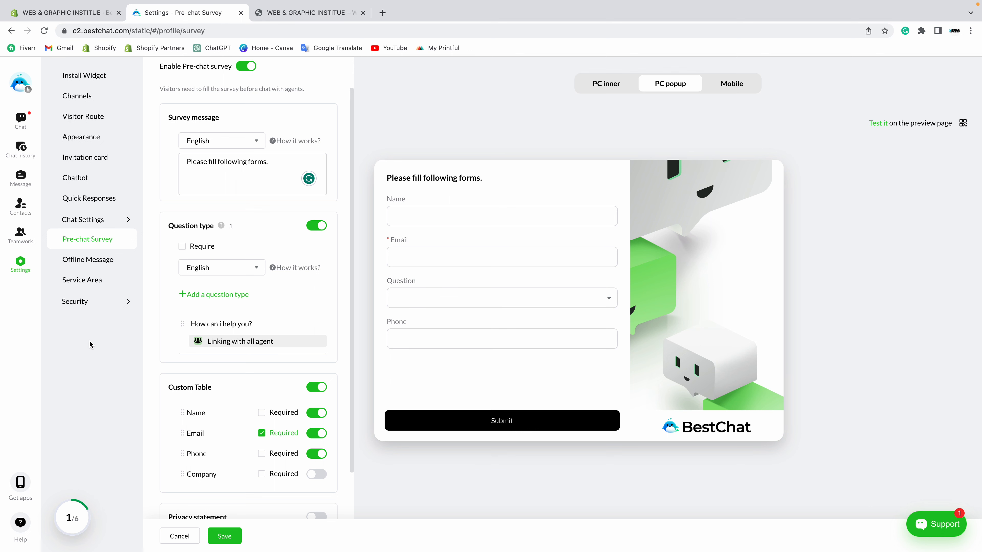
scroll(182, 313, "down", 3)
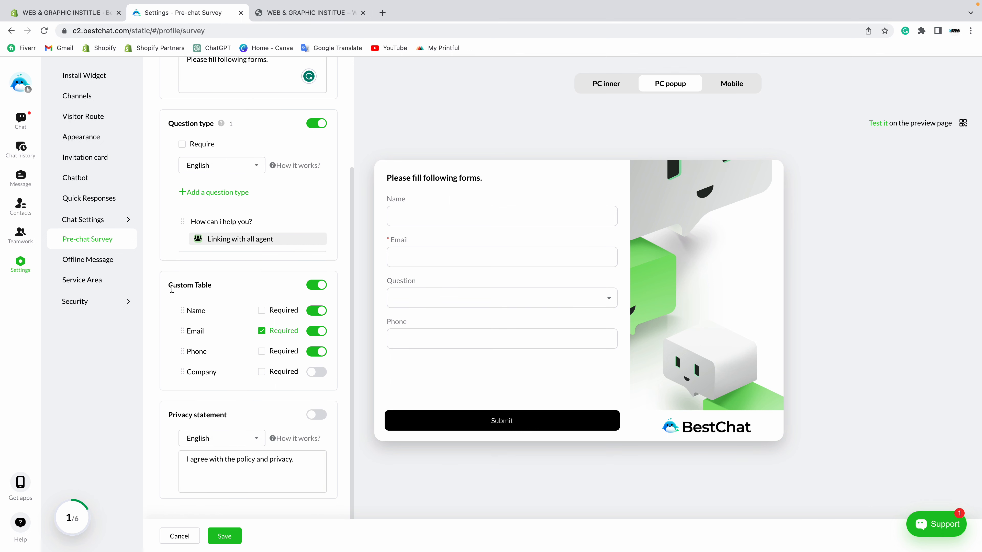
Step: In Custom Table, make Name required and leave the Phone field optional
left_click_drag(170, 287, 232, 283)
left_click(316, 285)
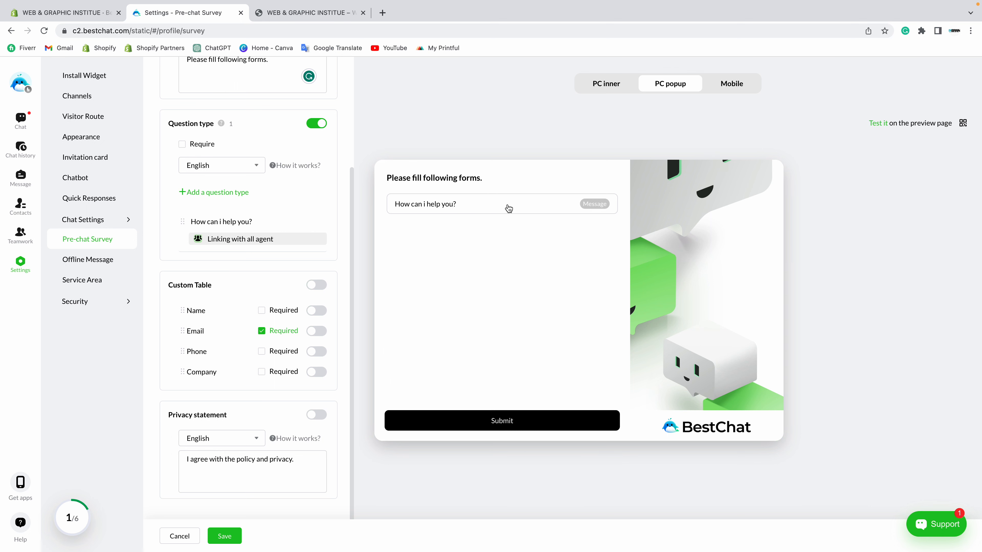
left_click(321, 286)
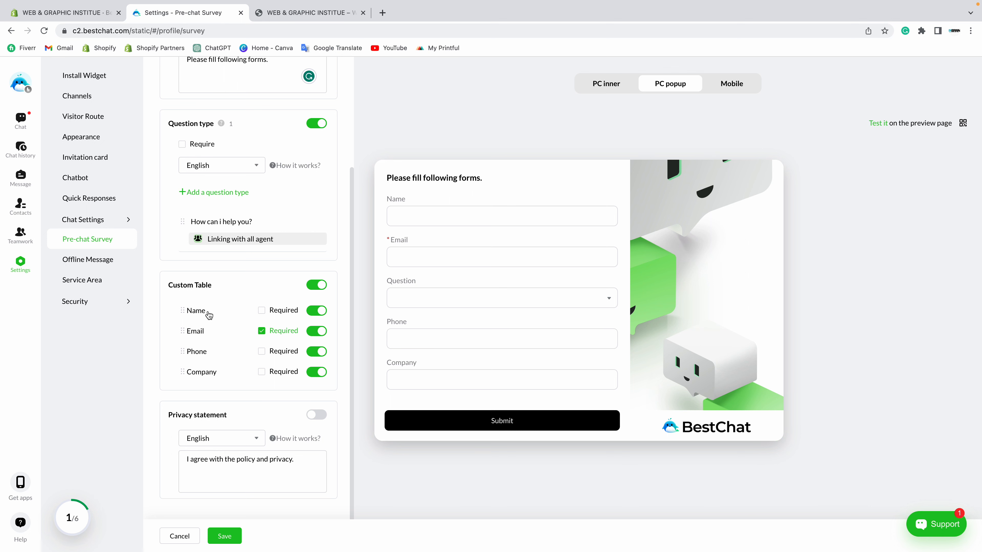
left_click(262, 311)
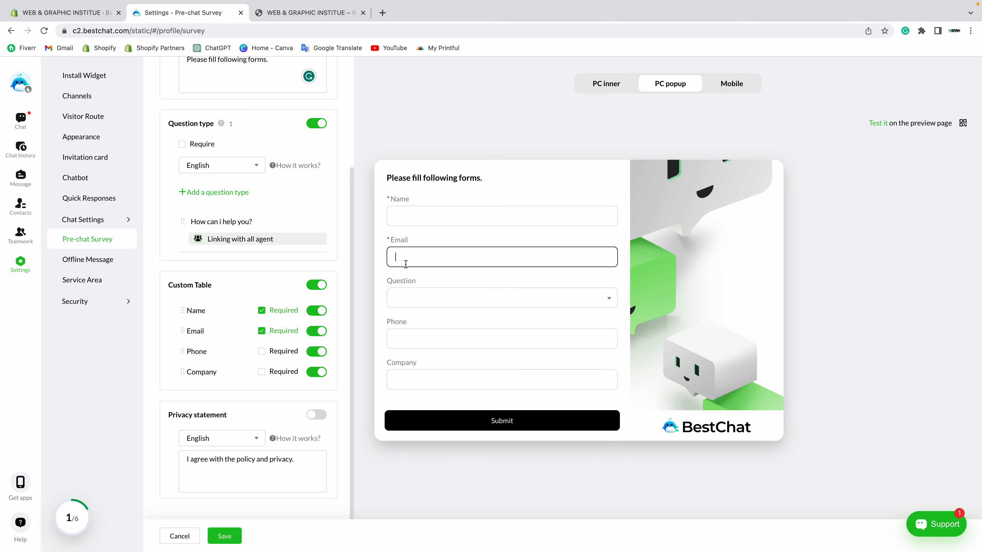
left_click(395, 338)
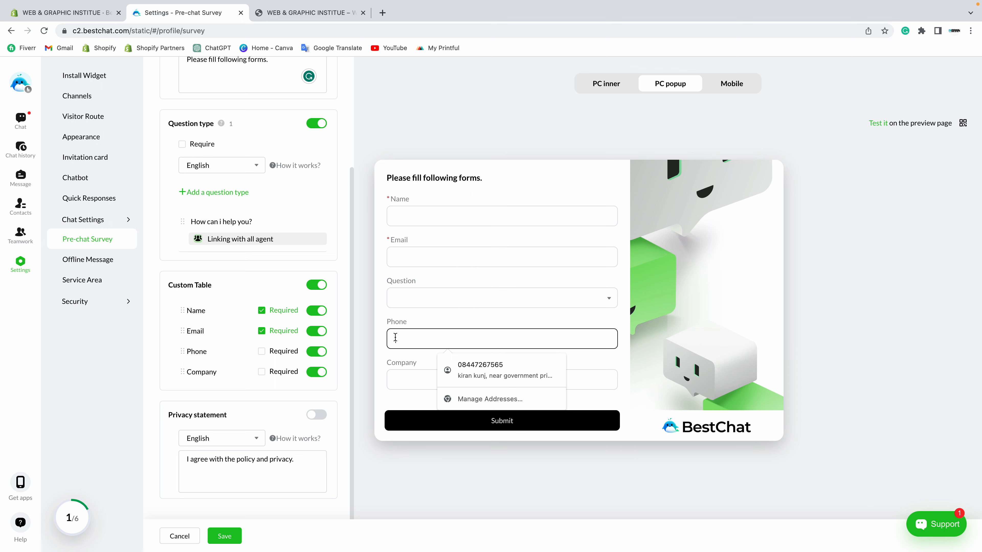
left_click(261, 351)
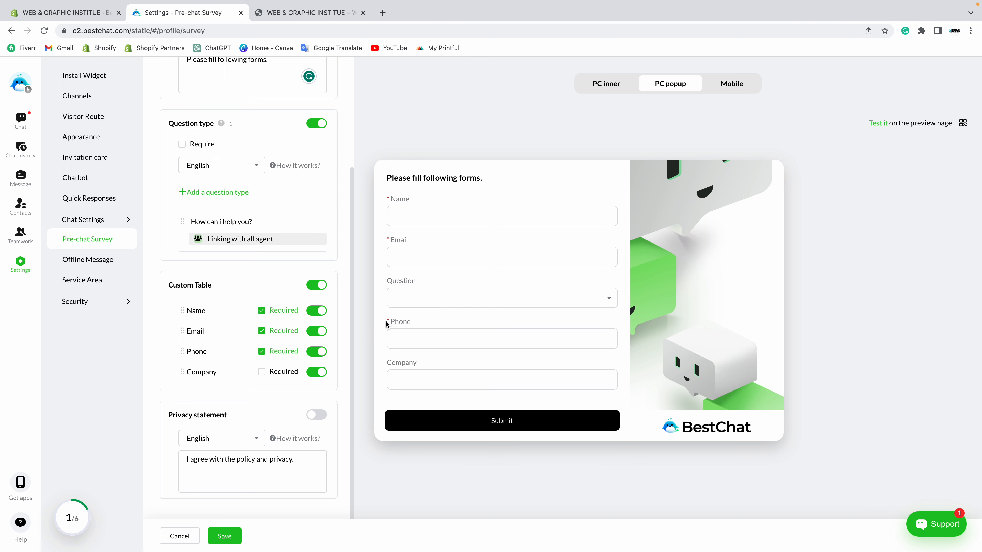
left_click_drag(387, 324, 391, 324)
left_click(400, 344)
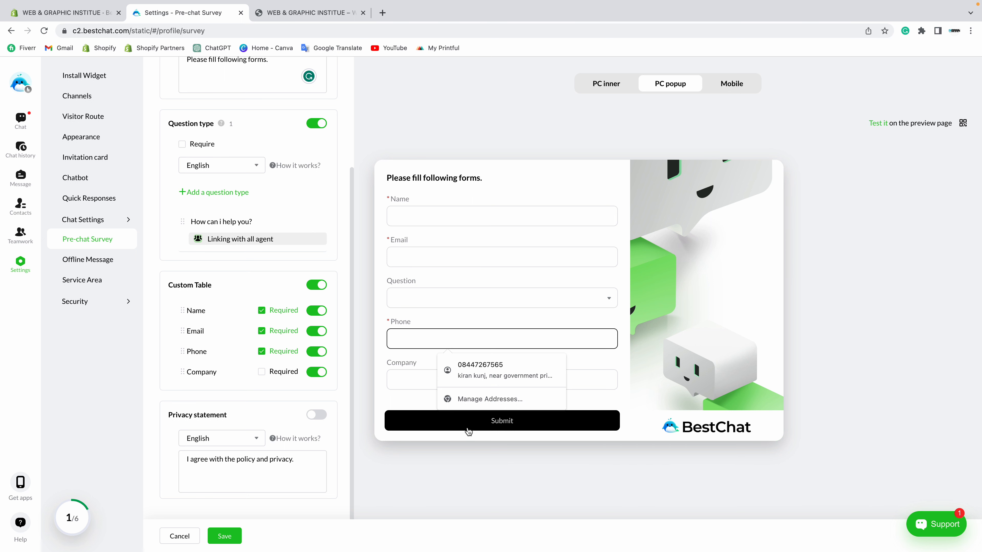
left_click(261, 351)
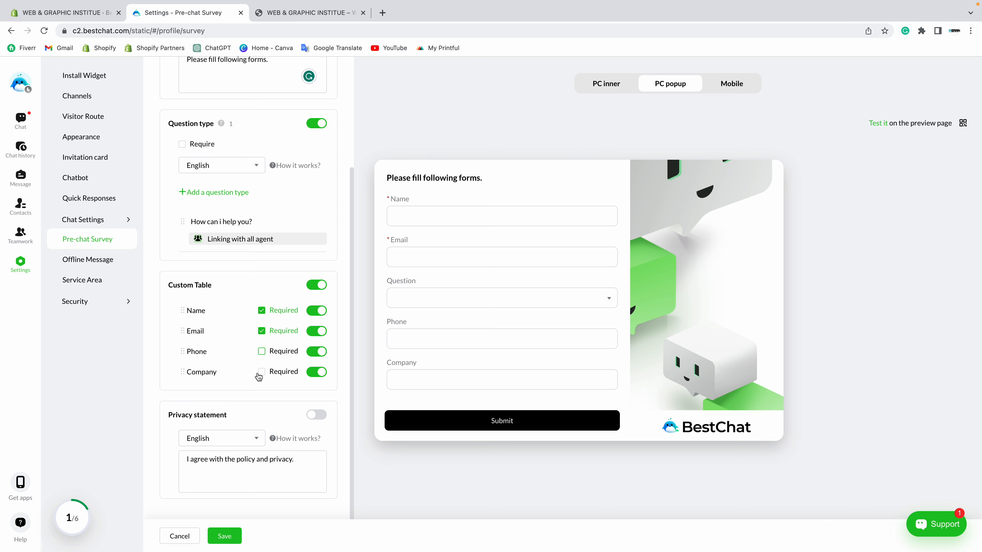
Step: Switch on the Company field as optional, kept in last place on the form
left_click(278, 378)
left_click(262, 373)
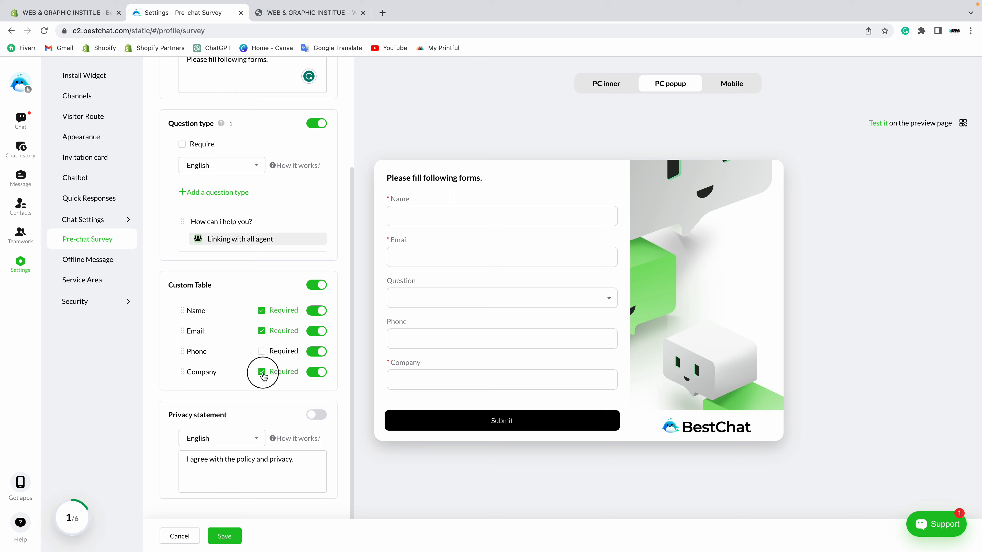
left_click(313, 375)
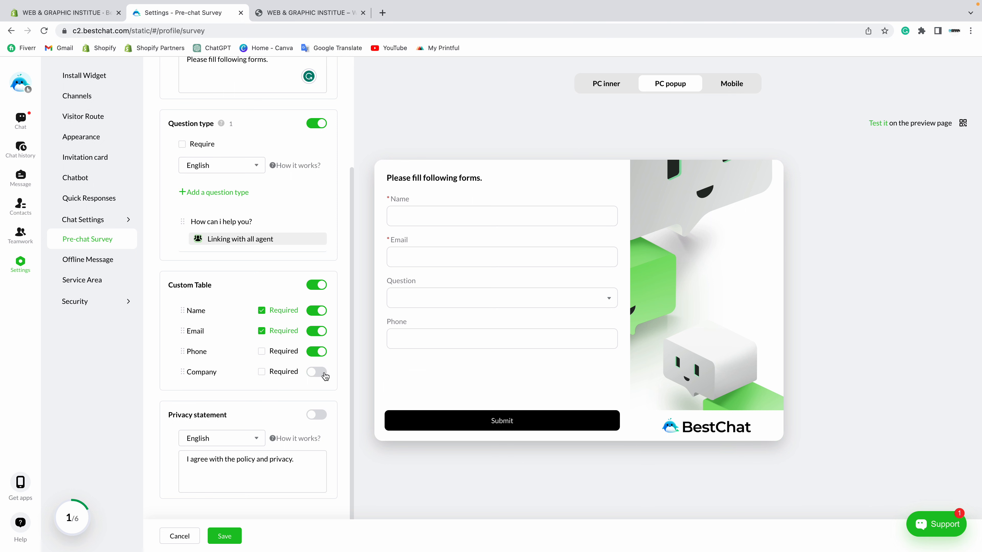
left_click(318, 373)
left_click_drag(183, 374, 184, 328)
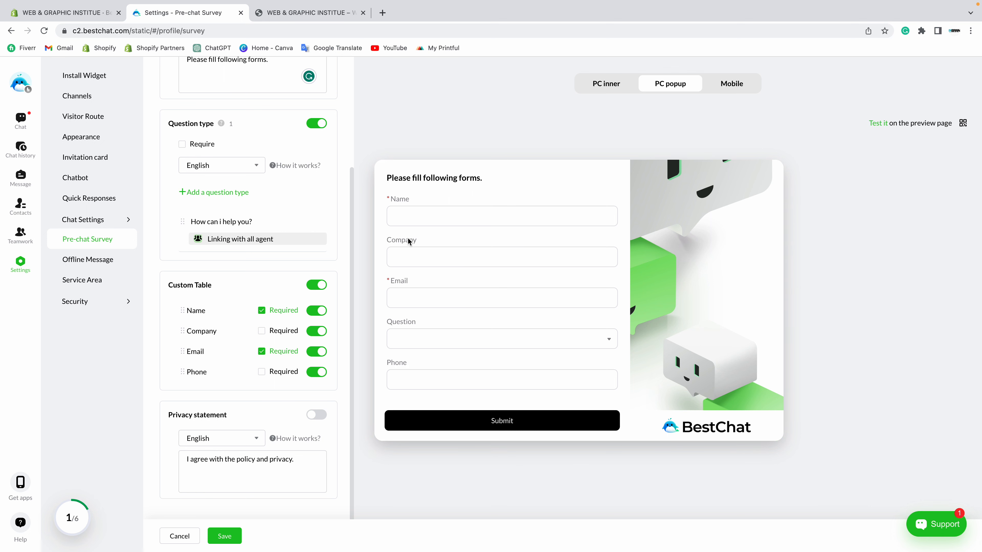
left_click_drag(181, 329, 181, 373)
left_click(317, 373)
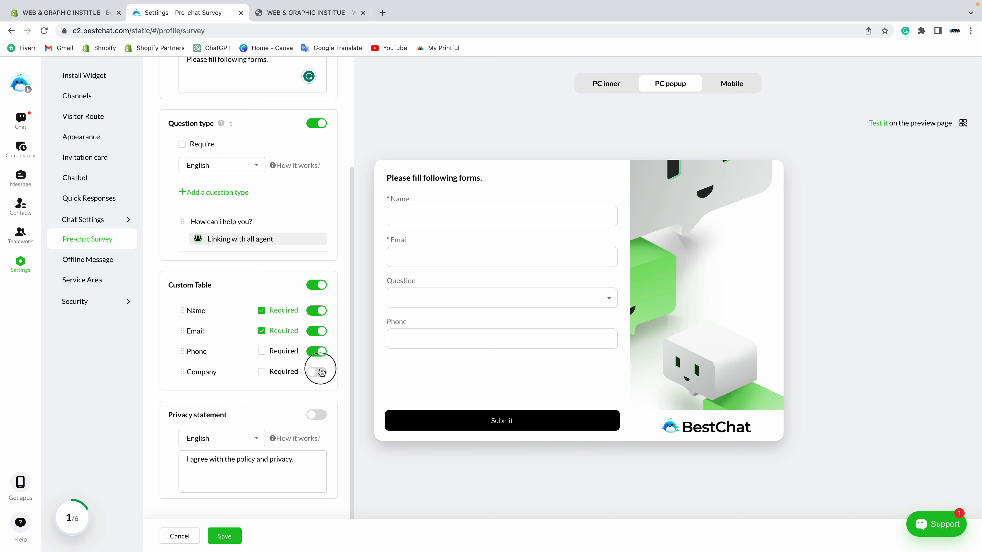
left_click(318, 373)
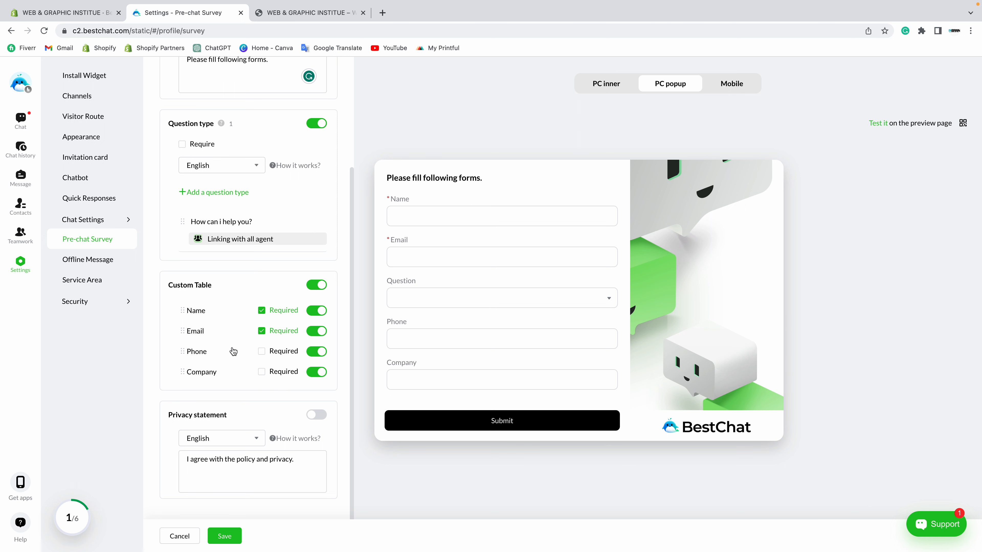
Step: Save the field settings, turn on the Privacy statement, and save again
left_click(227, 539)
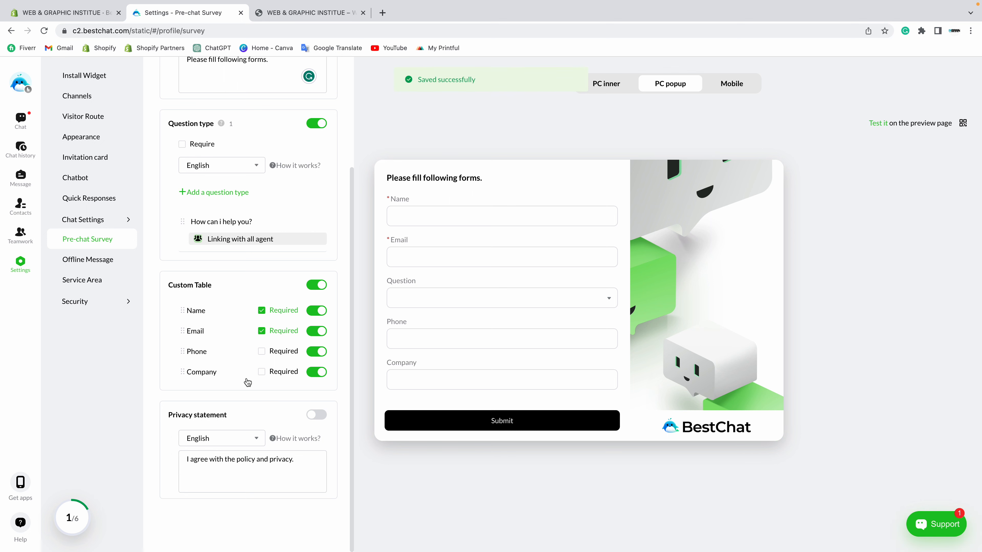
left_click(324, 417)
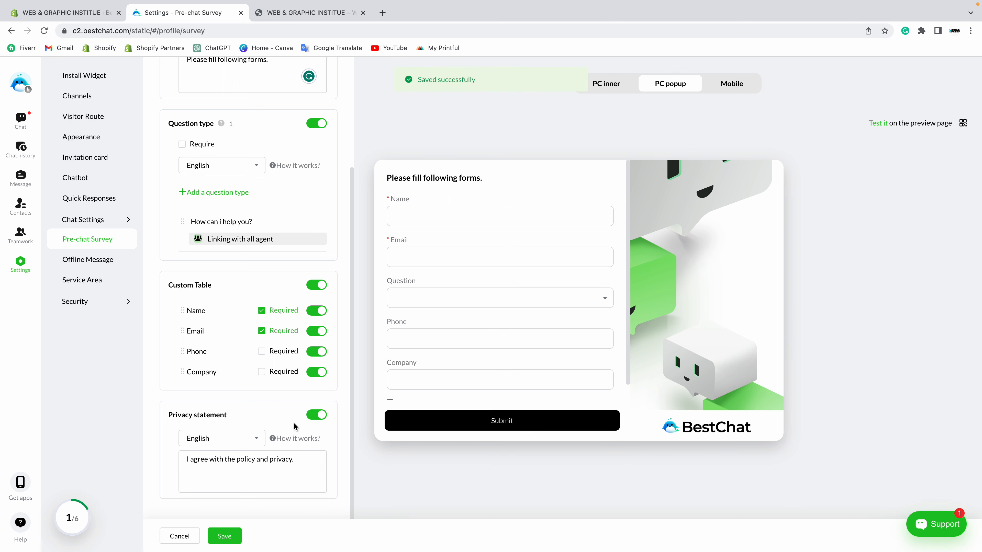
scroll(476, 361, "down", 1)
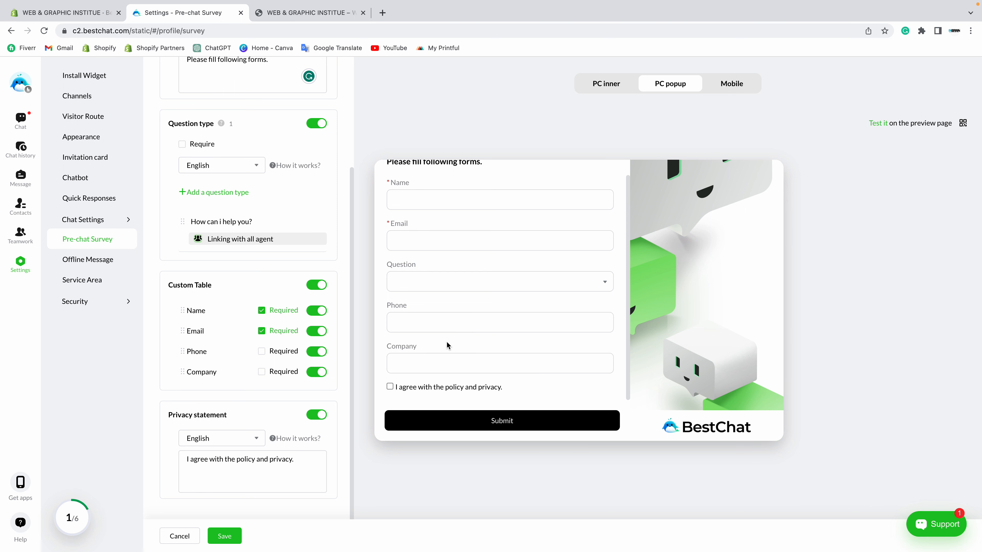
scroll(447, 342, "up", 1)
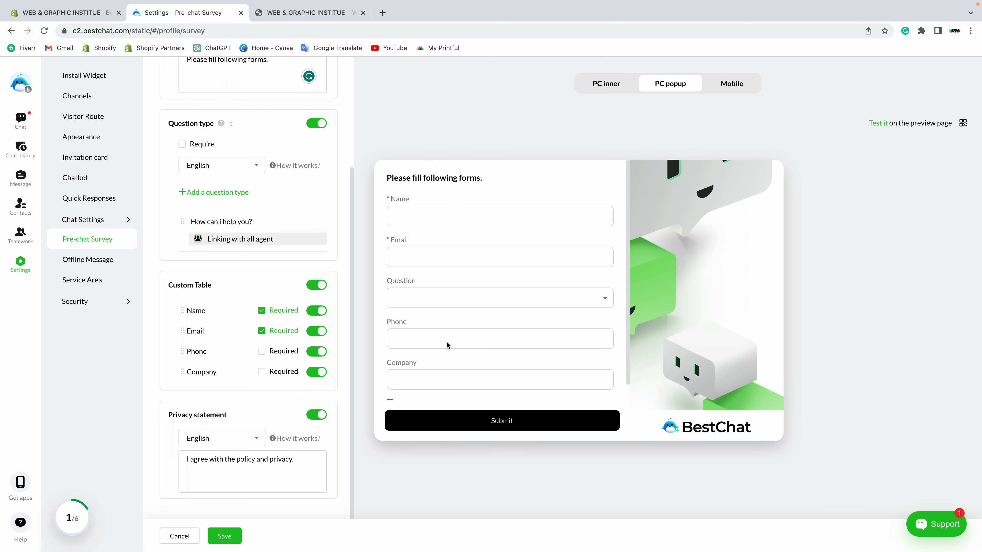
scroll(447, 342, "down", 1)
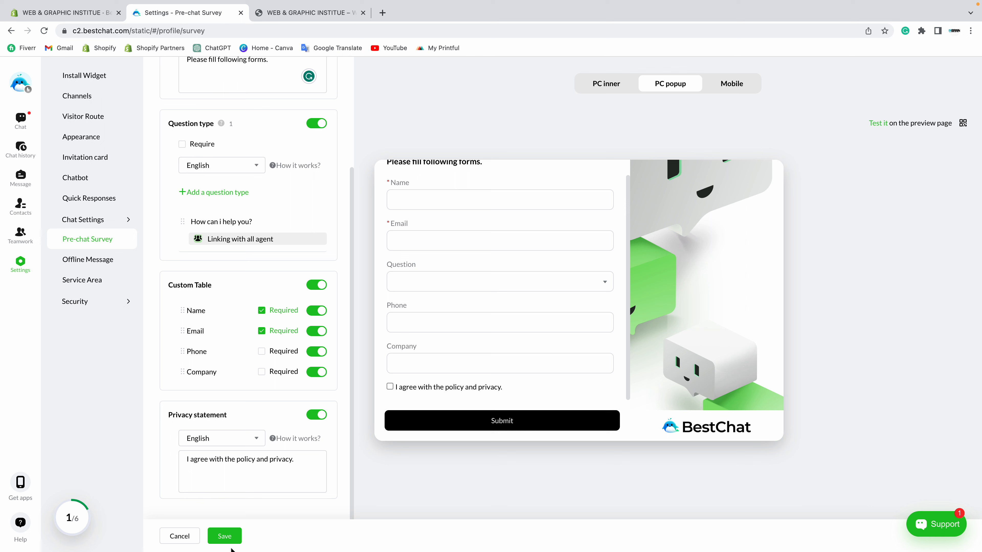
left_click(224, 536)
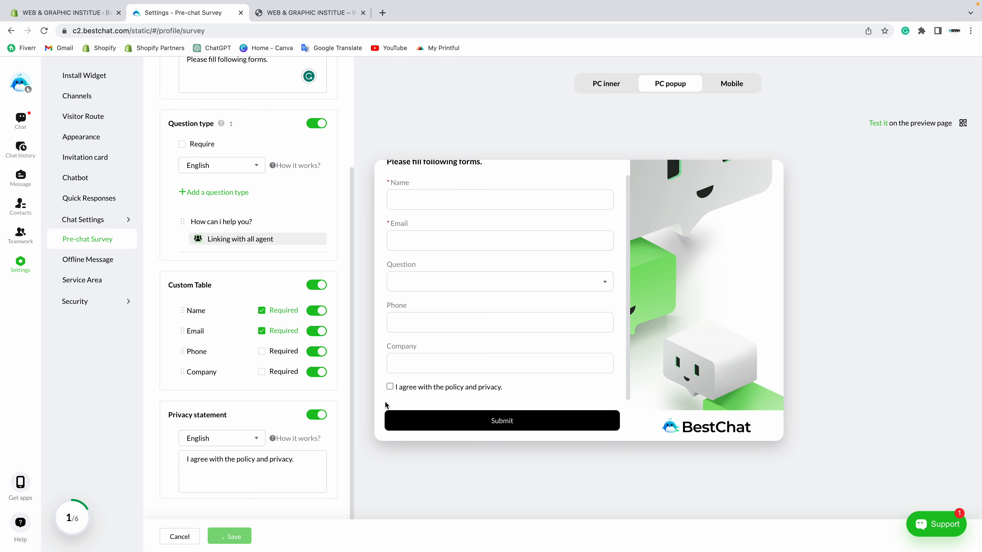
Step: Tick the policy-and-privacy agreement box in the preview and check the mobile and desktop layouts
left_click(390, 387)
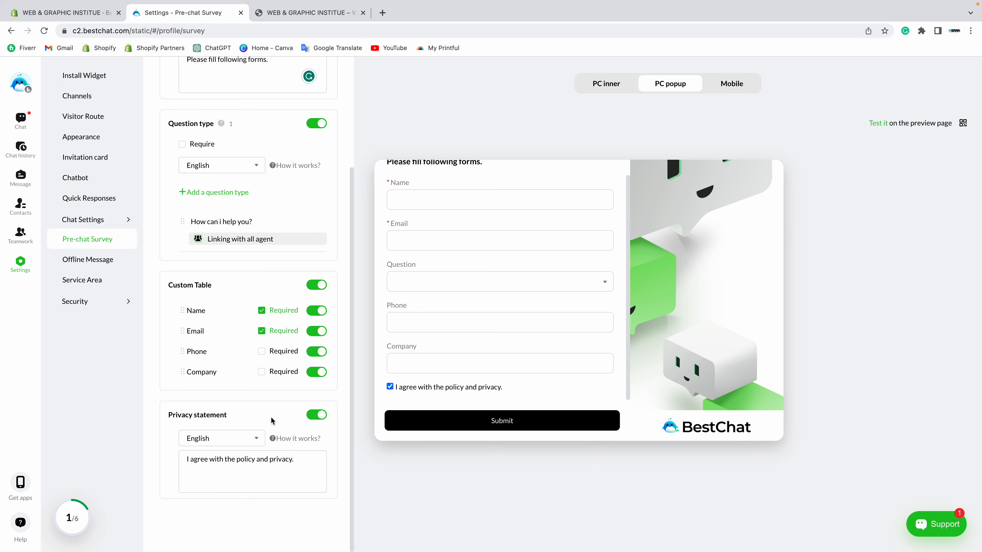
mouse_move(288, 439)
scroll(450, 361, "up", 1)
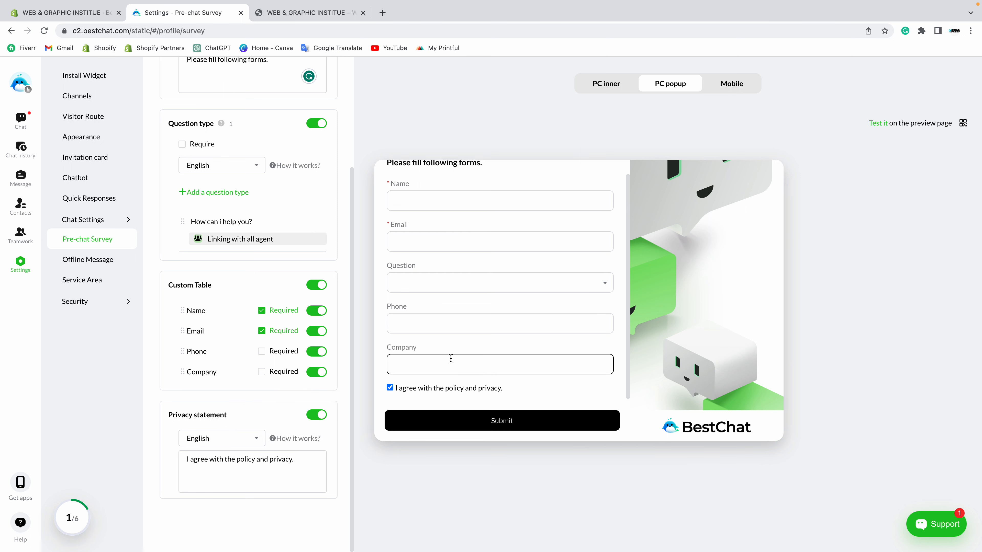
left_click(717, 84)
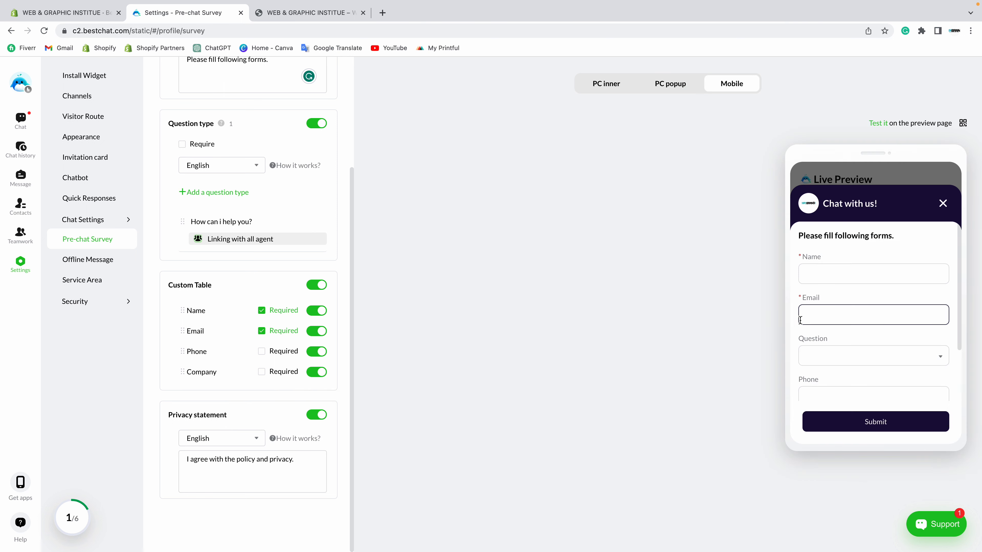
scroll(805, 315, "down", 3)
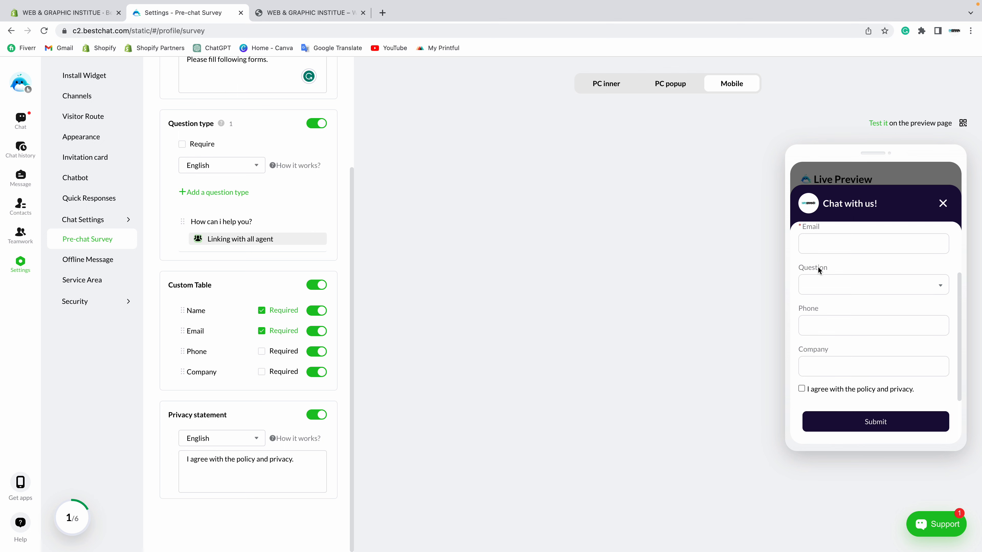
scroll(817, 267, "up", 3)
left_click(604, 84)
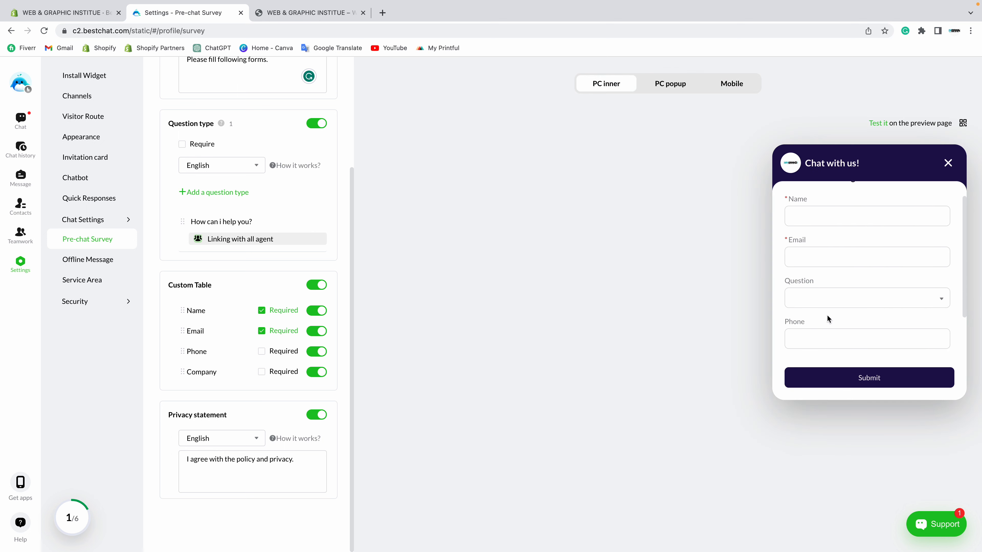
scroll(843, 291, "up", 1)
scroll(843, 291, "down", 3)
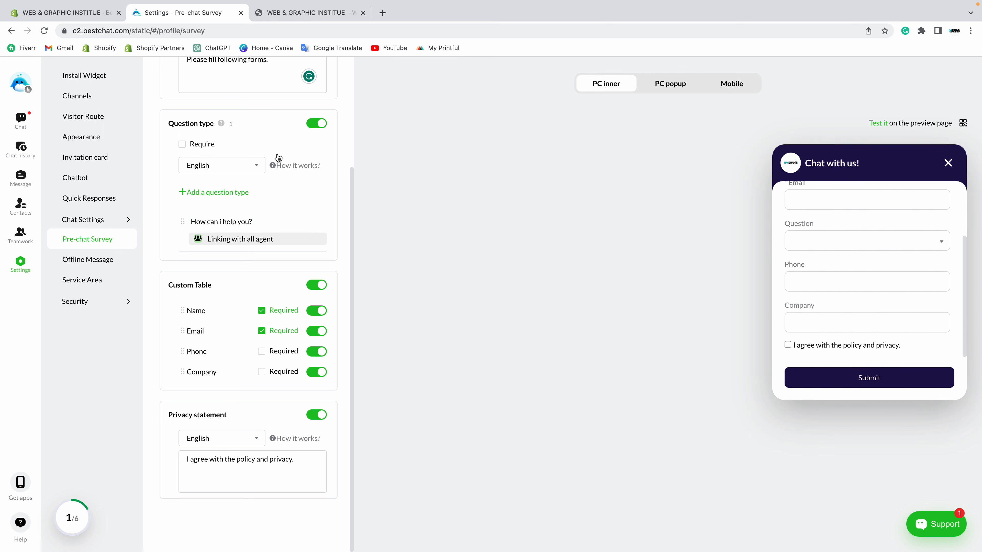
scroll(293, 235, "up", 3)
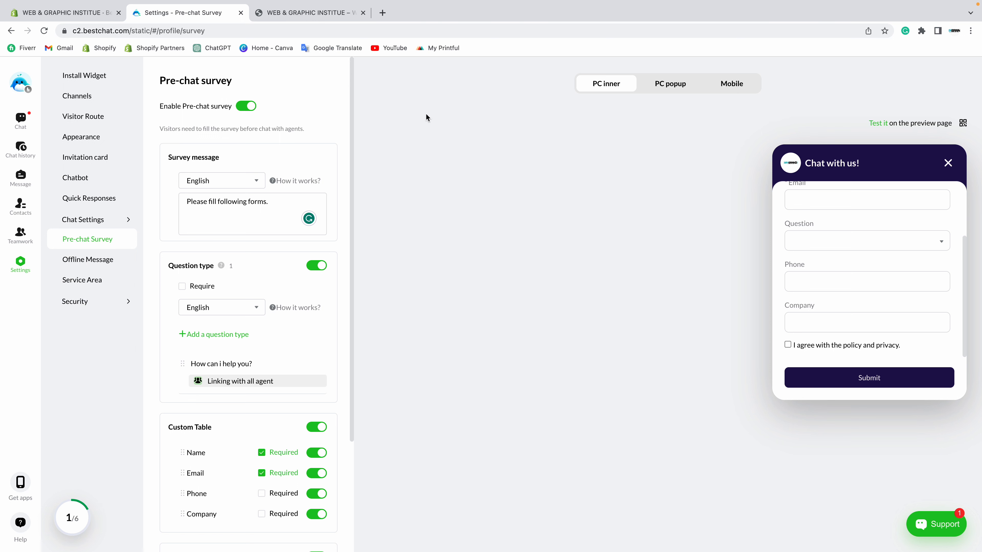
left_click_drag(161, 86, 244, 79)
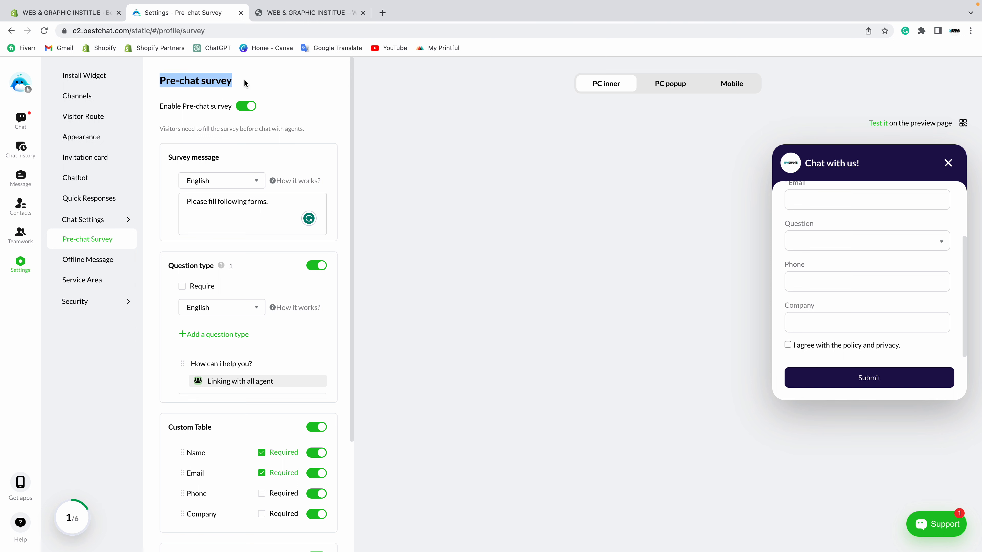
left_click(244, 79)
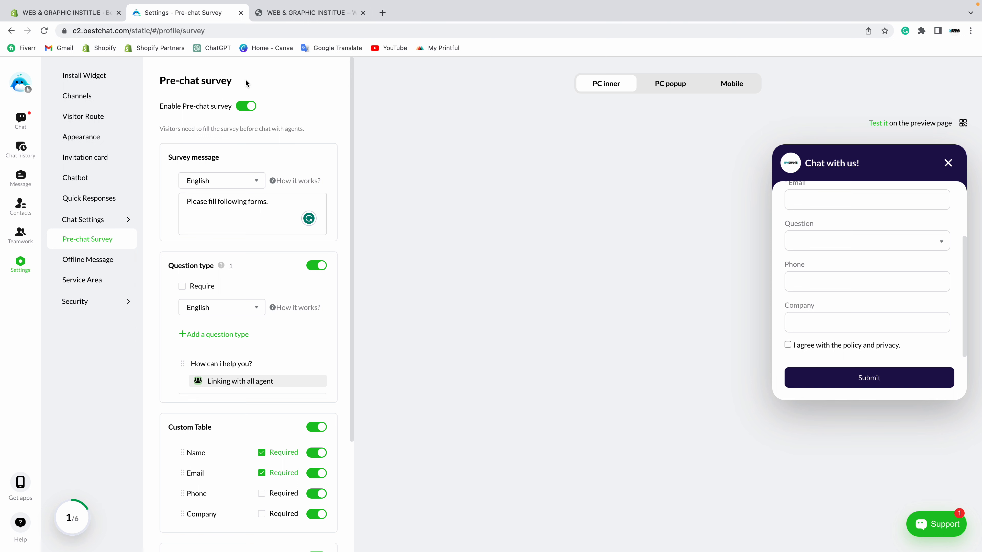
Step: Open the Offline Message settings and reload the storefront, closing its chat panel
left_click(99, 267)
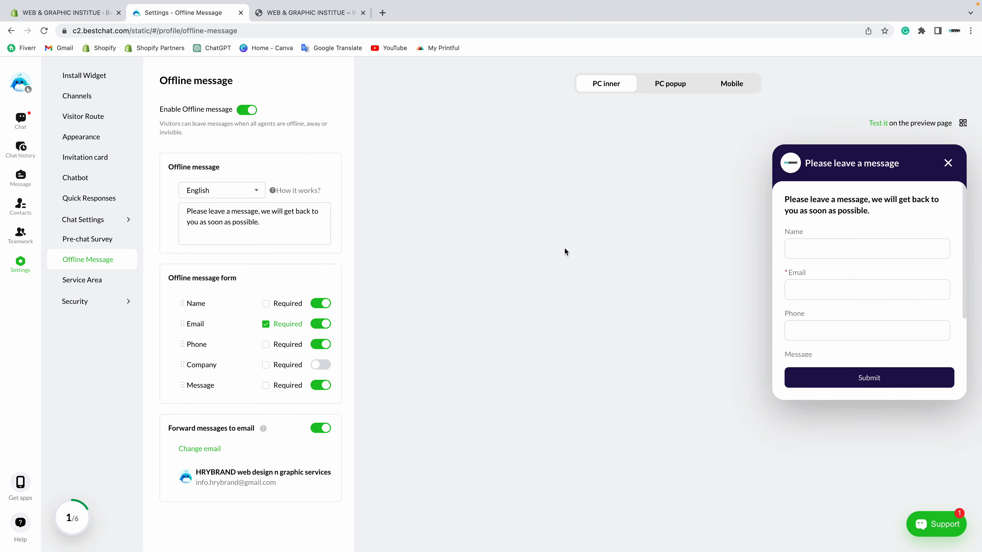
left_click(305, 12)
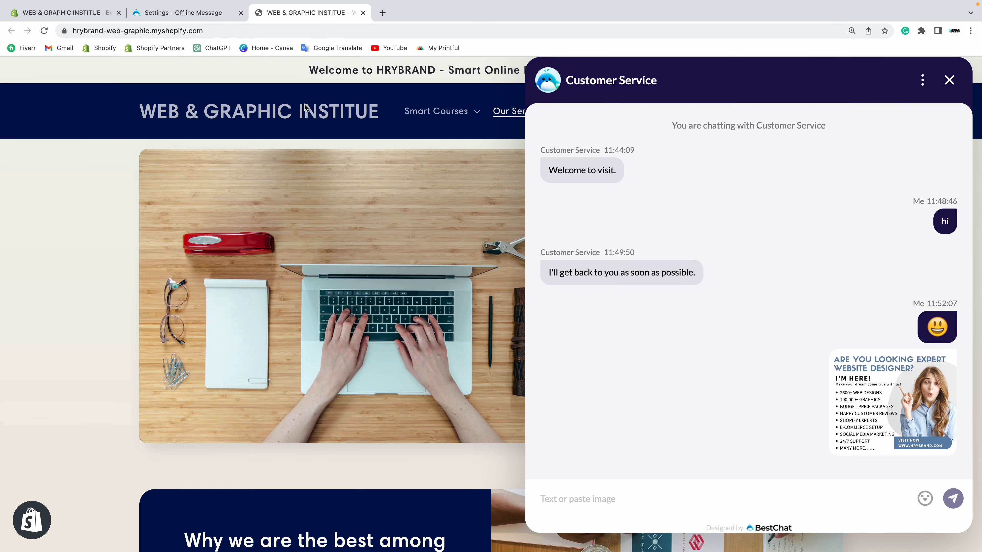
right_click(93, 175)
left_click(112, 222)
left_click(949, 80)
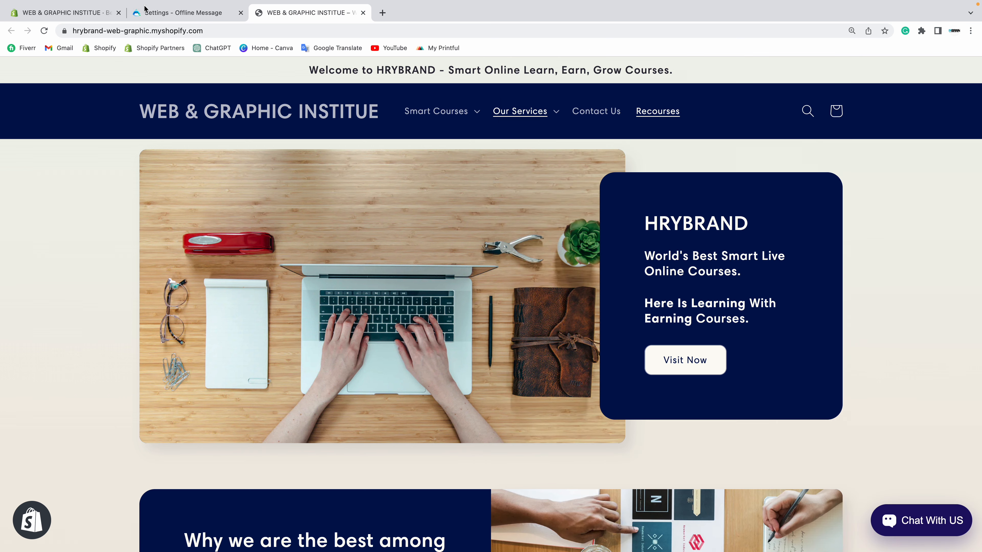
Step: Preview the offline form on mobile, keeping offline messages enabled
left_click(182, 12)
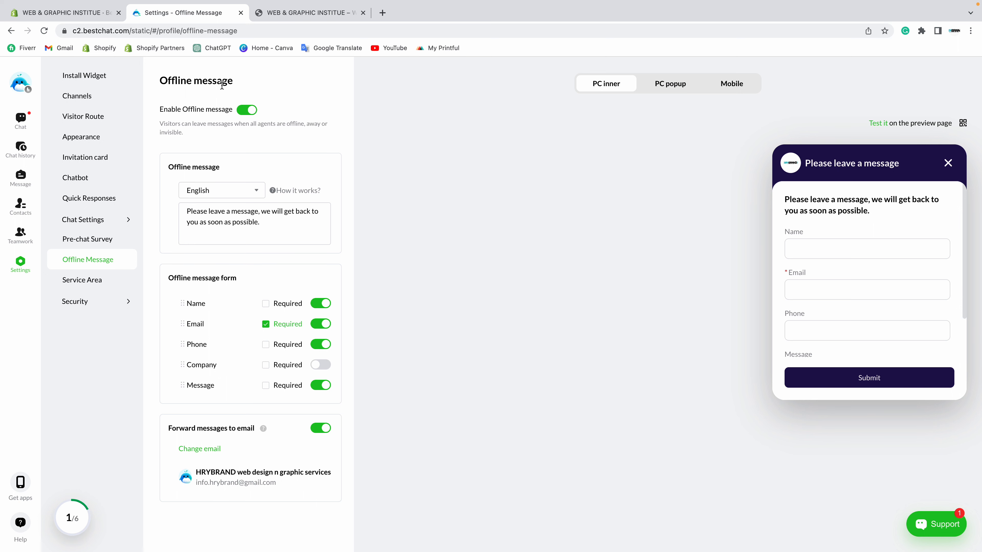
left_click(246, 111)
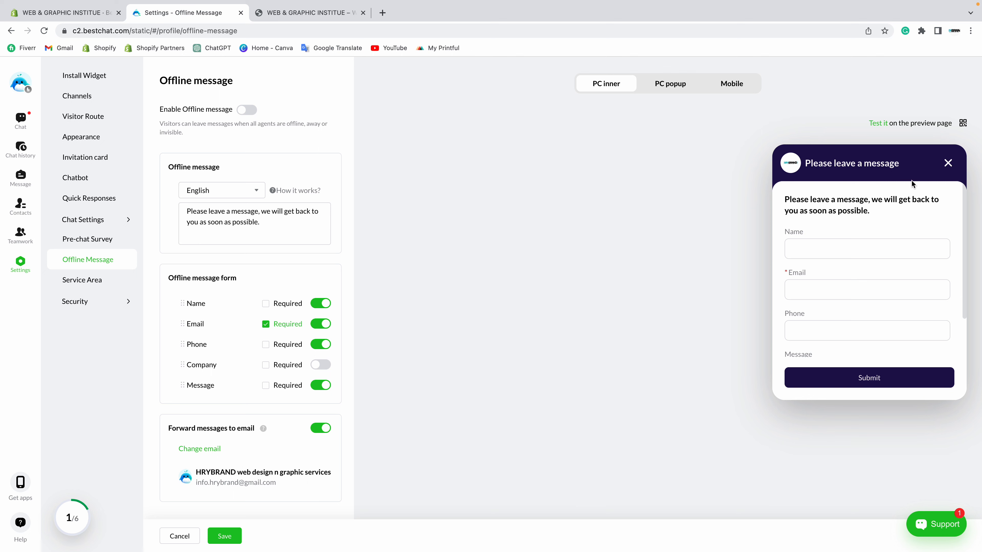
left_click(729, 84)
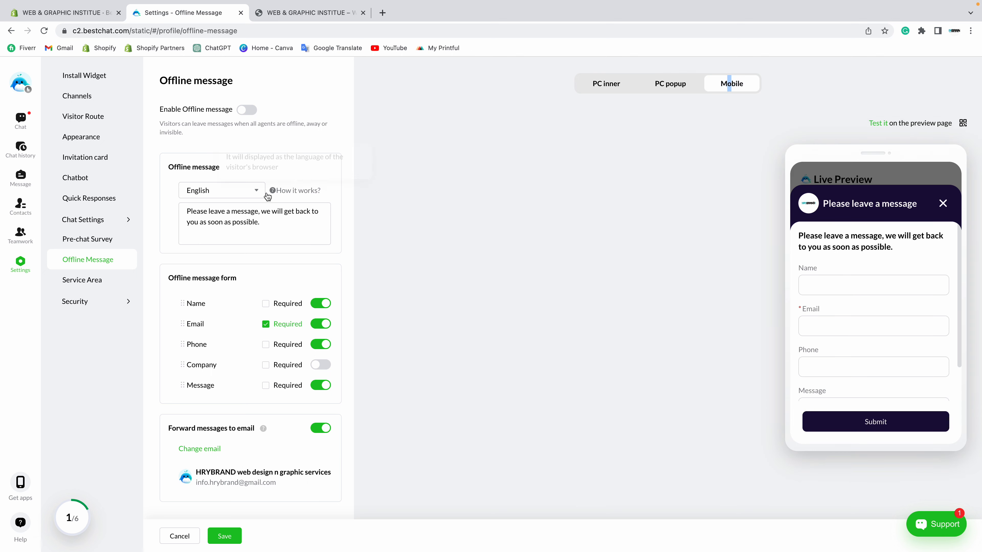
left_click(247, 110)
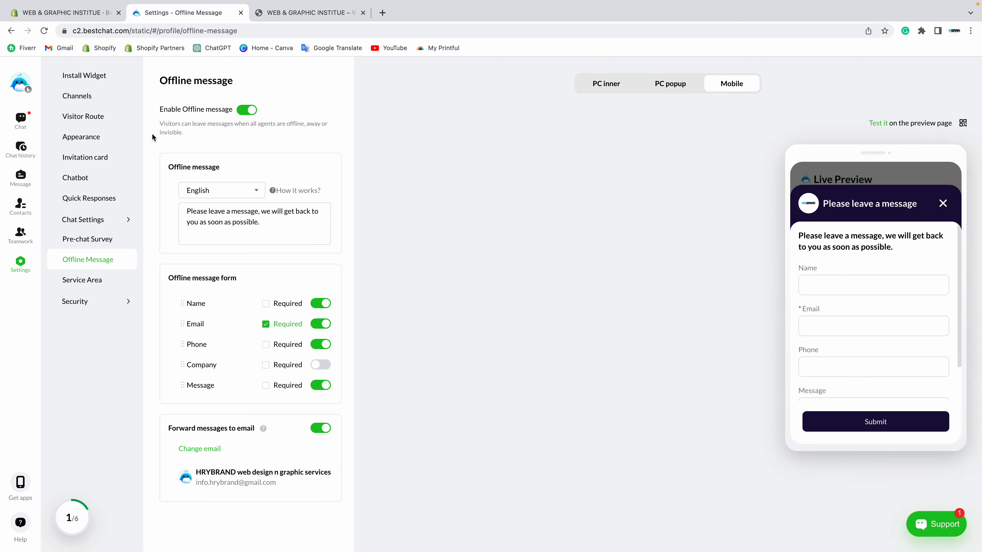
left_click_drag(161, 123, 192, 134)
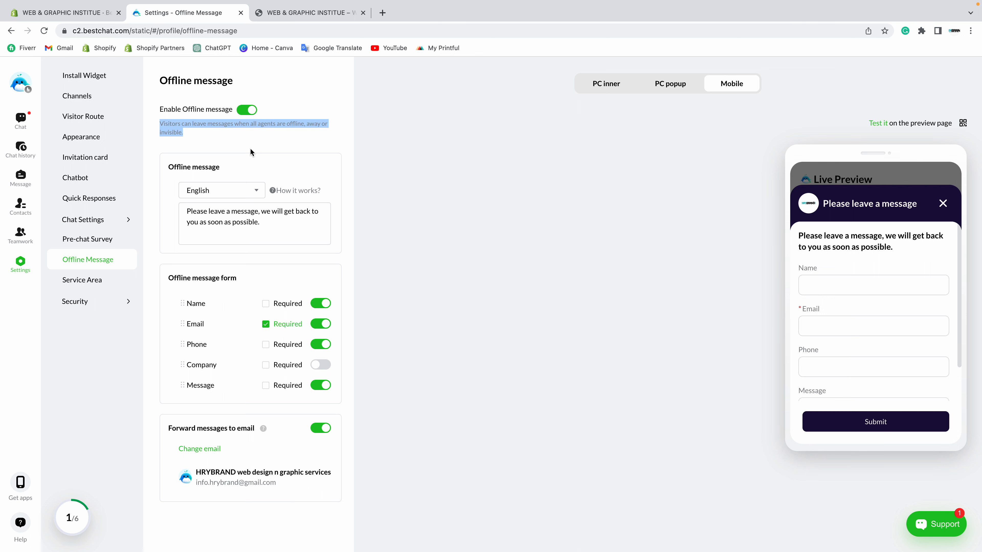
left_click_drag(160, 80, 256, 83)
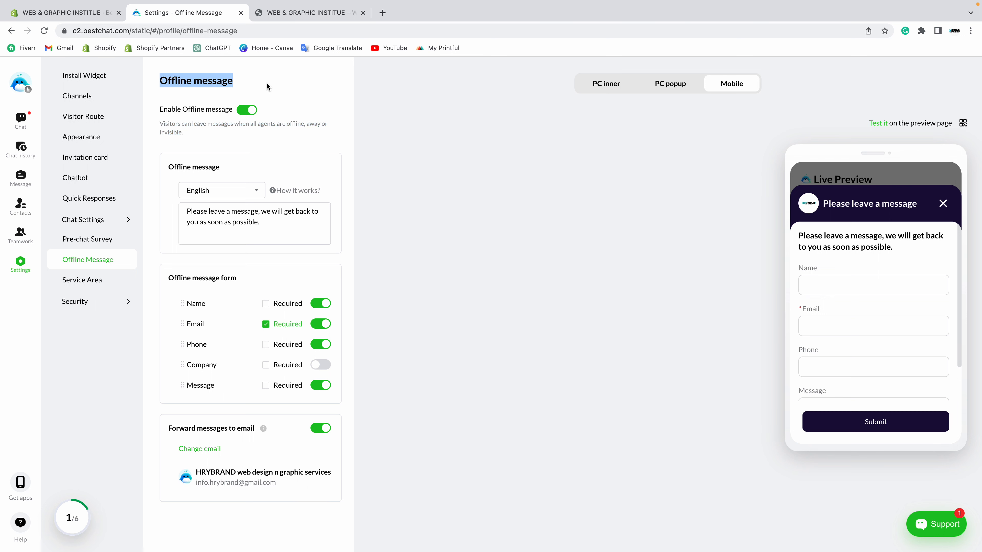
left_click(267, 82)
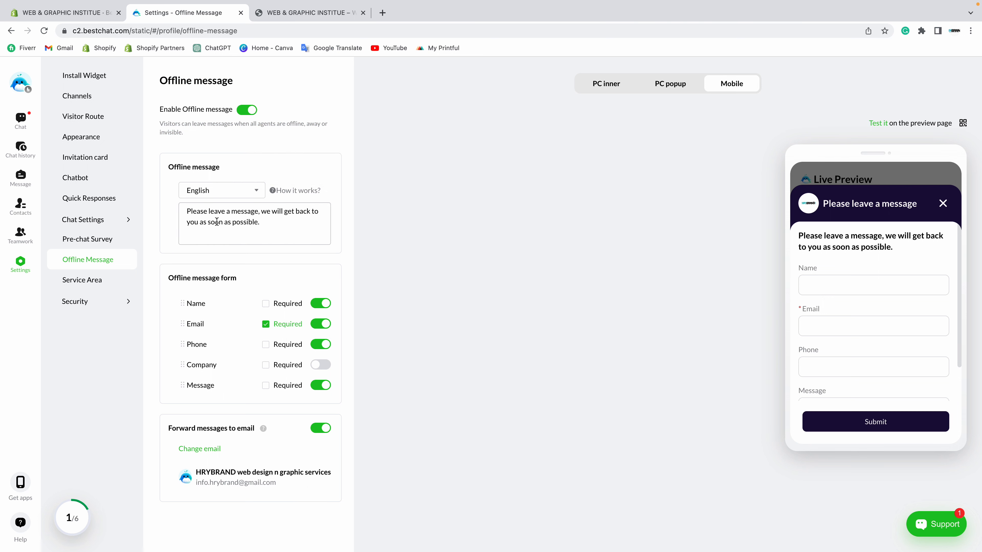
Step: Keep English and accept Grammarly's 'and we' fix in the offline message text
left_click(212, 197)
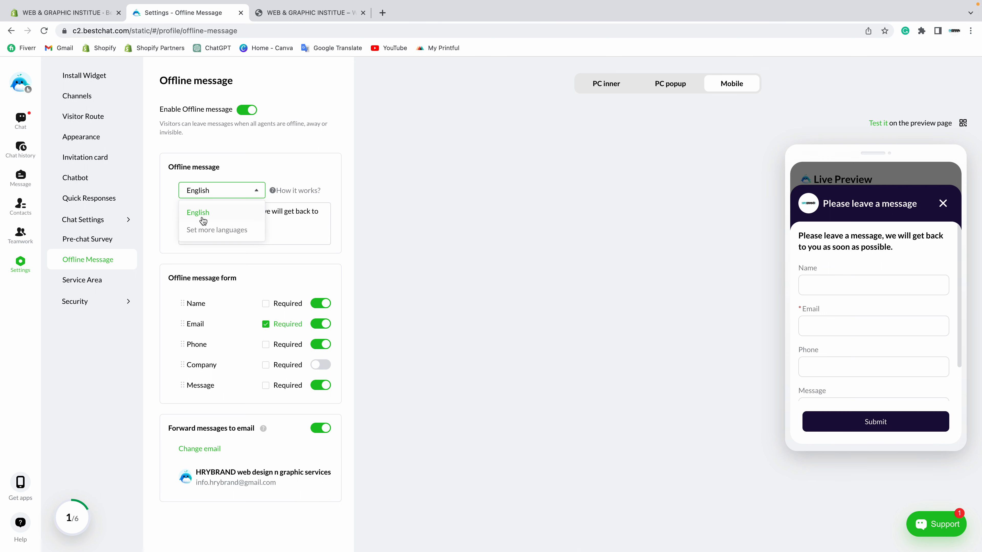
left_click(203, 221)
left_click(276, 224)
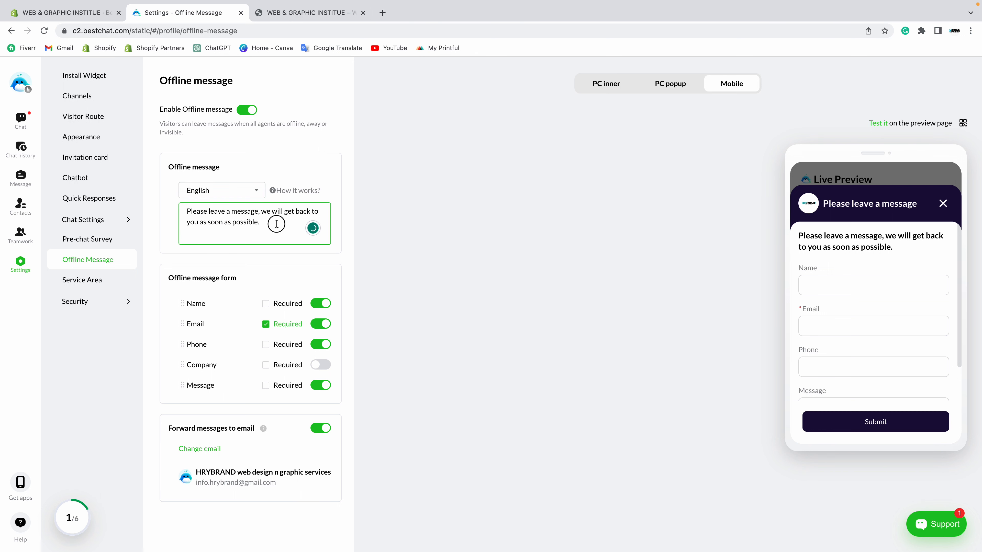
left_click_drag(276, 224, 181, 202)
left_click(267, 223)
left_click(265, 212)
left_click(277, 239)
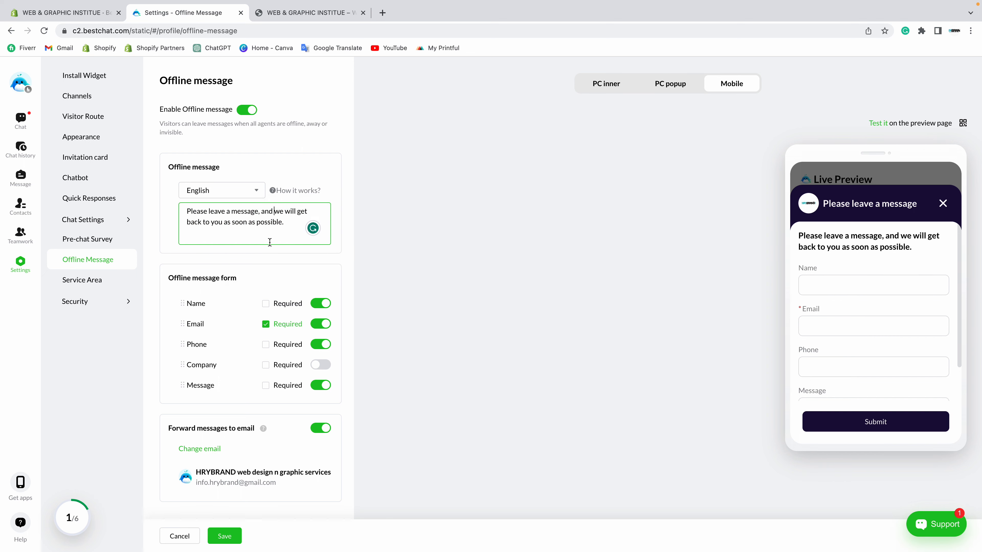
left_click_drag(188, 212, 246, 239)
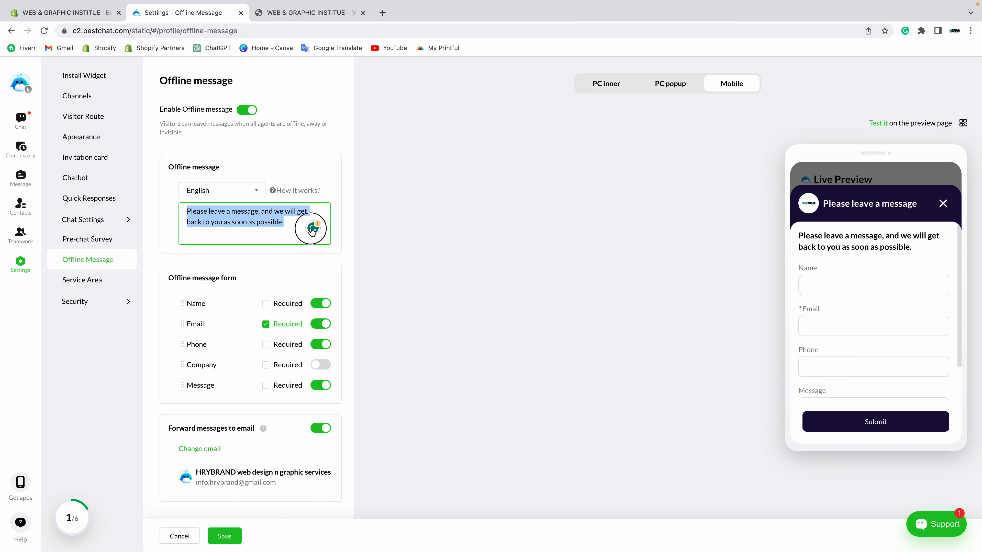
left_click(293, 226)
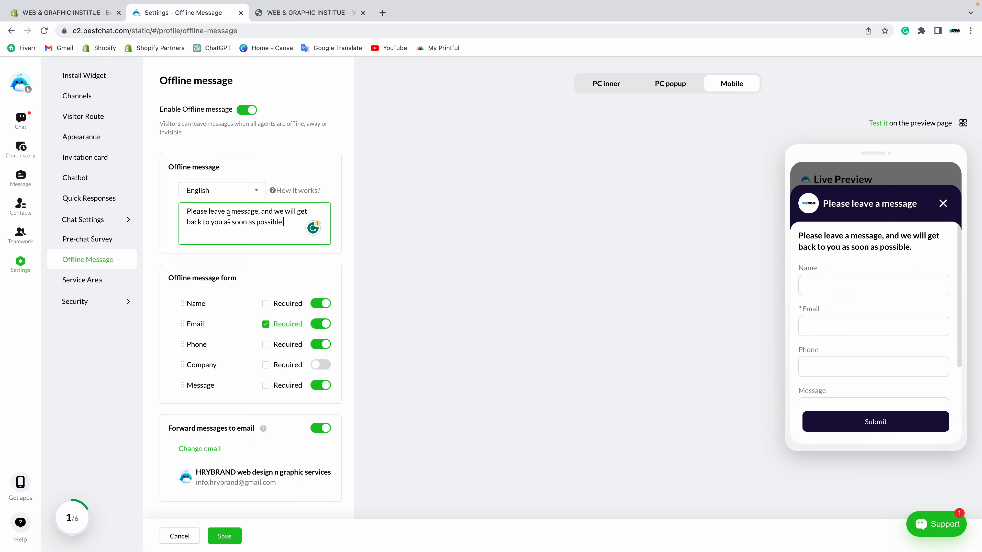
left_click_drag(167, 279, 255, 279)
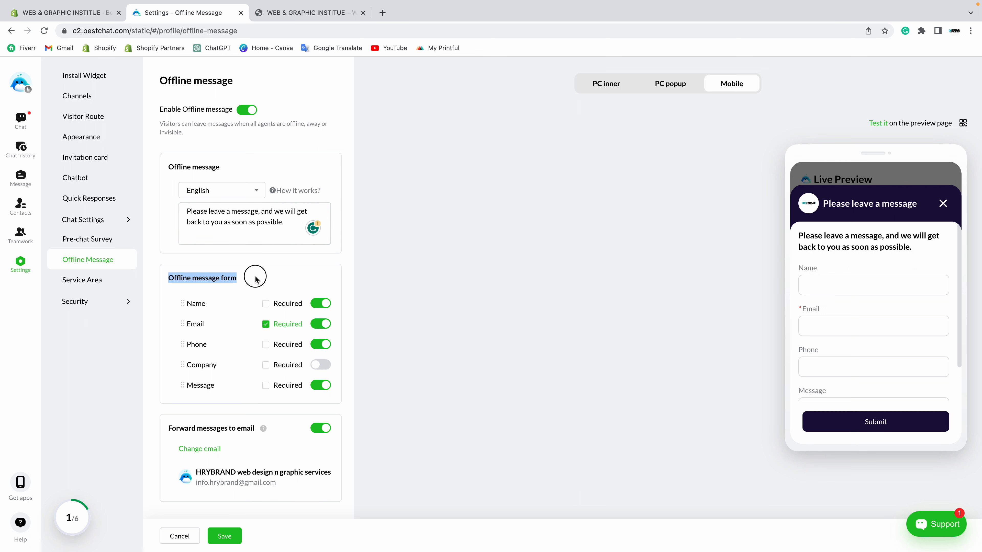
Step: Make Name required on the offline form, with the Email and Message fields switched on
left_click(255, 279)
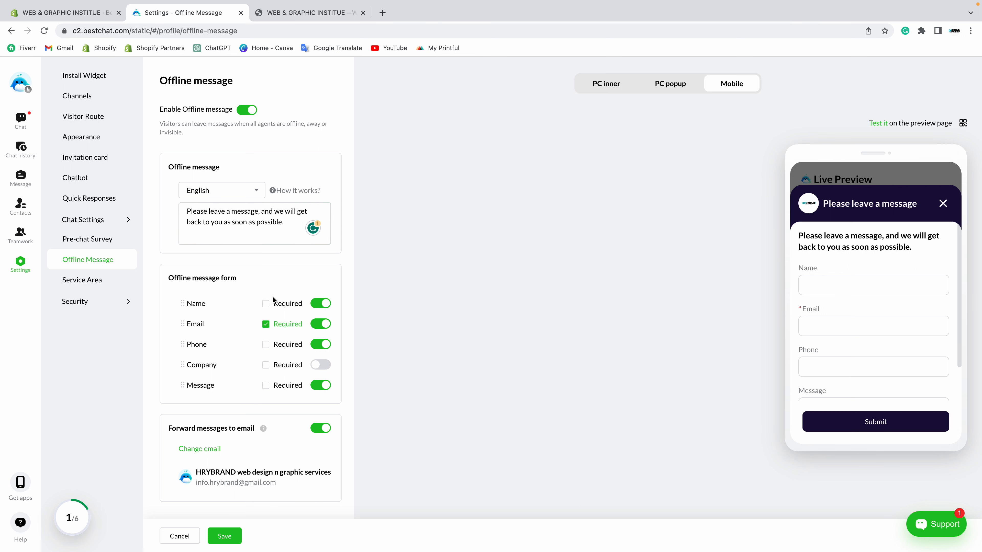
left_click(320, 325)
left_click(320, 345)
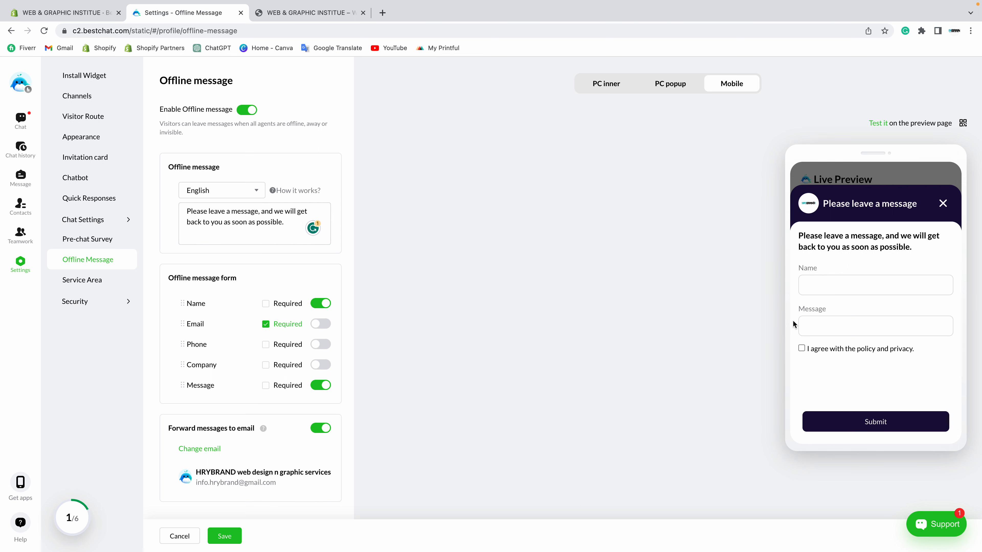
left_click(812, 327)
left_click(815, 285)
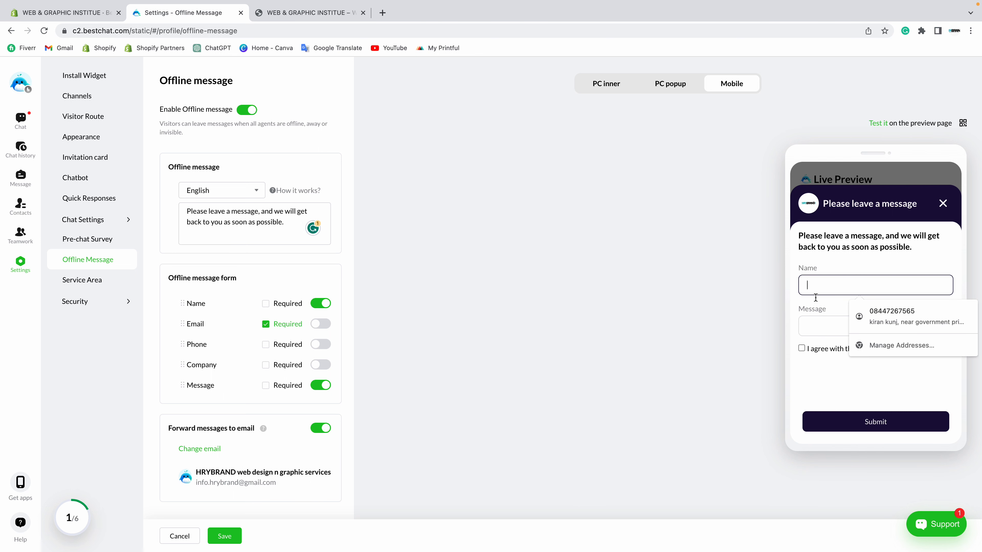
left_click(815, 325)
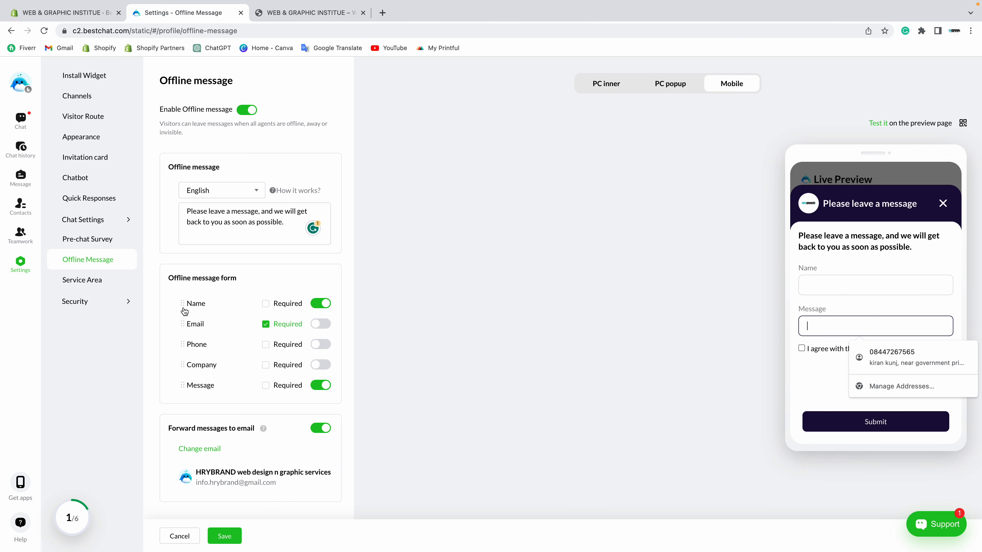
left_click(325, 386)
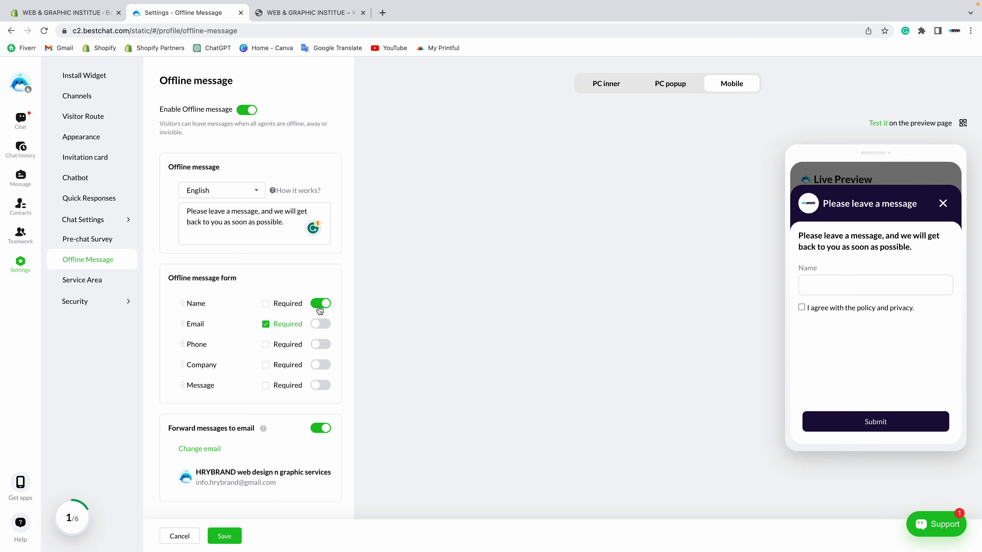
left_click(266, 304)
left_click(321, 385)
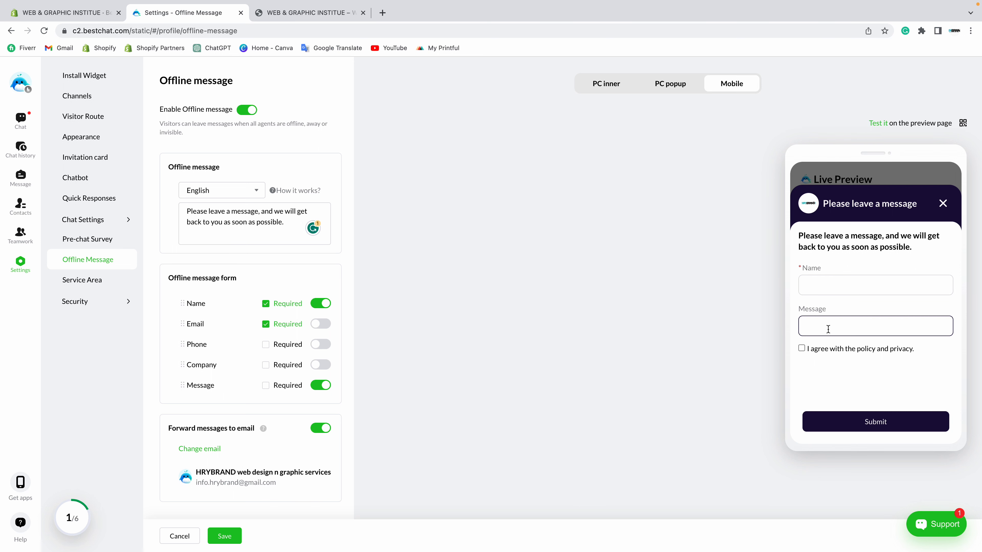
left_click(322, 325)
left_click(854, 329)
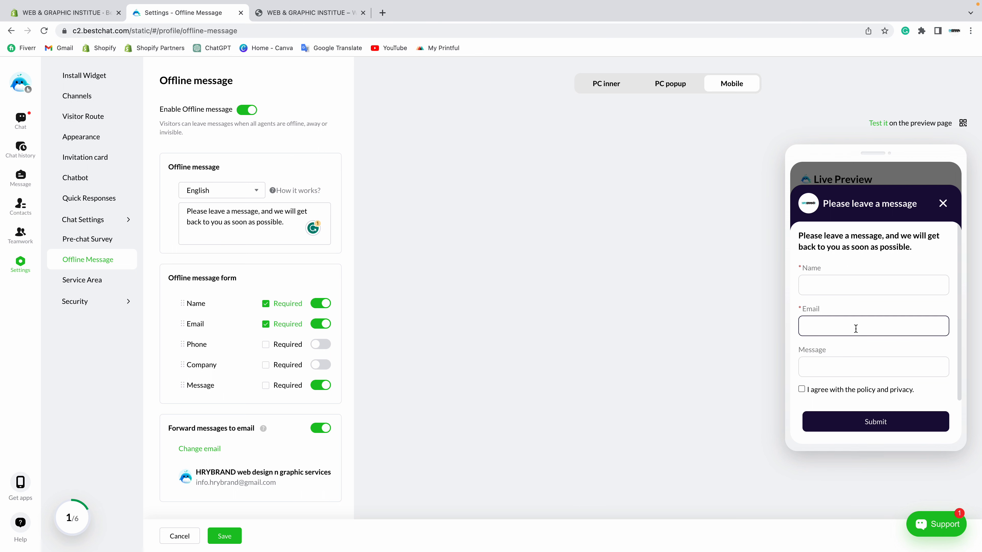
left_click(719, 360)
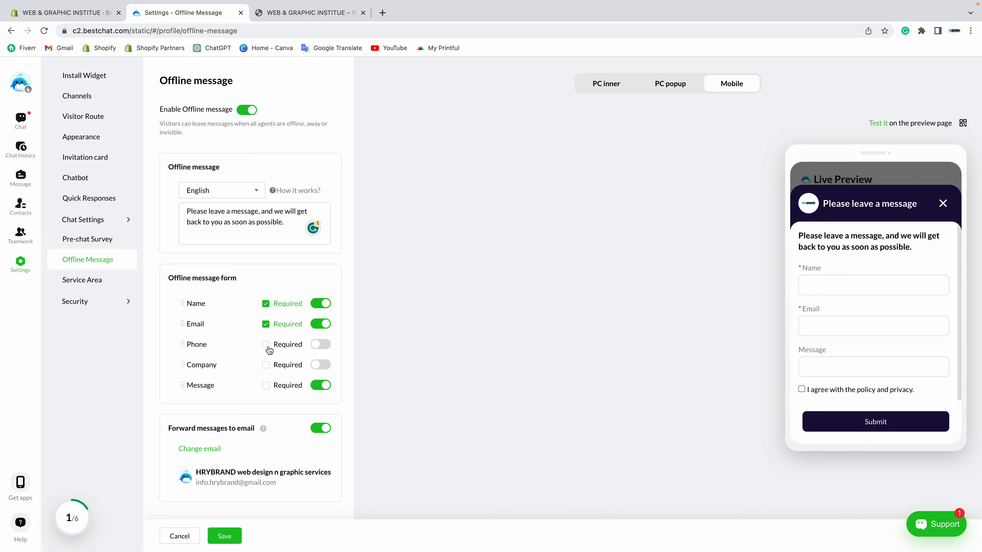
Step: Add Phone, leave Company off, keep forwarding messages to email on, and save
left_click(323, 345)
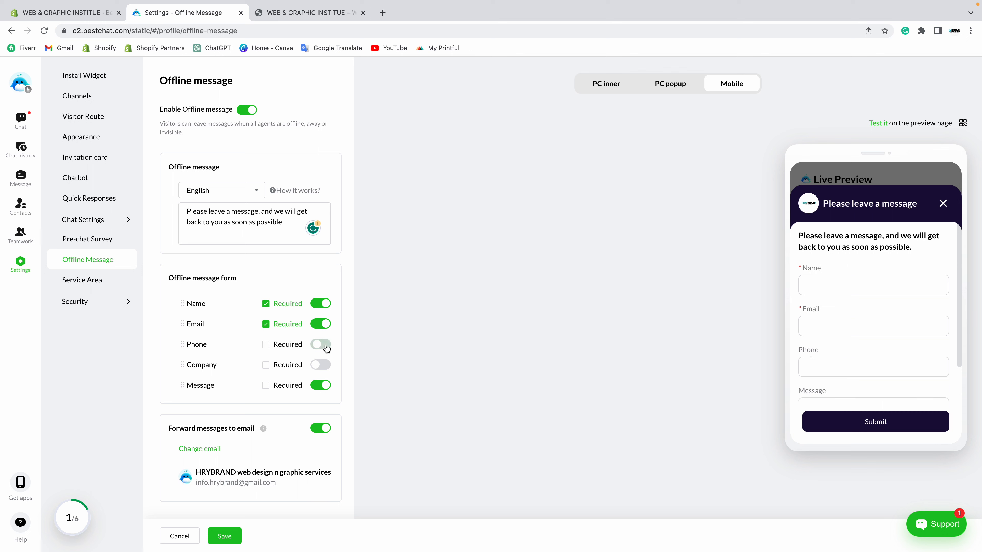
left_click(324, 367)
left_click(324, 367)
scroll(854, 351, "down", 2)
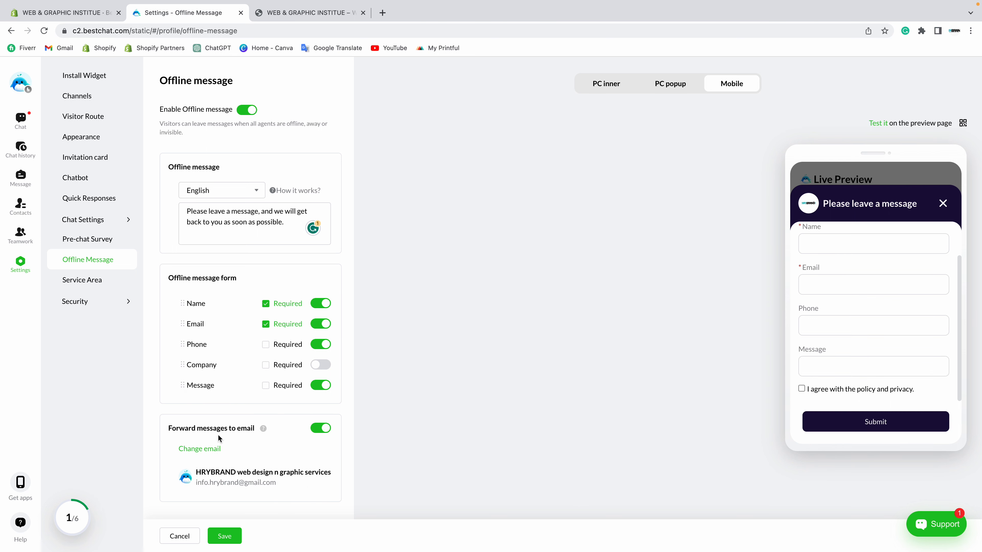
left_click(319, 432)
left_click(319, 431)
mouse_move(228, 484)
left_click(232, 544)
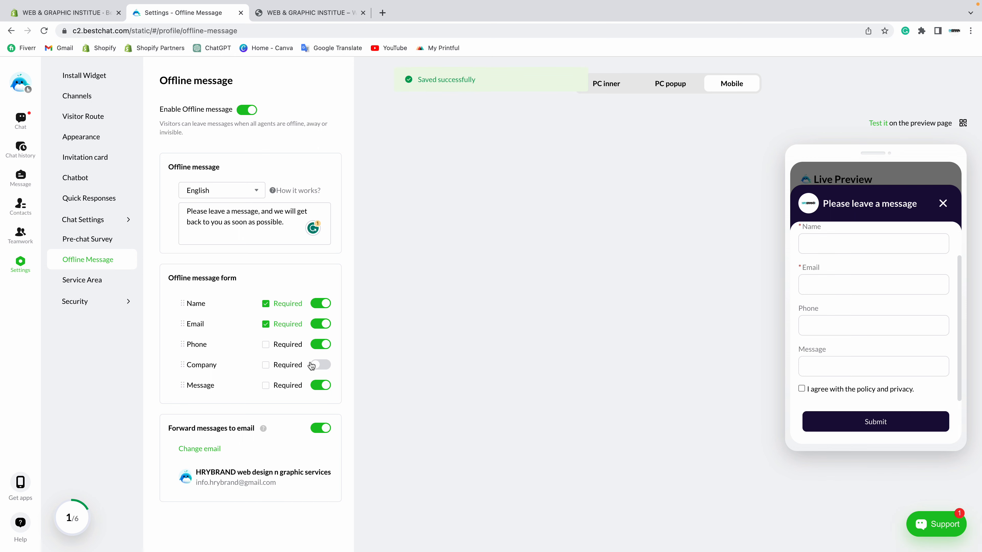
Step: Reload the storefront and send 'hi' through the Chat With US widget as a visitor
left_click(312, 12)
right_click(117, 243)
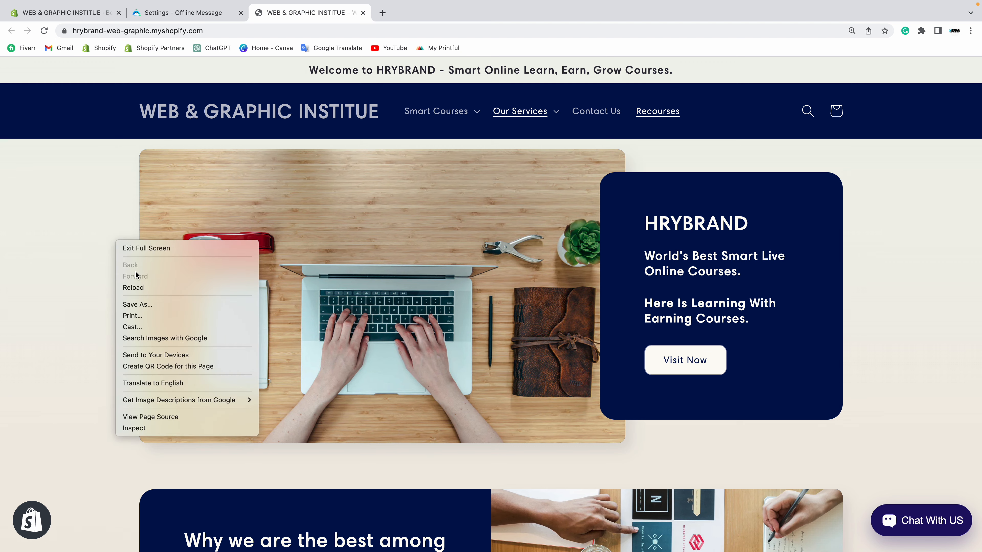
left_click(136, 287)
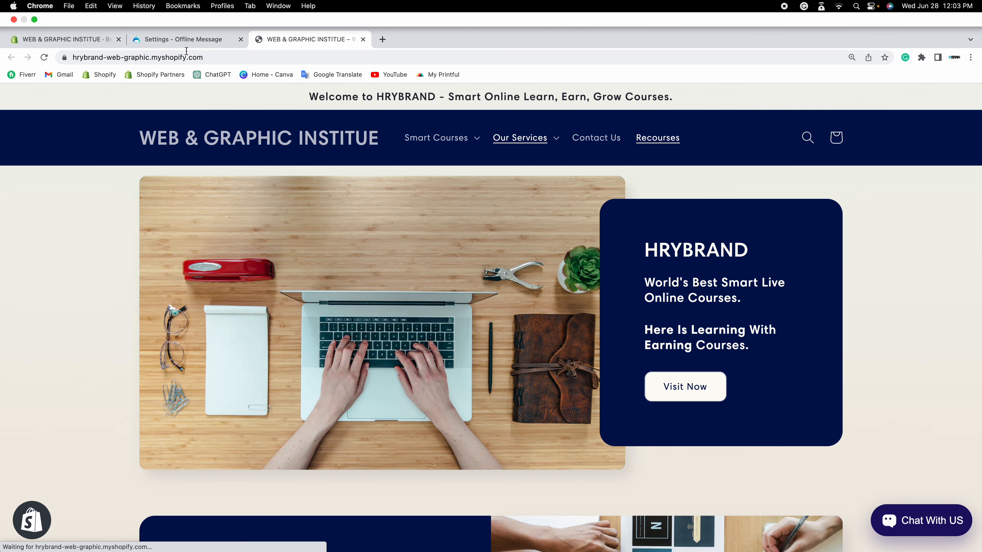
left_click(184, 39)
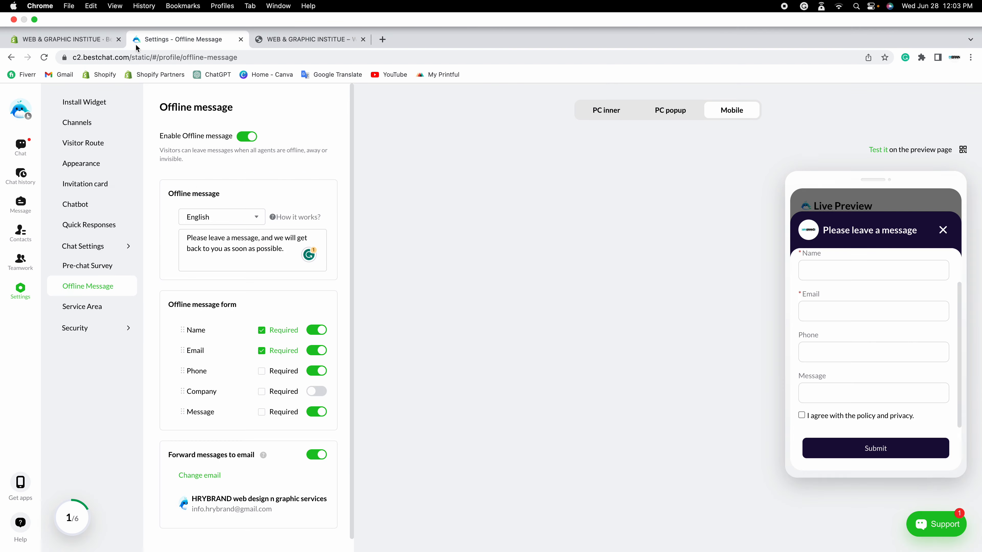
left_click(66, 39)
left_click(292, 41)
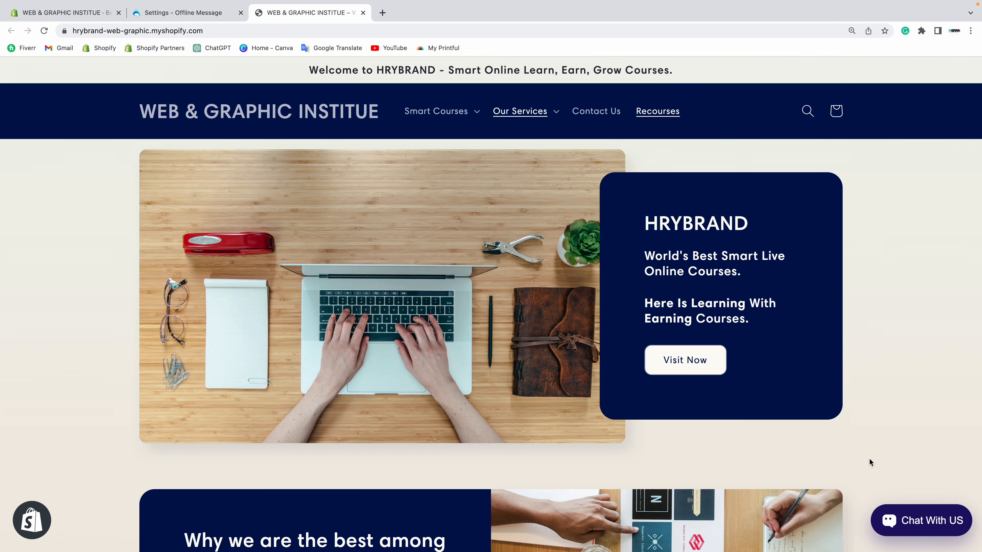
left_click(924, 520)
left_click(643, 504)
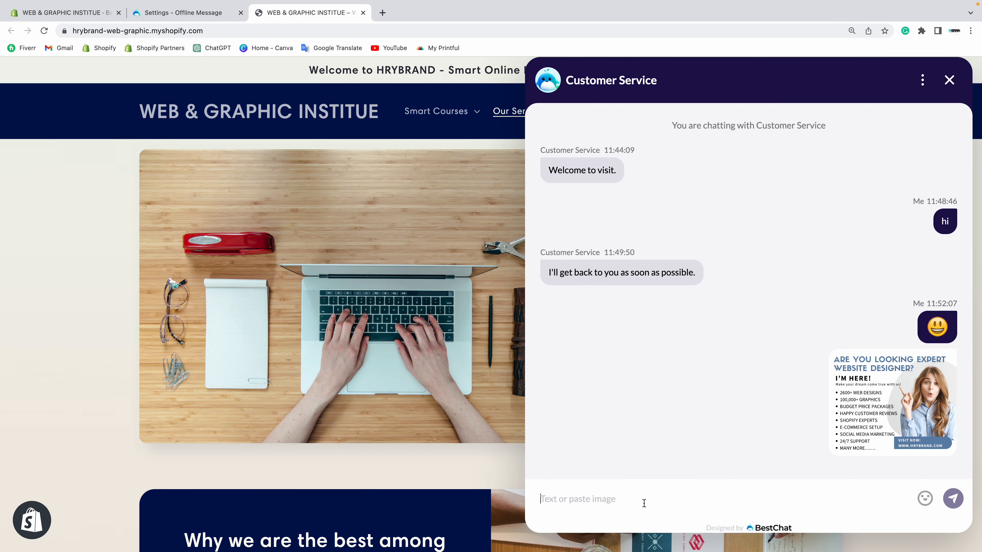
type("hi")
key("Return")
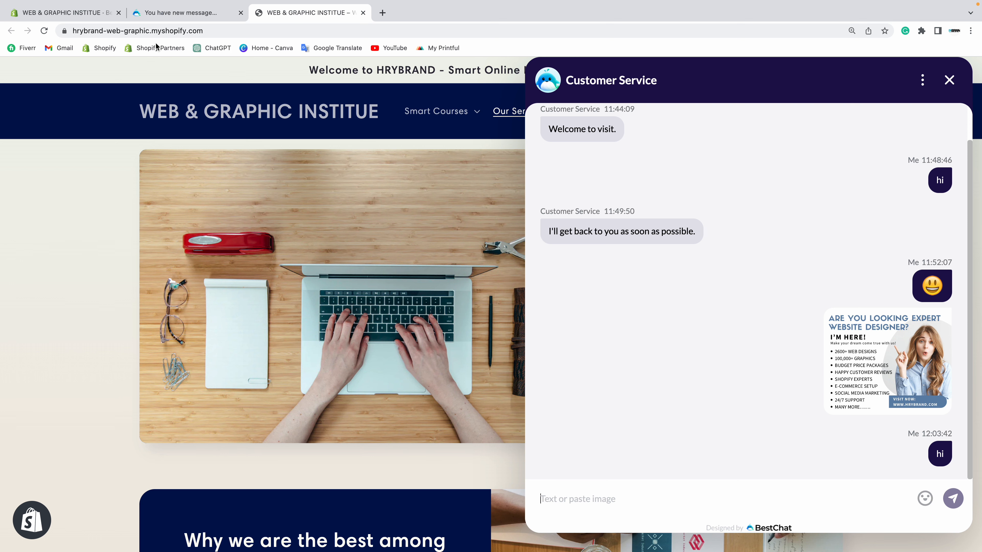
Step: Back in BestChat, open the Chat workspace to see the chatting visitor
left_click(154, 14)
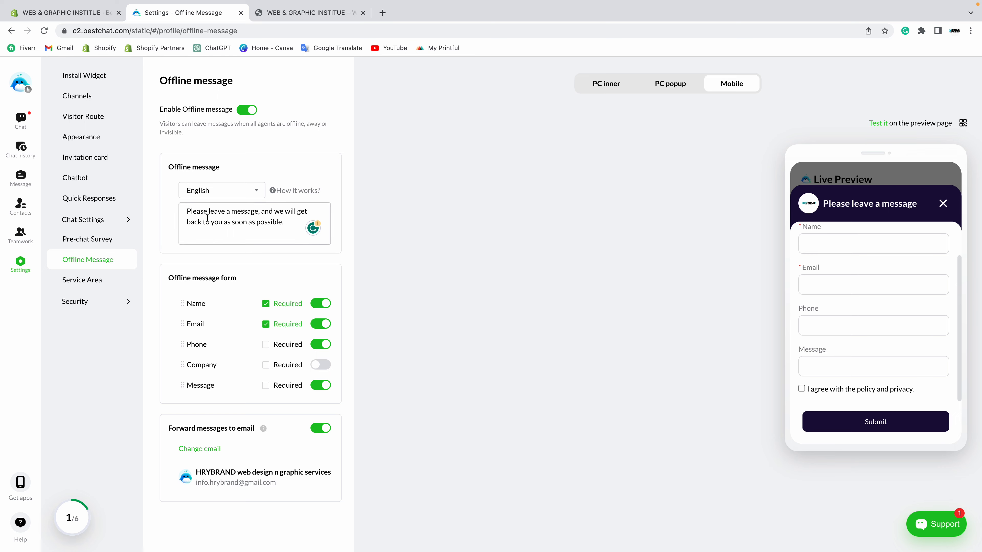
left_click(305, 12)
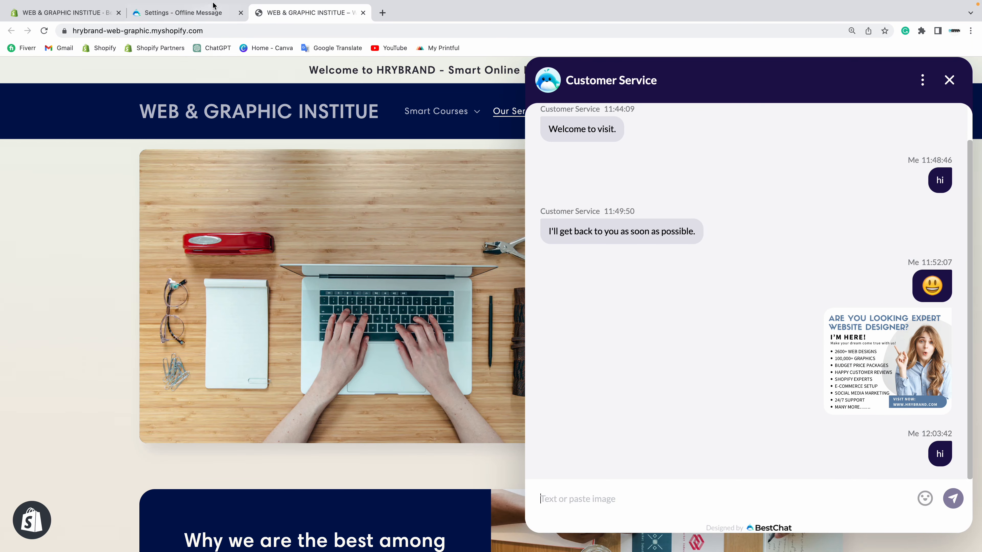
left_click(182, 13)
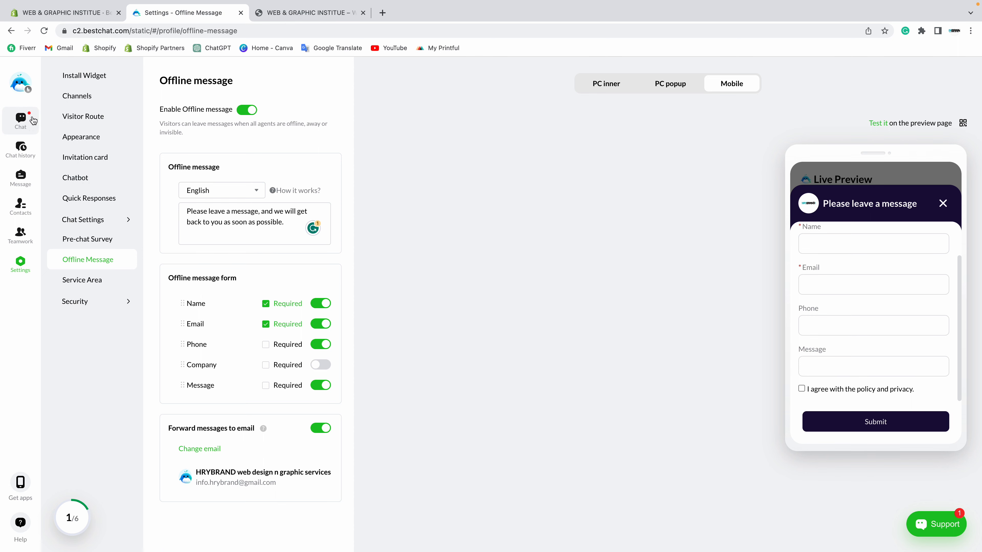
left_click(20, 122)
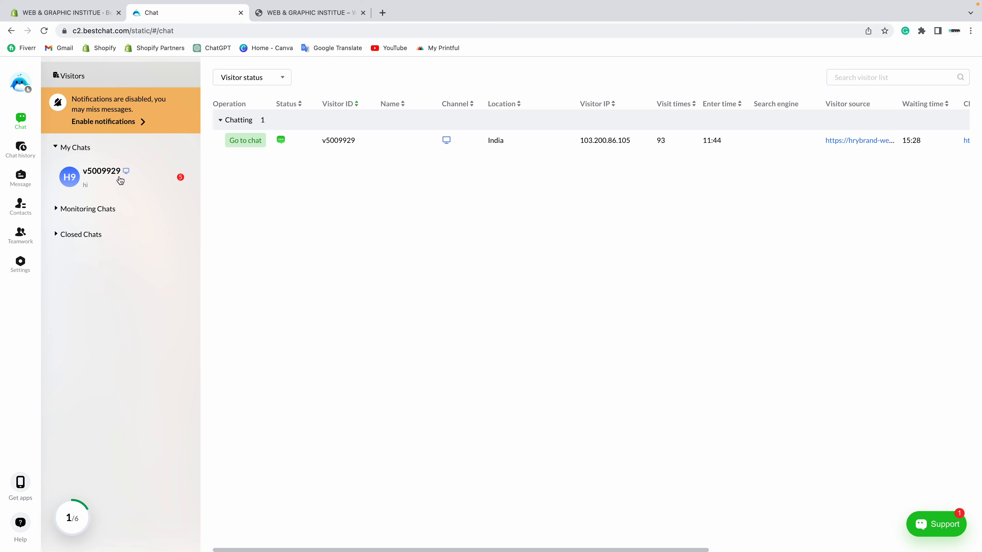
Step: Send the waiting visitor a 'hello' greeting that gives the agent's name, then view it on the storefront
left_click(113, 183)
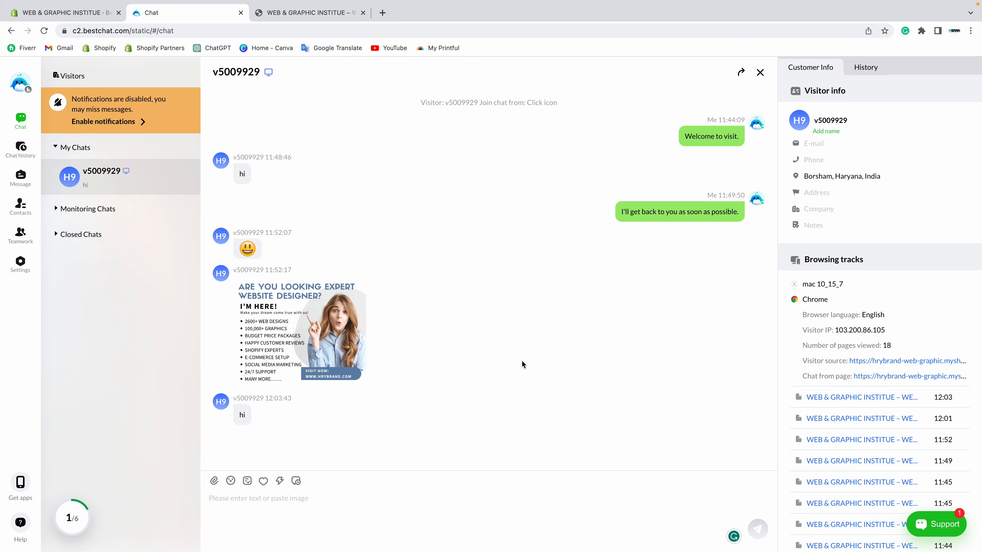
left_click(267, 517)
type("hello, how")
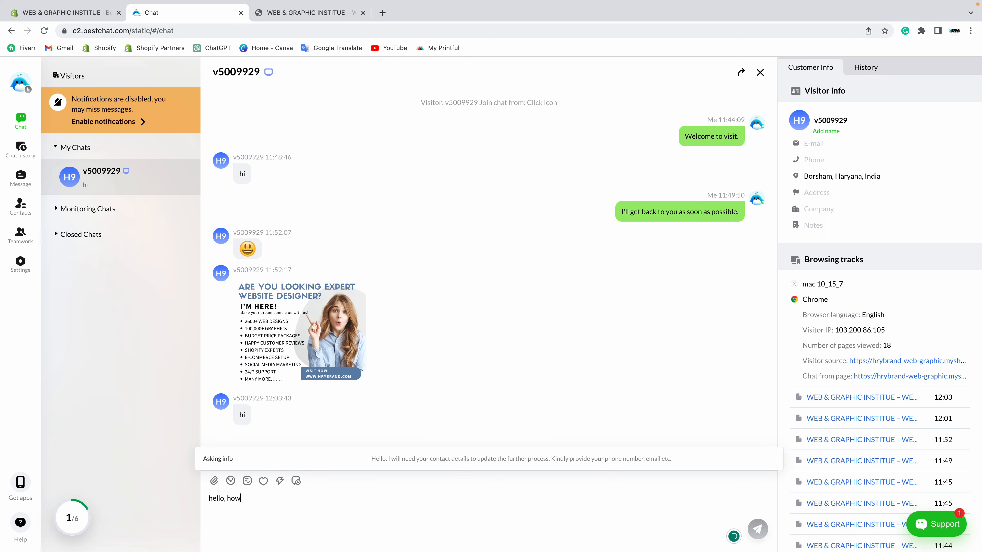
type(" x")
key("BackSpace")
type("c")
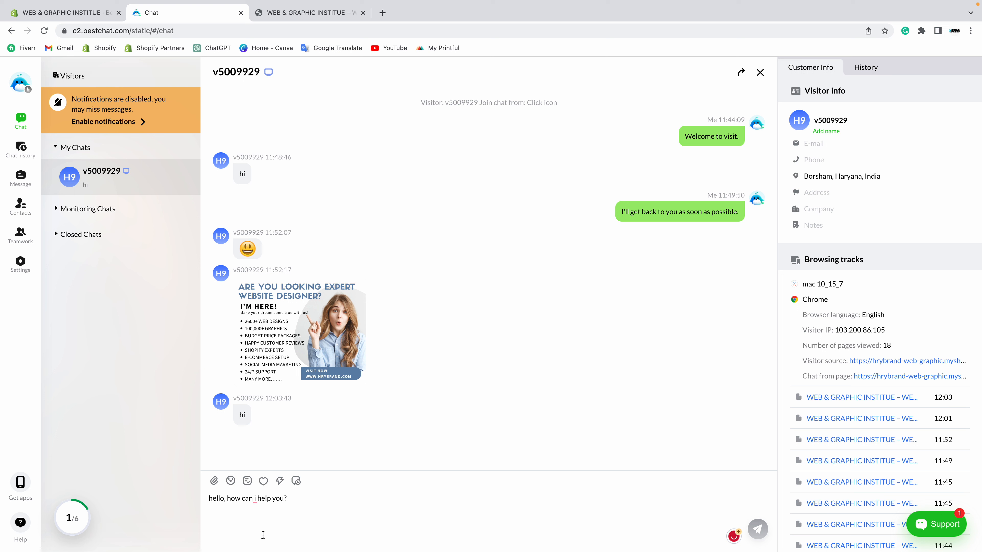
type("i am hitesh,")
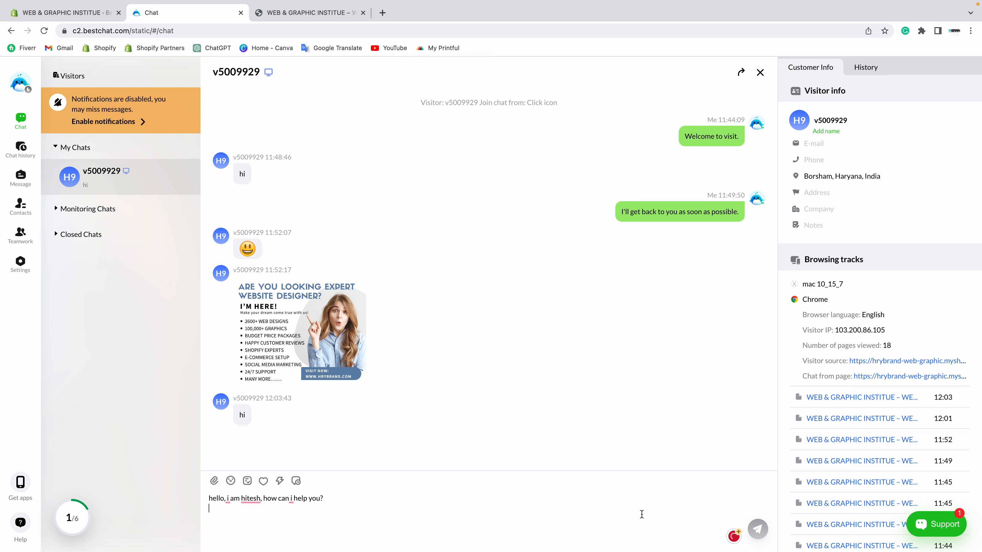
left_click(760, 532)
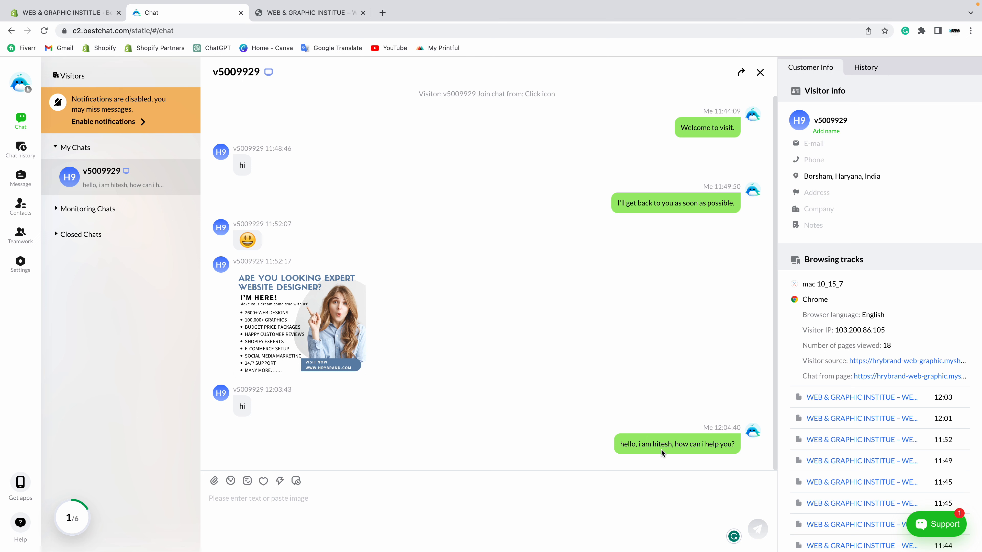
left_click(276, 13)
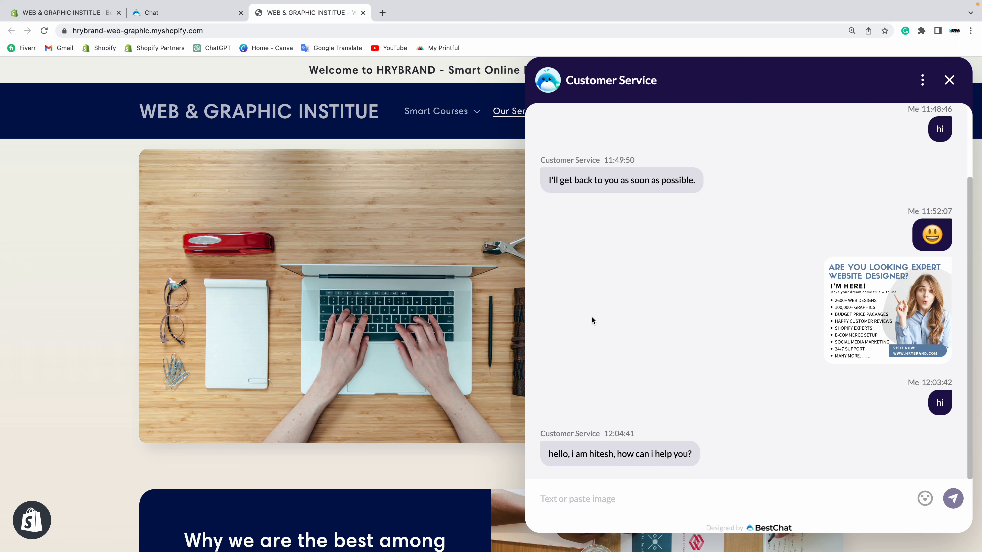
Step: From the store's chat widget, send the visitor follow-up 'i need help for my order.'
left_click(185, 12)
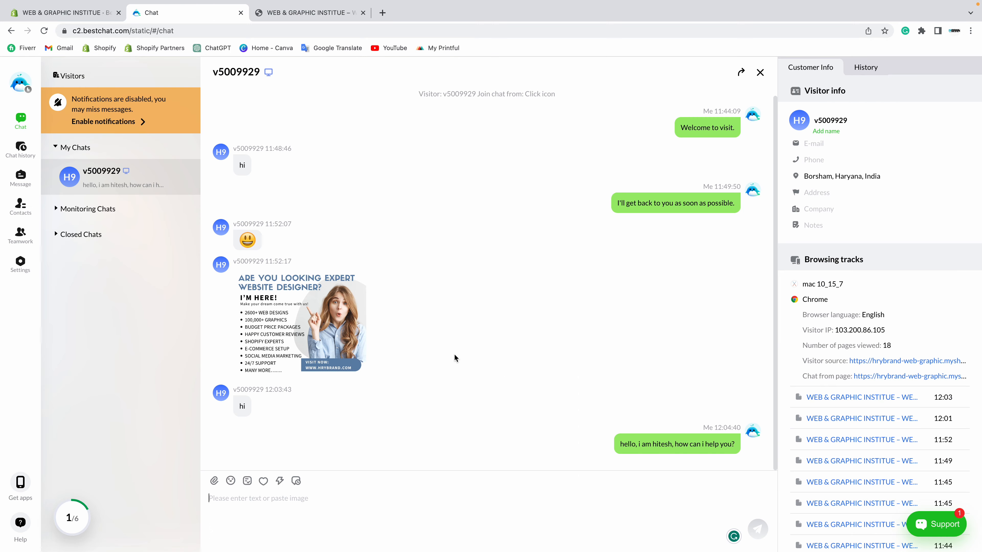
left_click(305, 12)
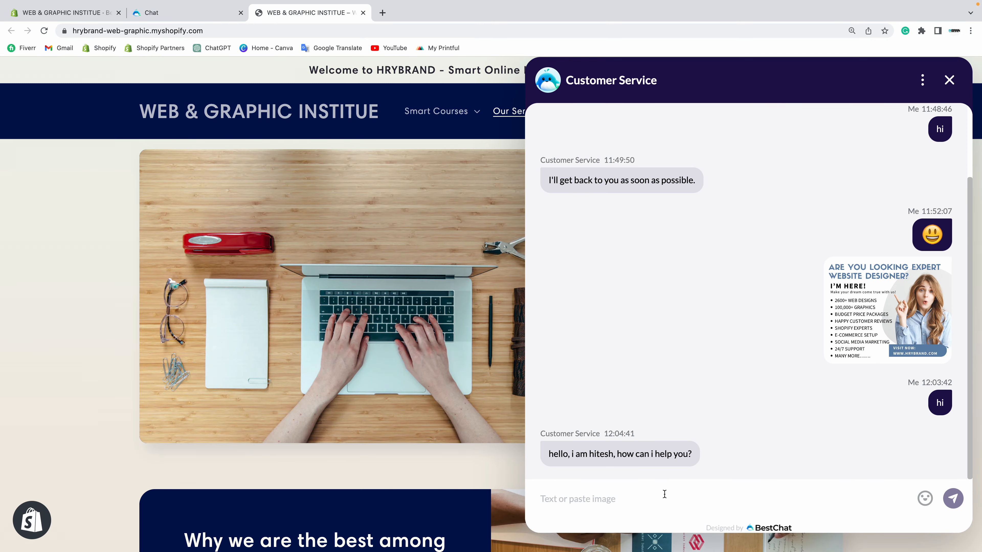
type("i need help for my order.")
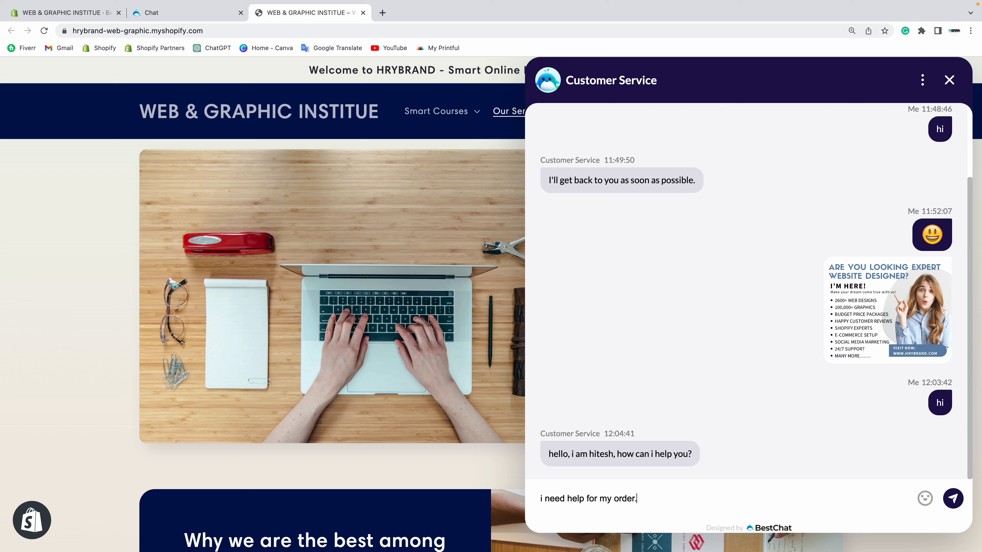
key("Return")
Step: Turn on browser notifications for new chats in the agent dashboard
left_click(180, 16)
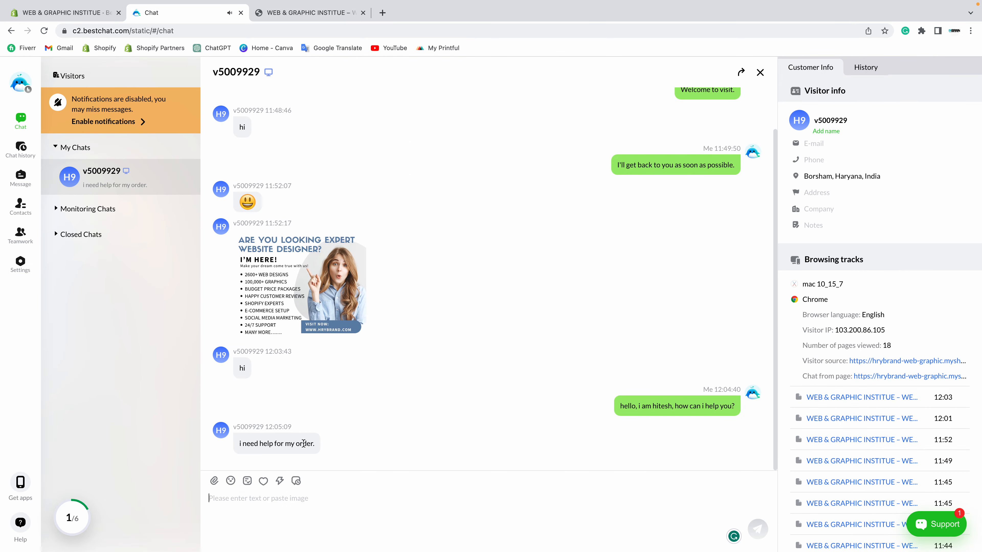
left_click(120, 123)
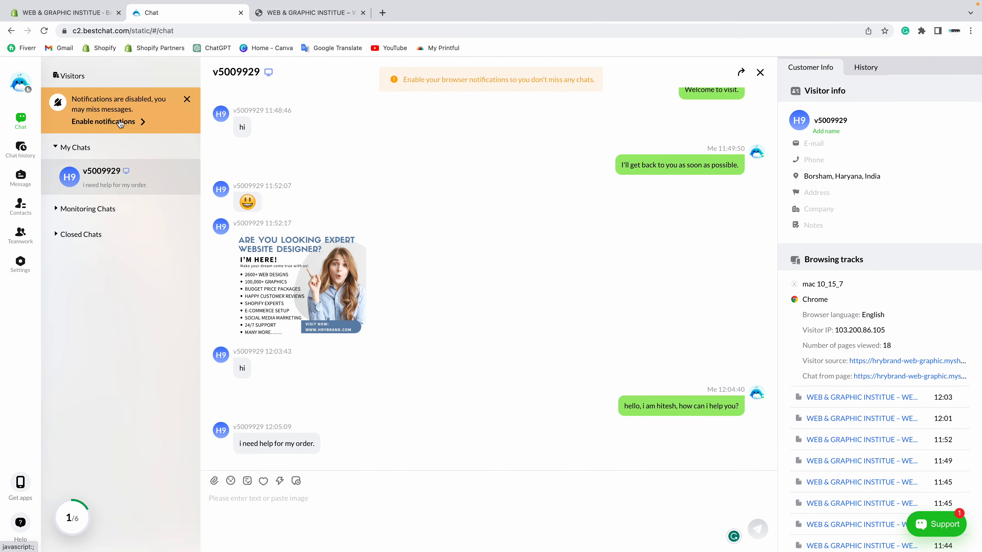
left_click(143, 123)
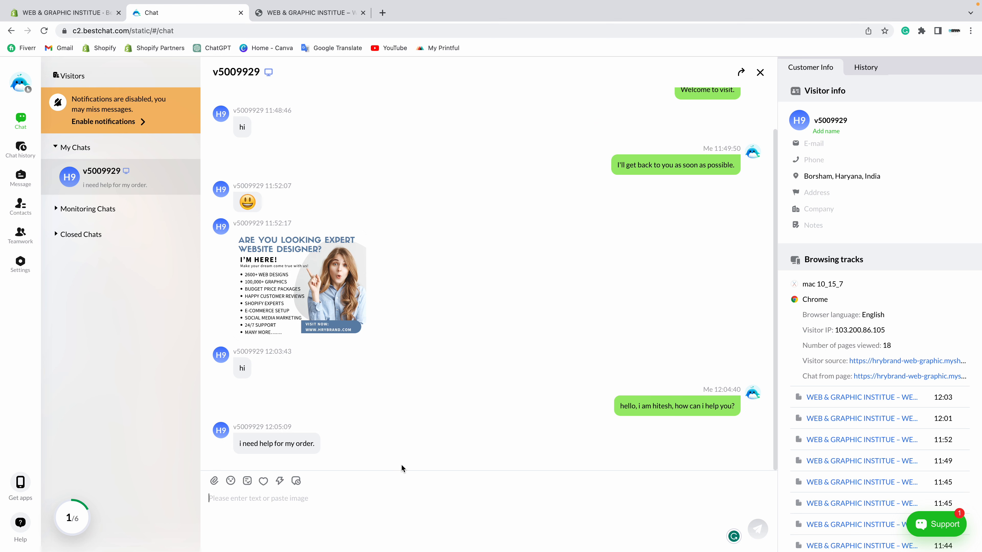
Step: Reply 'hi' to the visitor and confirm it appears in the storefront widget
type("hi")
key("Return")
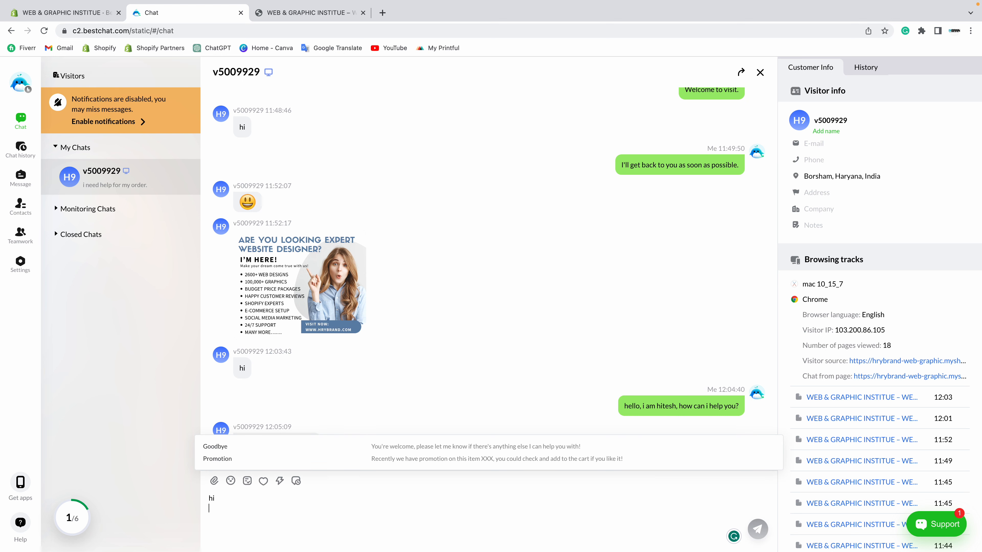
left_click(758, 529)
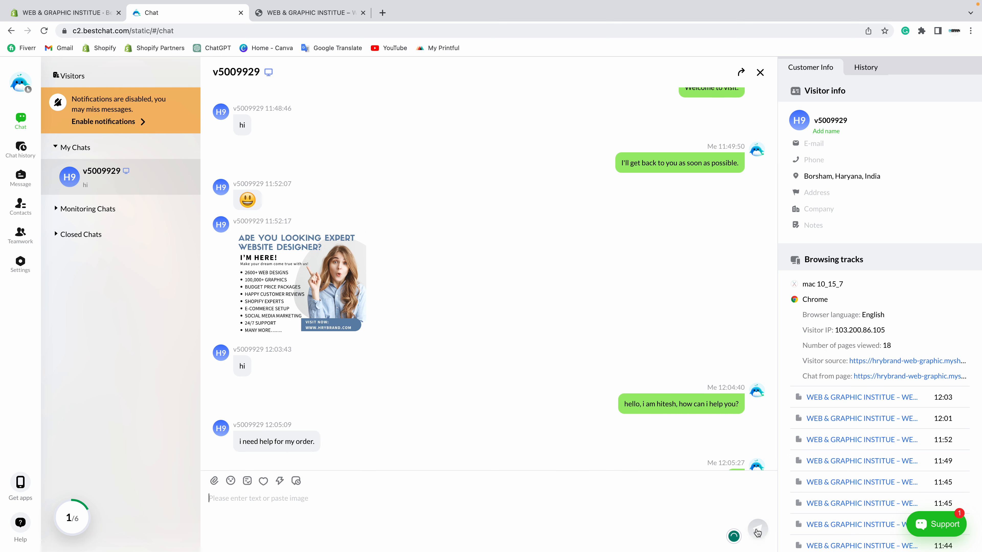
left_click(305, 12)
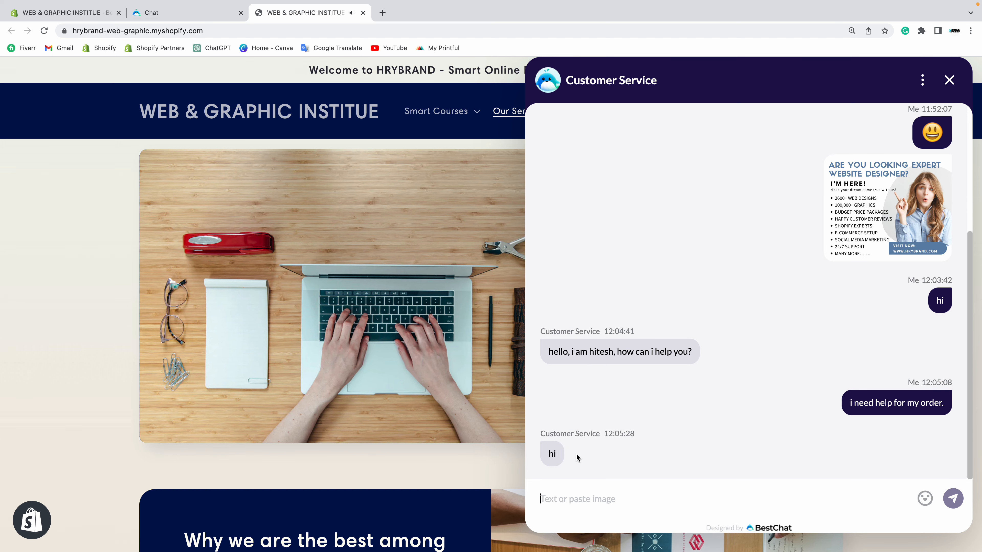
left_click(174, 12)
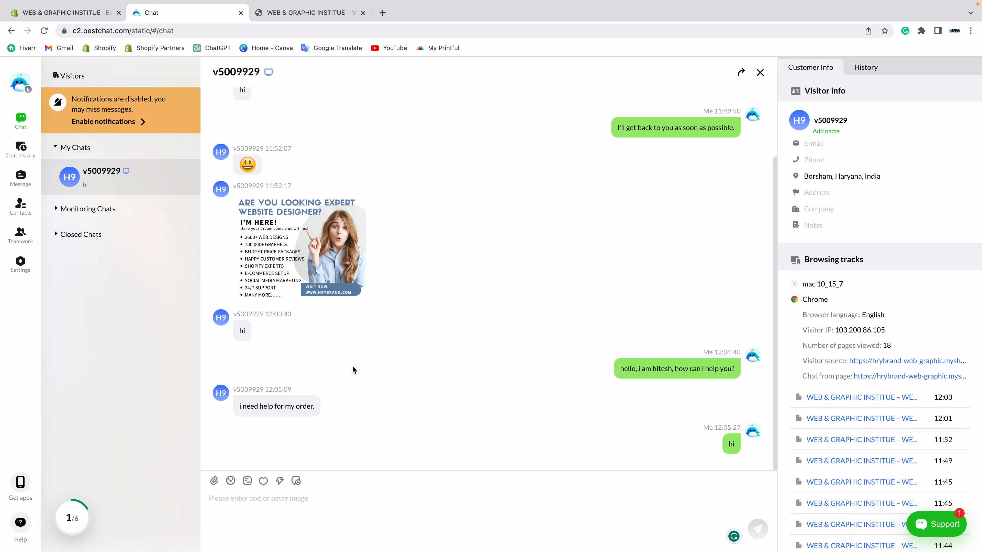
Step: Expand the empty Monitoring Chats and Closed Chats lists and recheck the storefront widget
left_click(74, 208)
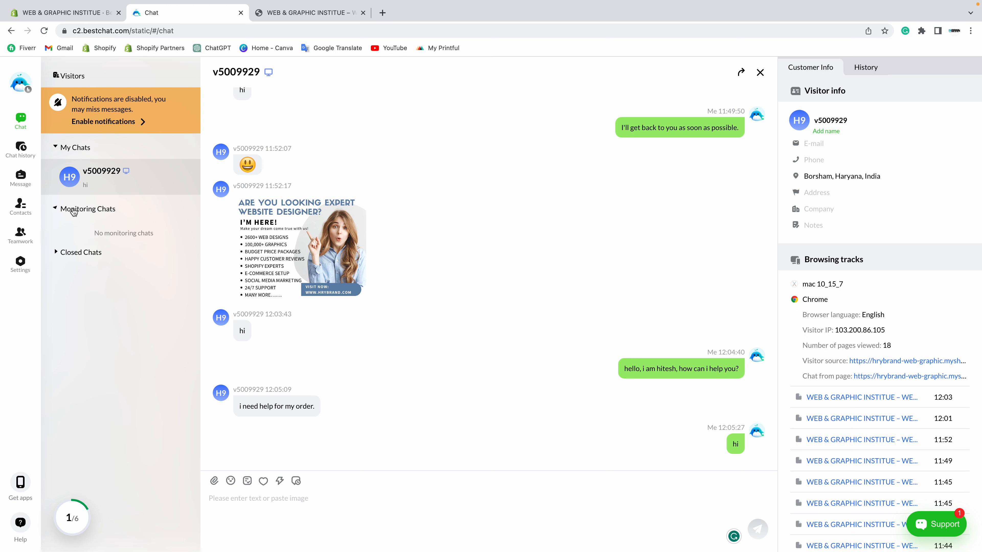
left_click(92, 275)
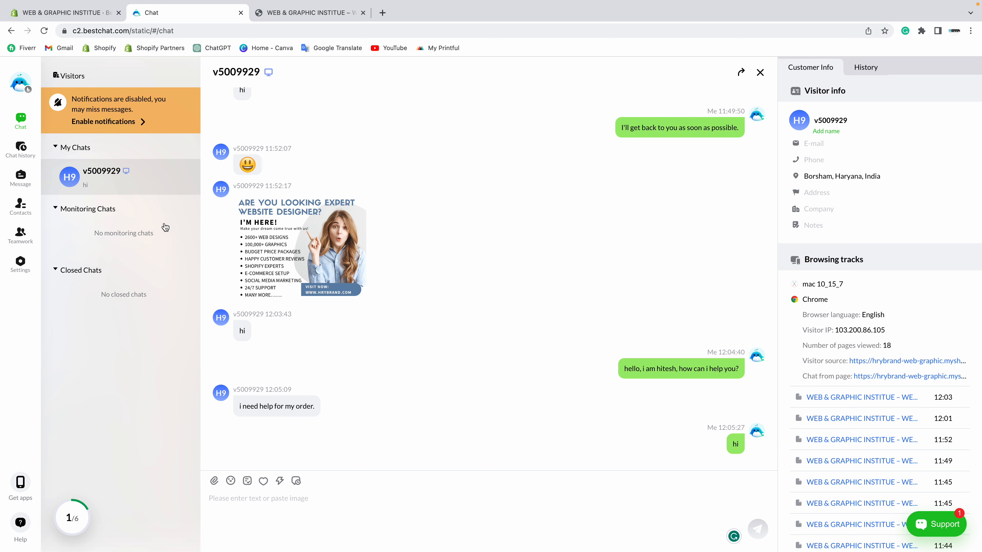
left_click(312, 14)
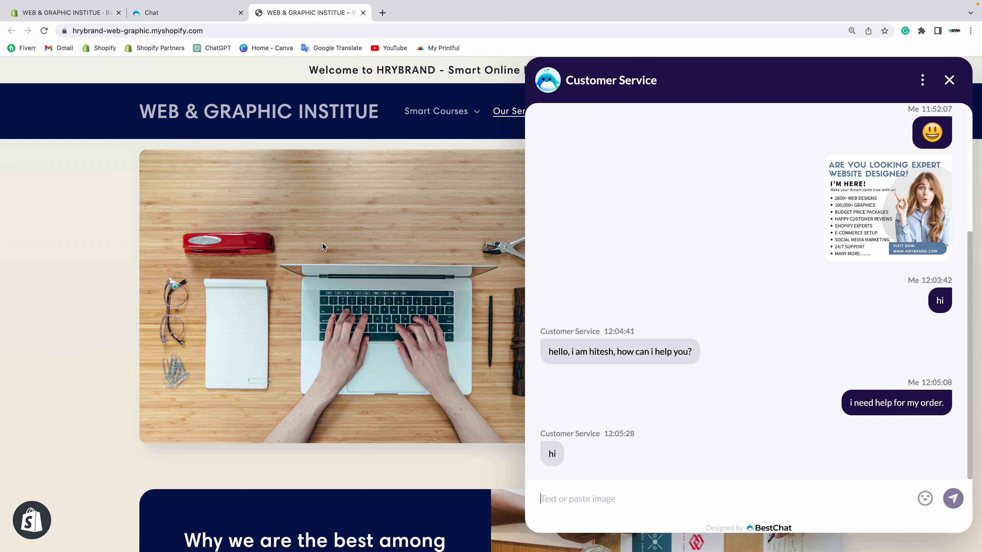
left_click(182, 12)
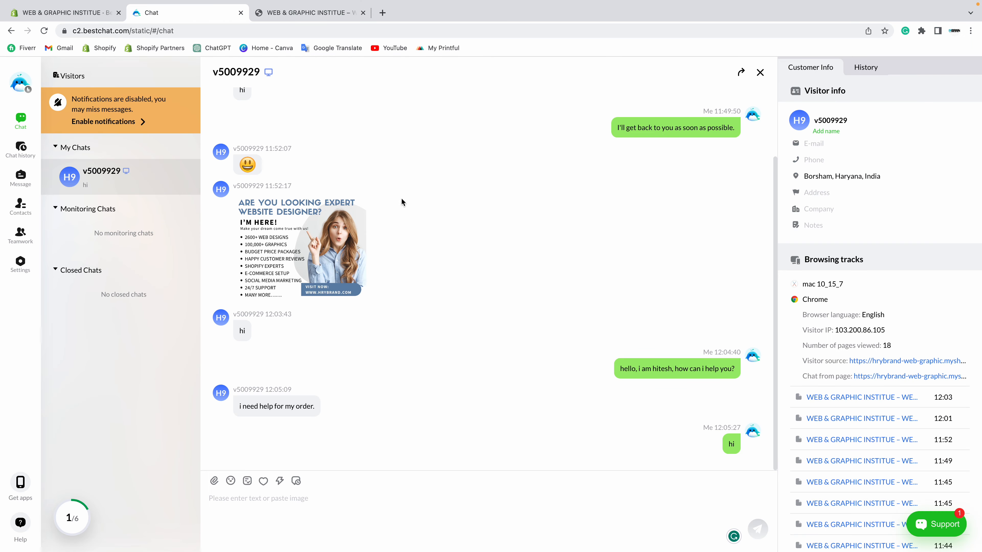
Step: Open the Visitors list and group it by Visitor area, then Browser, then Chat agent
left_click(23, 126)
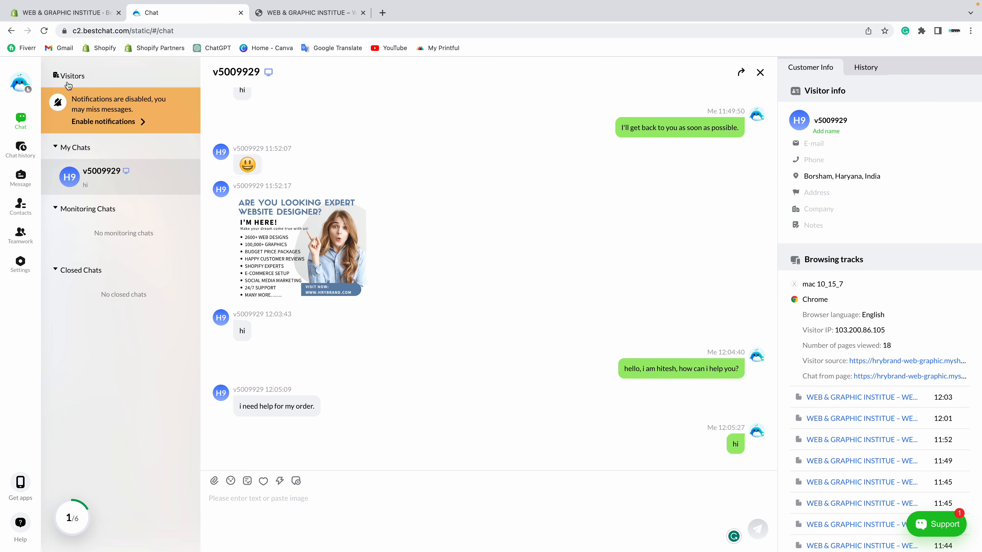
left_click(80, 77)
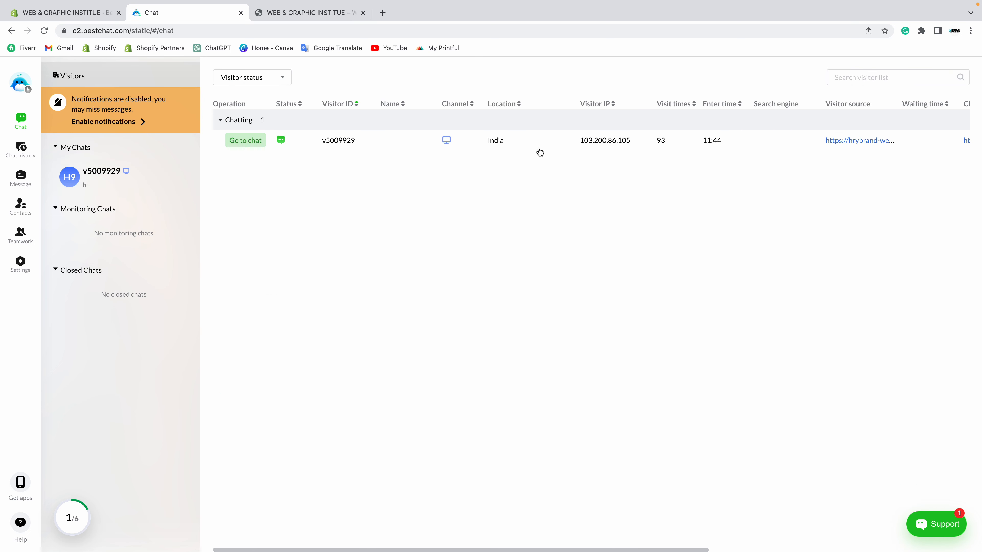
left_click(239, 80)
left_click(243, 118)
left_click(252, 79)
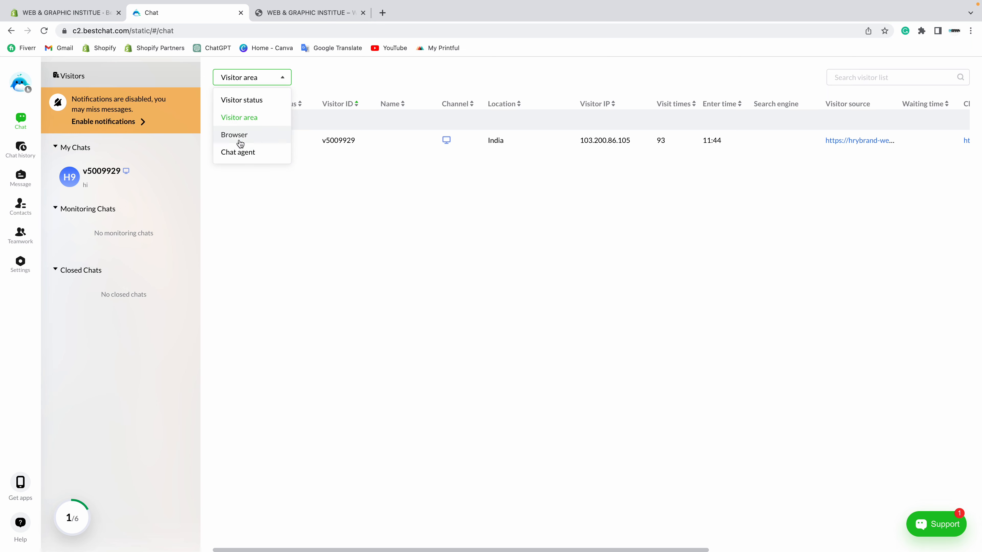
left_click(237, 133)
left_click(247, 81)
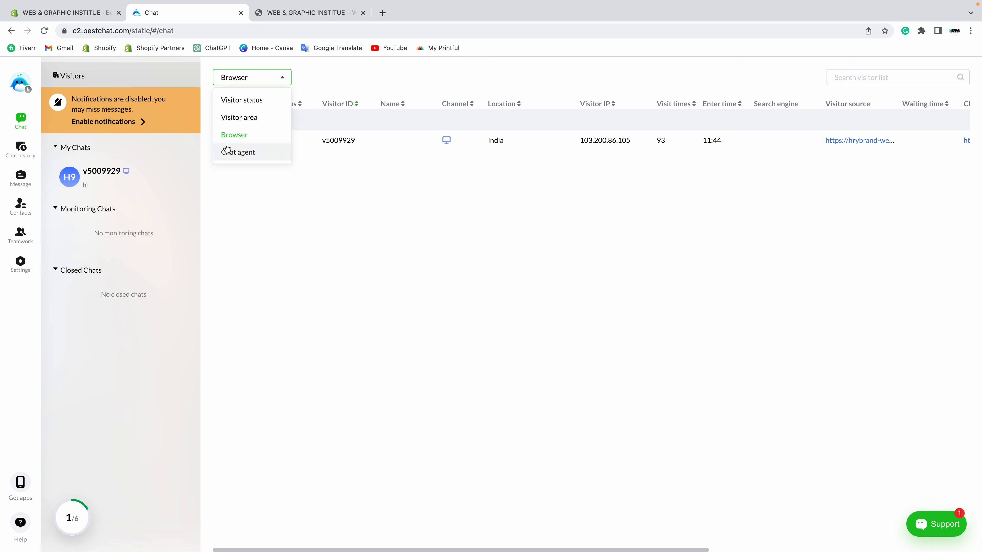
left_click(231, 151)
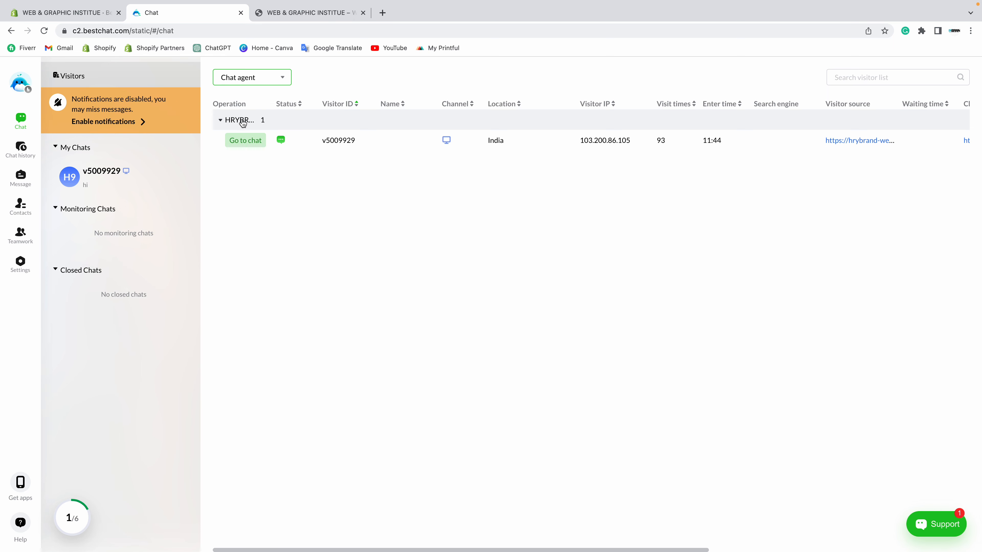
Step: Regroup visitors by Browser and Visitor area, settling on Visitor status
left_click(240, 85)
left_click(234, 134)
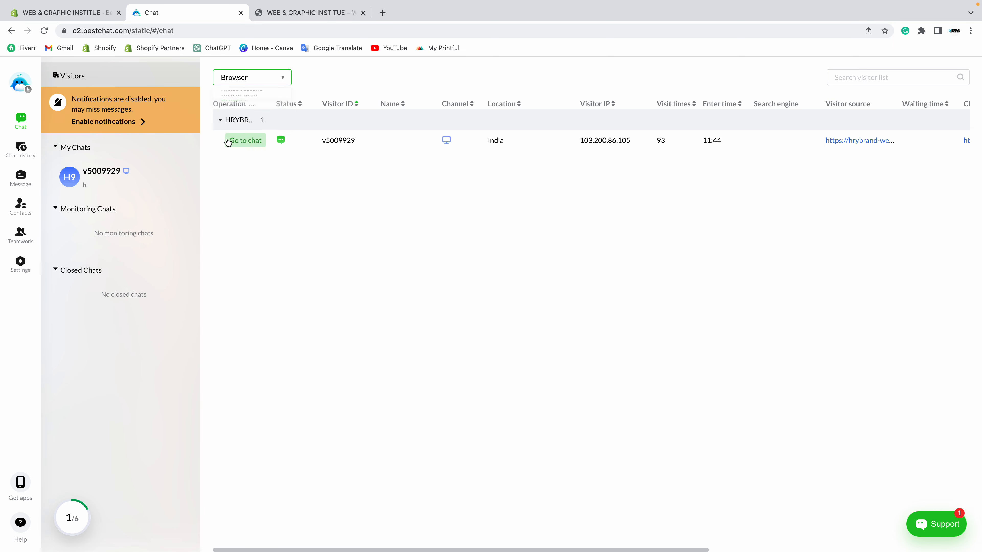
left_click(237, 85)
left_click(238, 116)
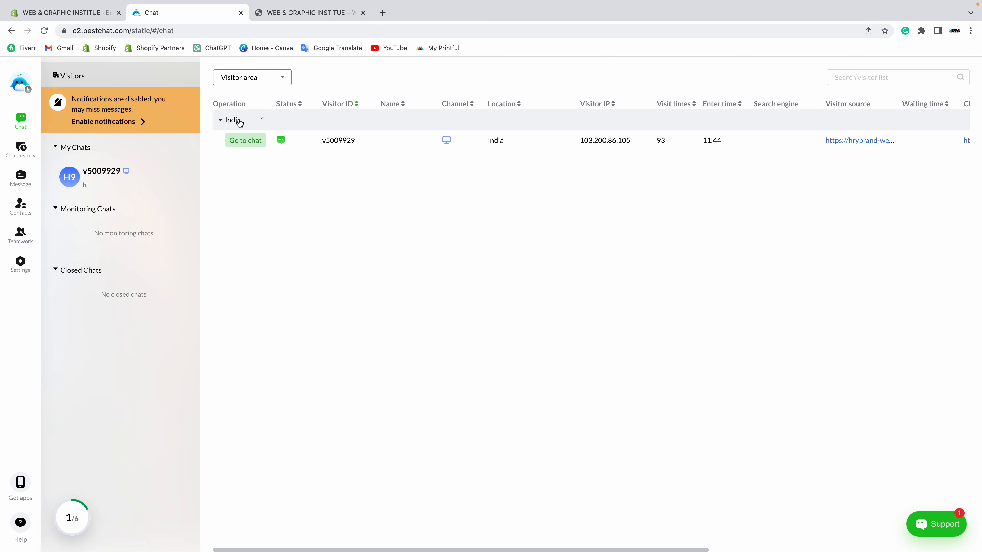
left_click(255, 76)
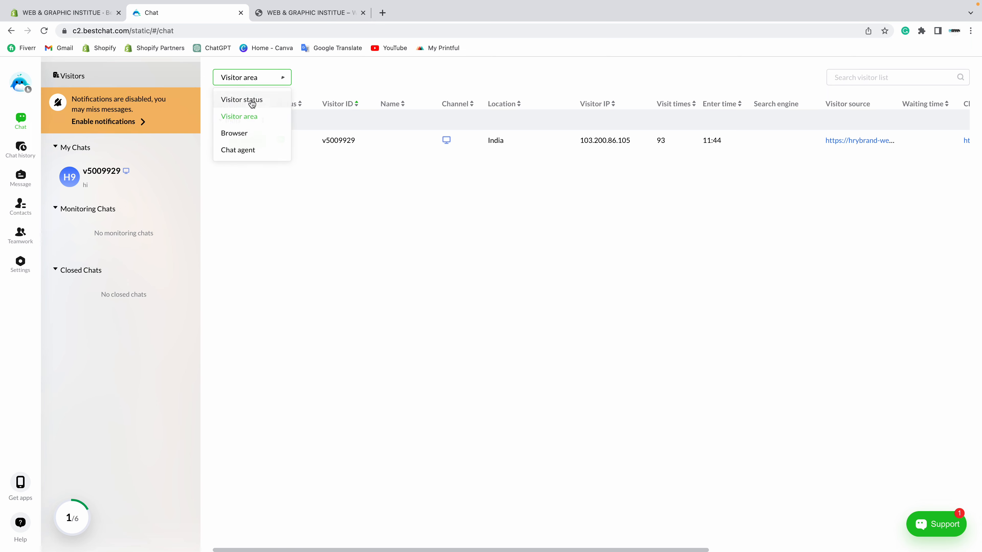
left_click(247, 99)
Step: Check the storefront, close its chat widget, and go to the Shopify BestChat app home
left_click(306, 12)
left_click(219, 12)
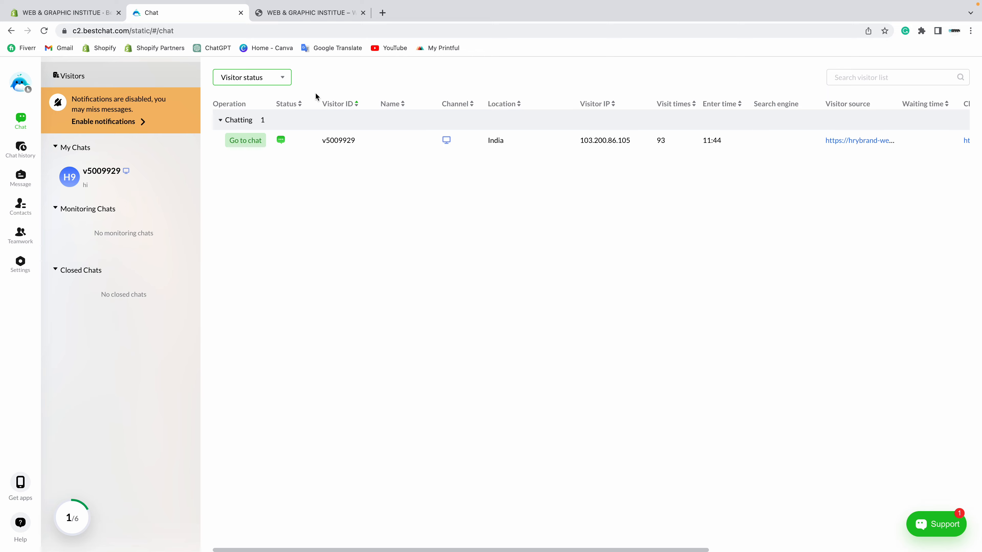
left_click(306, 12)
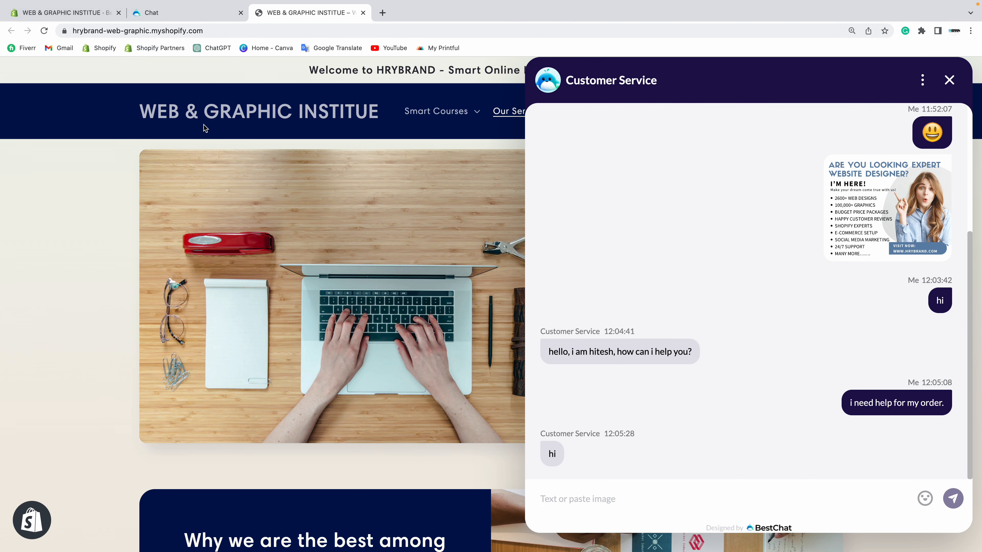
left_click(201, 15)
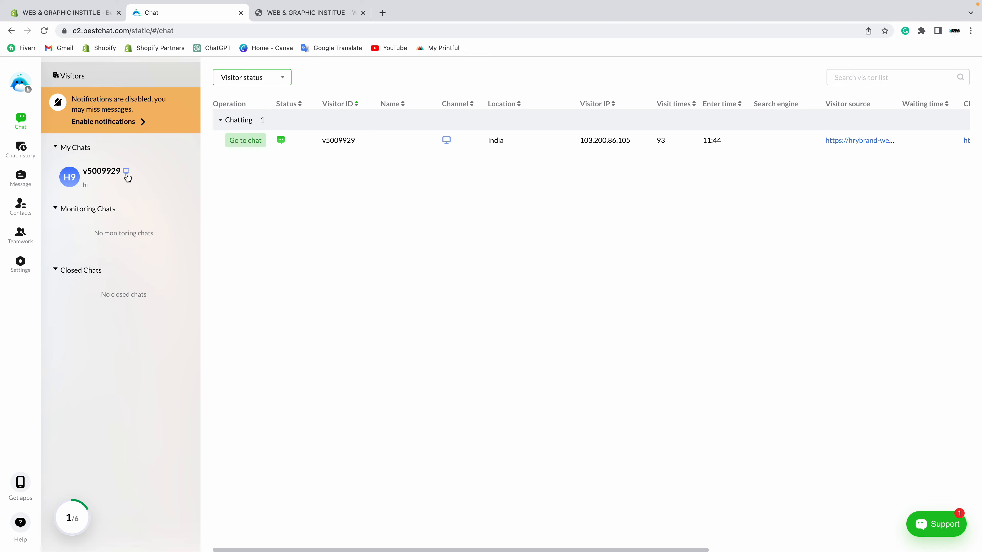
left_click(295, 16)
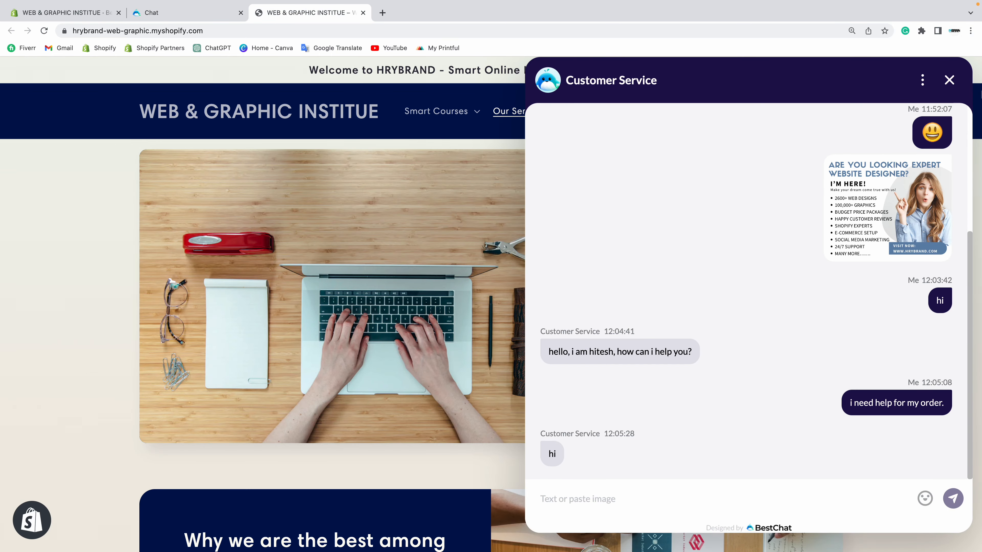
left_click(949, 80)
left_click(182, 14)
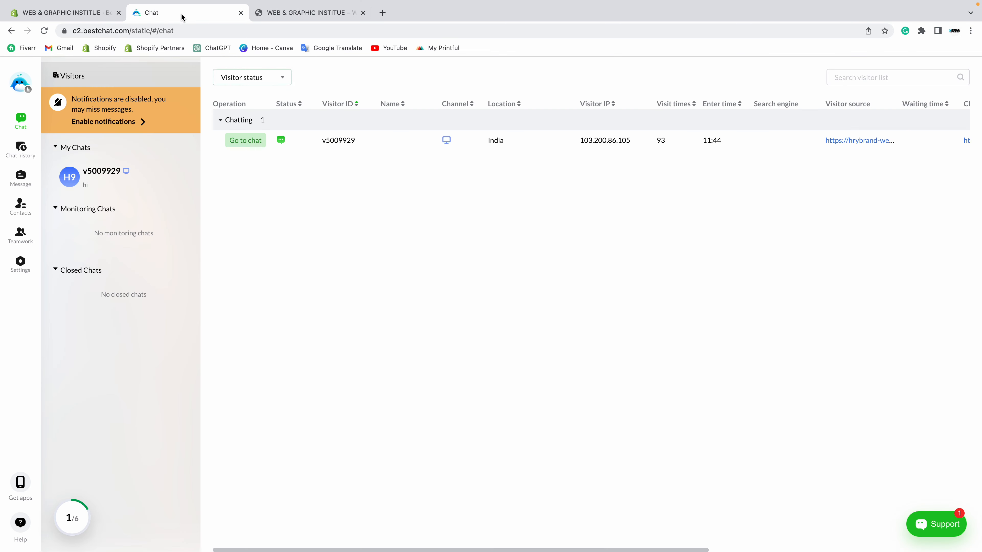
left_click(84, 14)
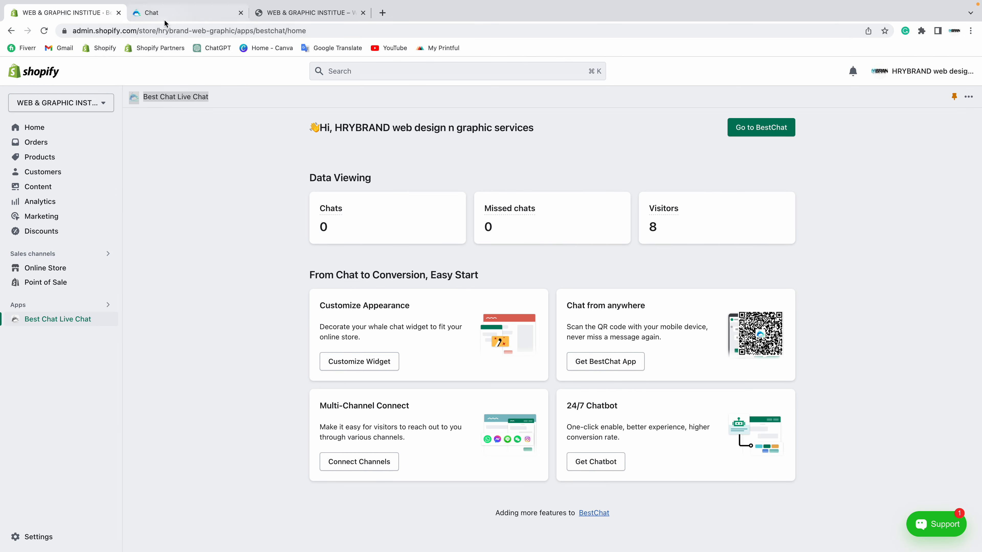
Step: Filter Chat history by Yesterday, Last week and Today, finding no chats
left_click(167, 12)
left_click(20, 149)
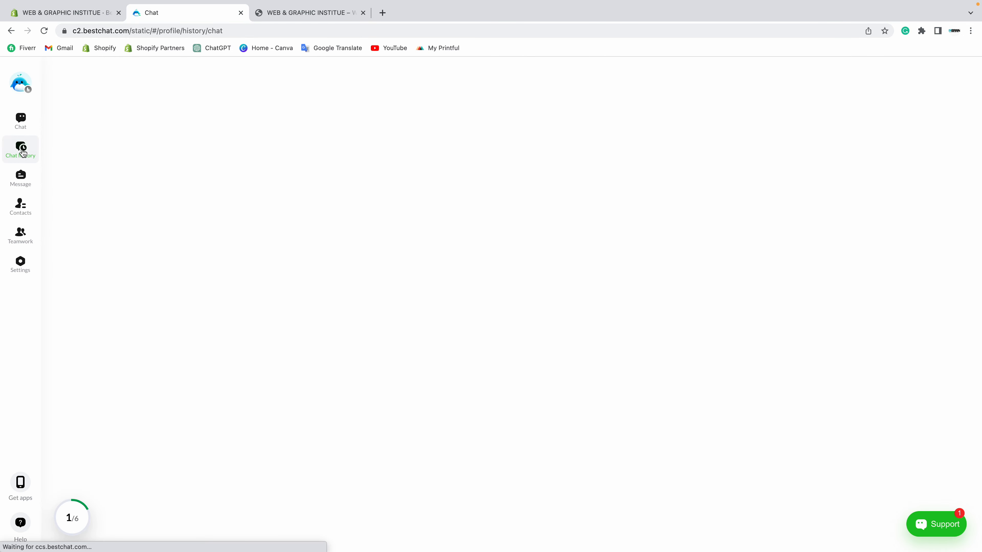
left_click(178, 118)
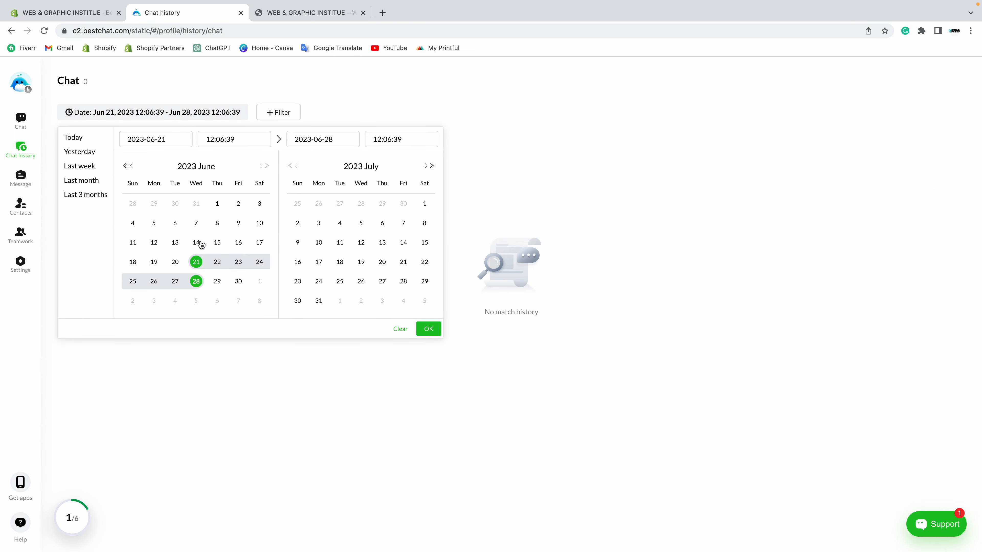
left_click(85, 153)
left_click(147, 110)
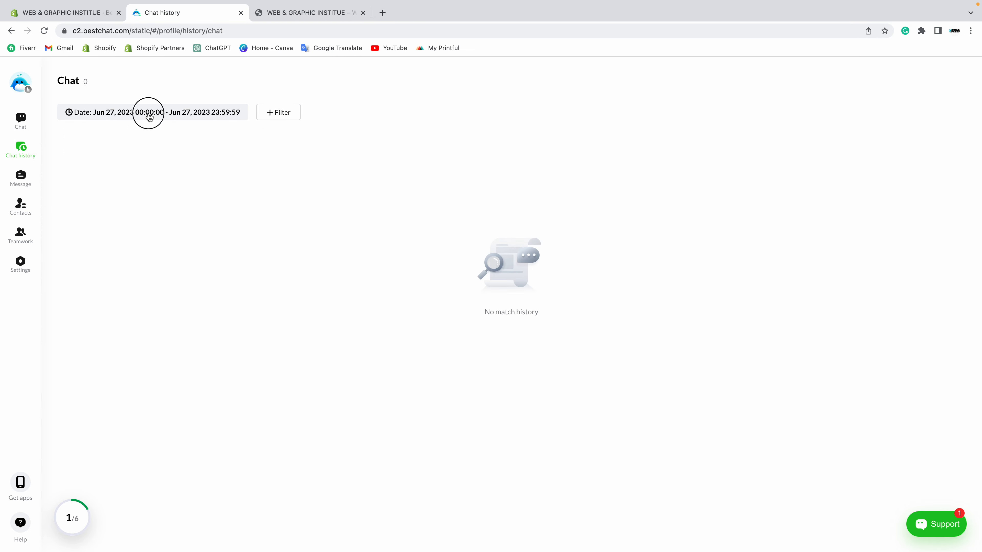
left_click(88, 168)
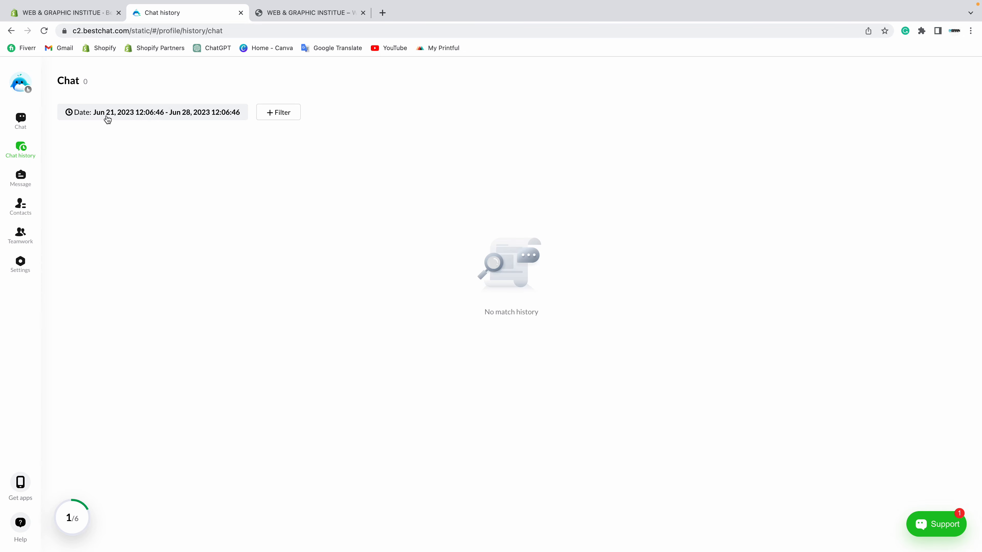
left_click(108, 117)
left_click(74, 137)
Step: Limit Message records to Today, finding none, and open Contacts
left_click(22, 177)
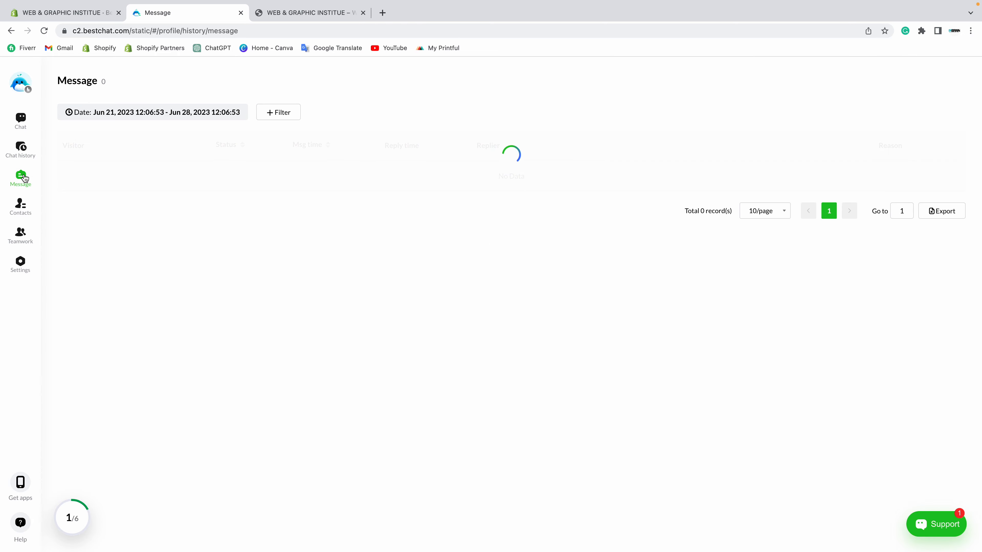
left_click(142, 121)
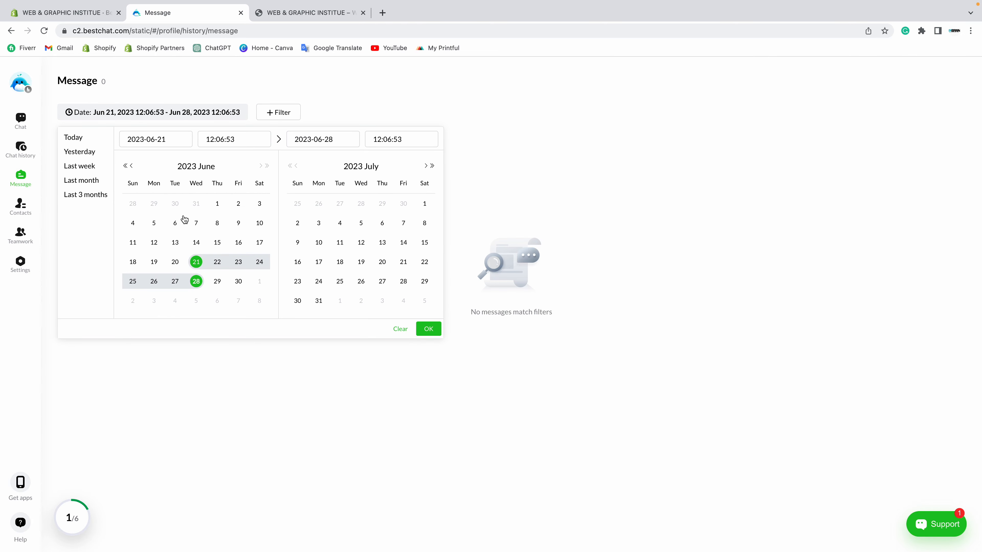
left_click(73, 138)
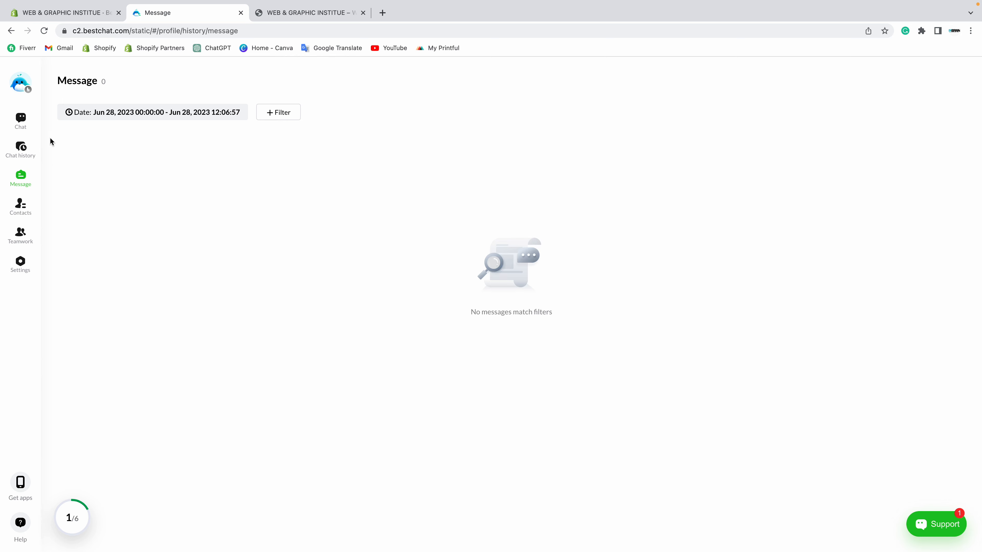
left_click(21, 205)
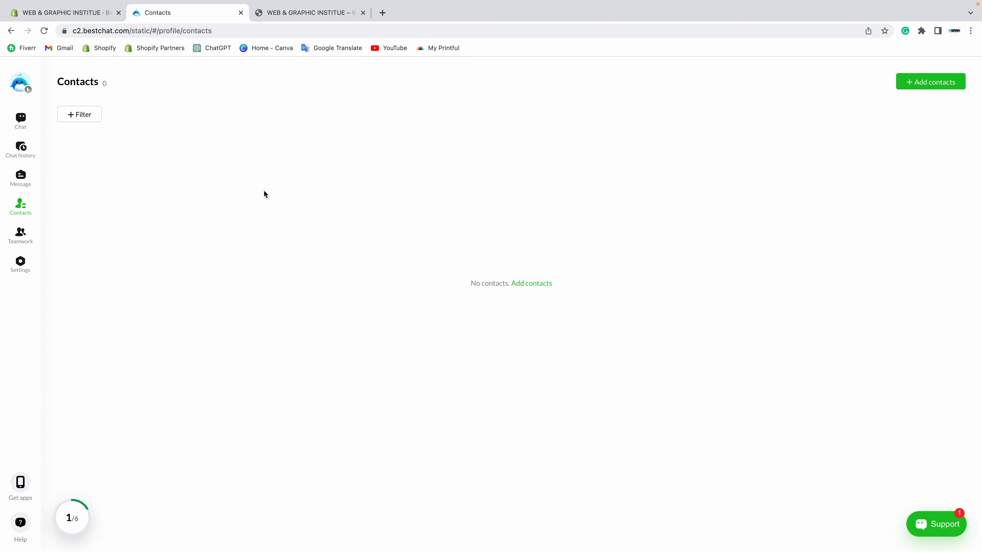
Step: Open the Add contacts form, try the name, e-mail, phone, region, address and notes fields, then cancel
left_click(294, 13)
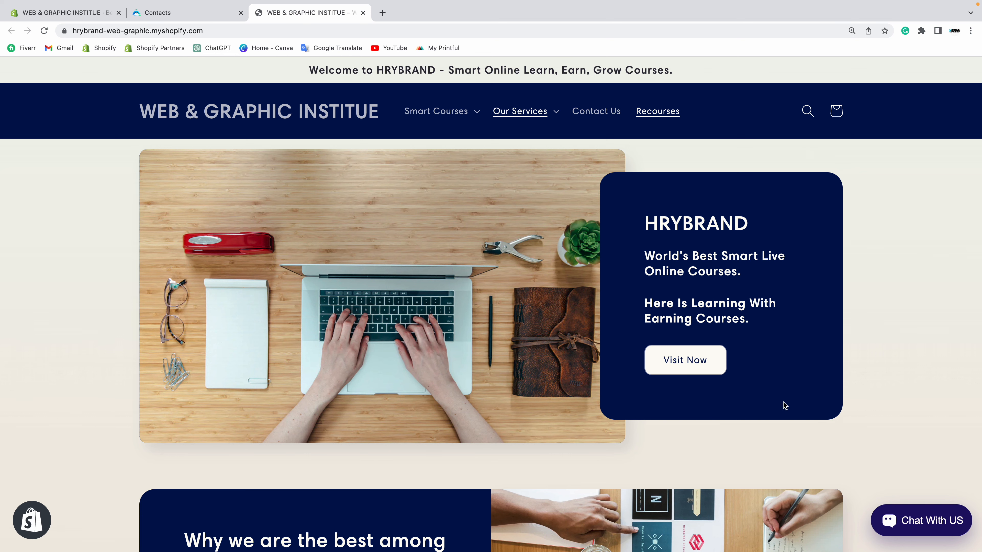
left_click(162, 13)
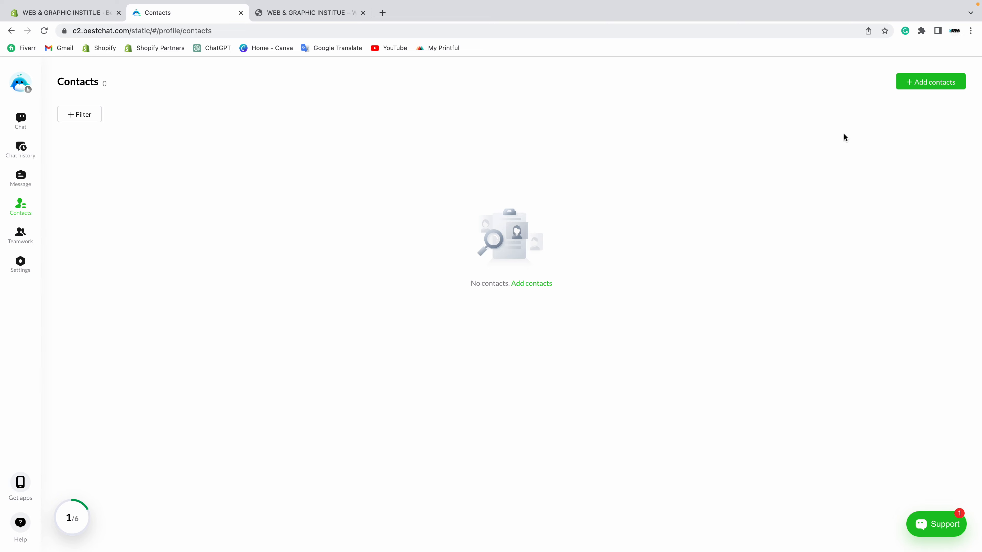
left_click(938, 86)
left_click(411, 164)
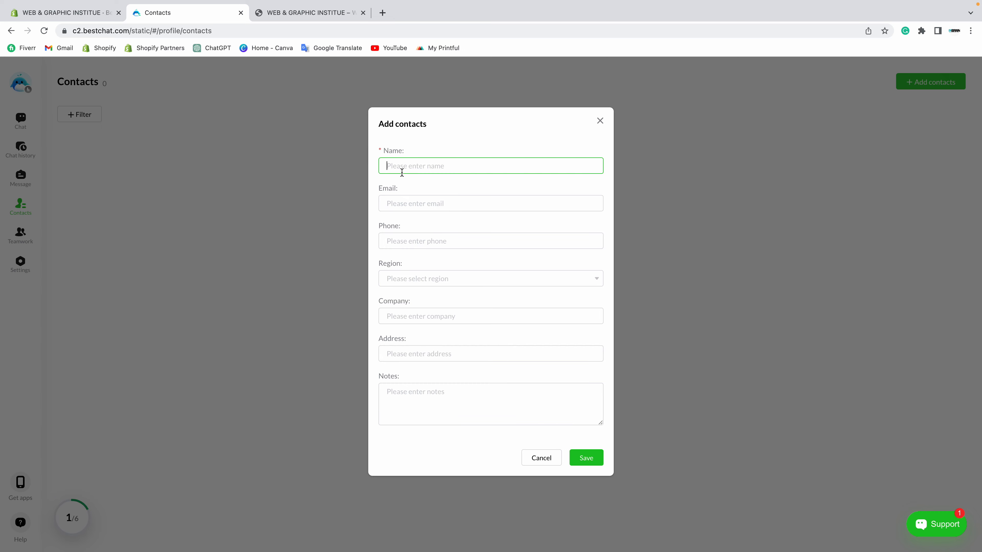
left_click(402, 198)
left_click(405, 239)
left_click(404, 279)
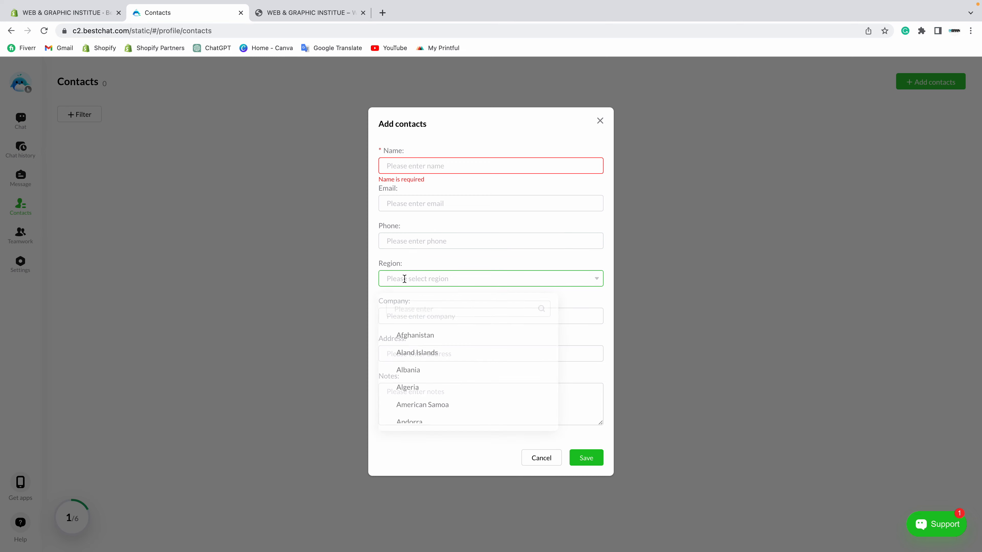
left_click(467, 239)
left_click(423, 262)
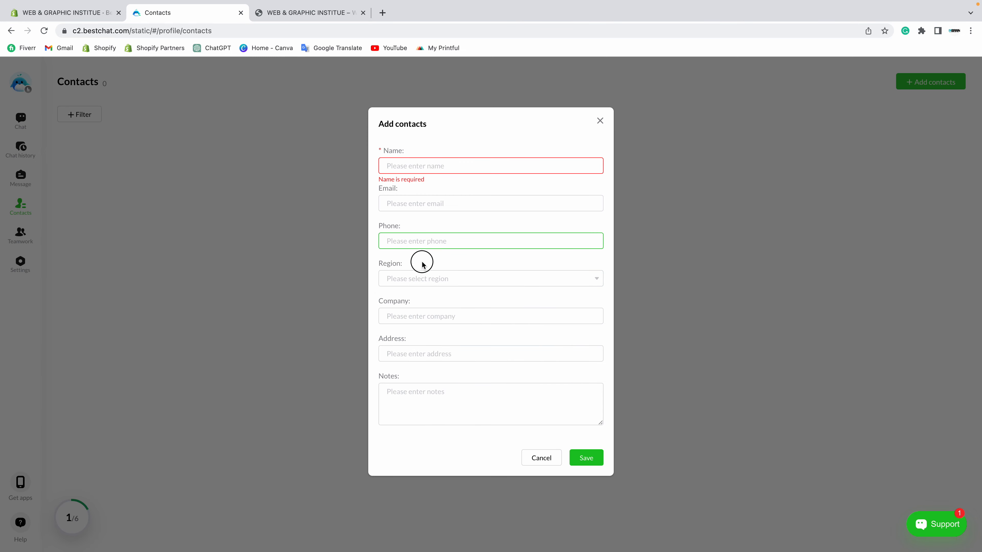
left_click(403, 353)
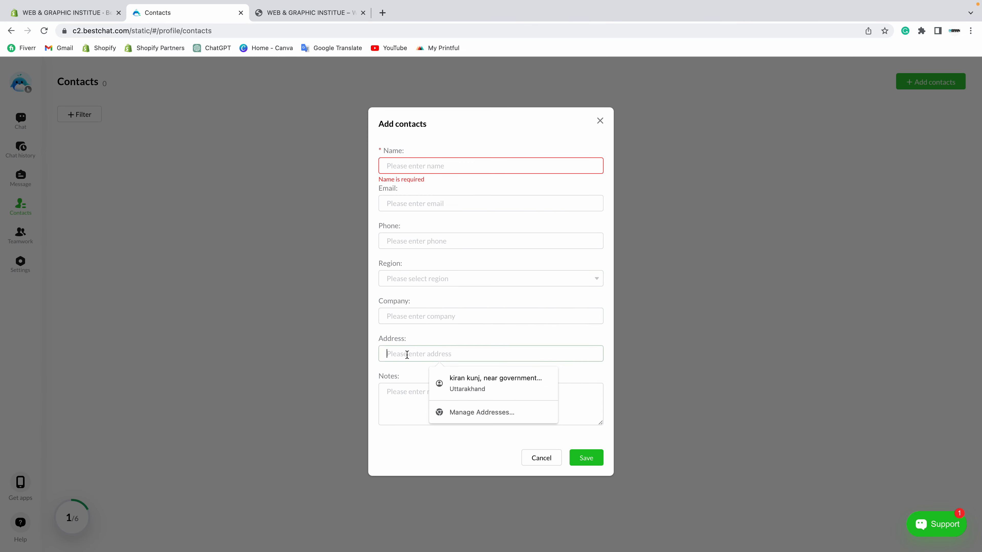
left_click(403, 397)
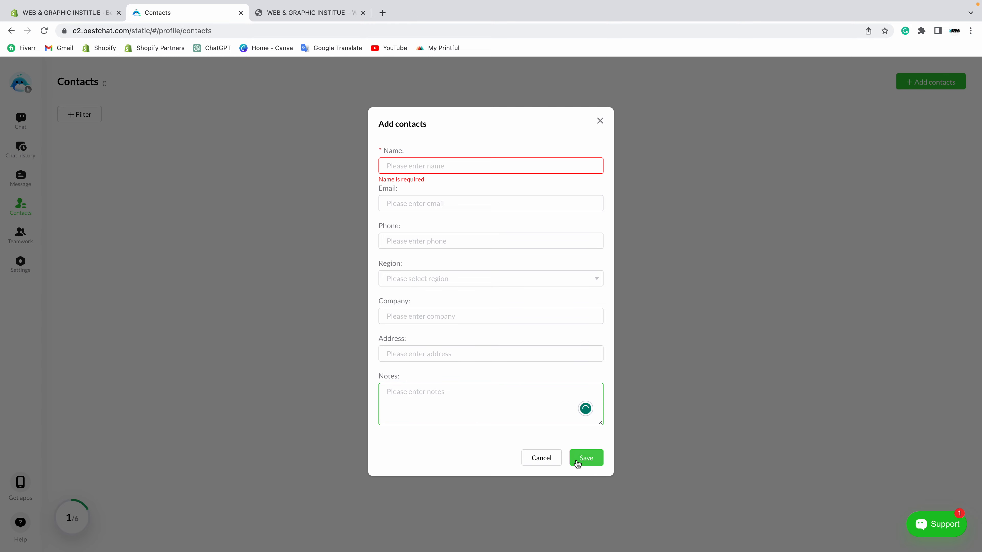
left_click(536, 462)
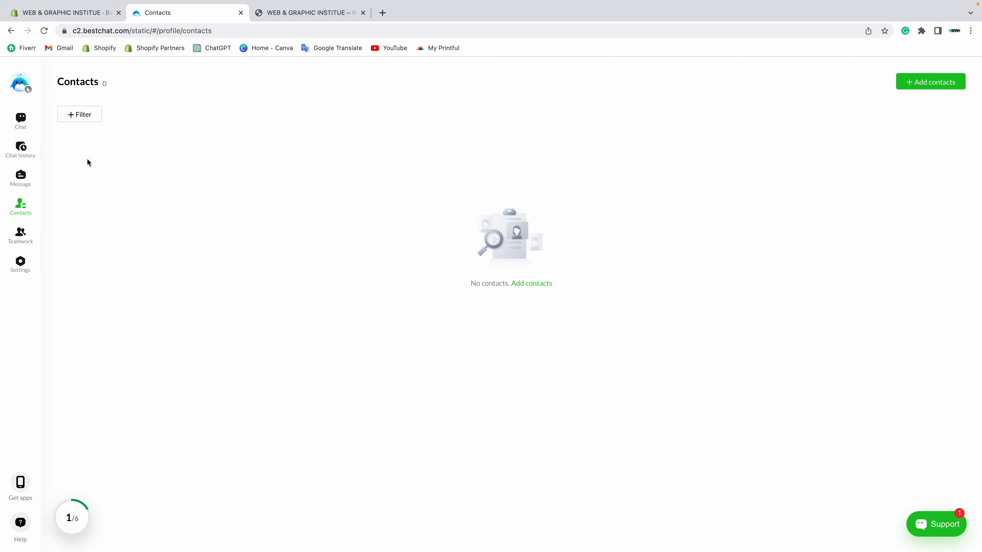
Step: Open Teamwork and review the Admin agent's details, scrolling through its all-enabled role permissions
left_click(20, 233)
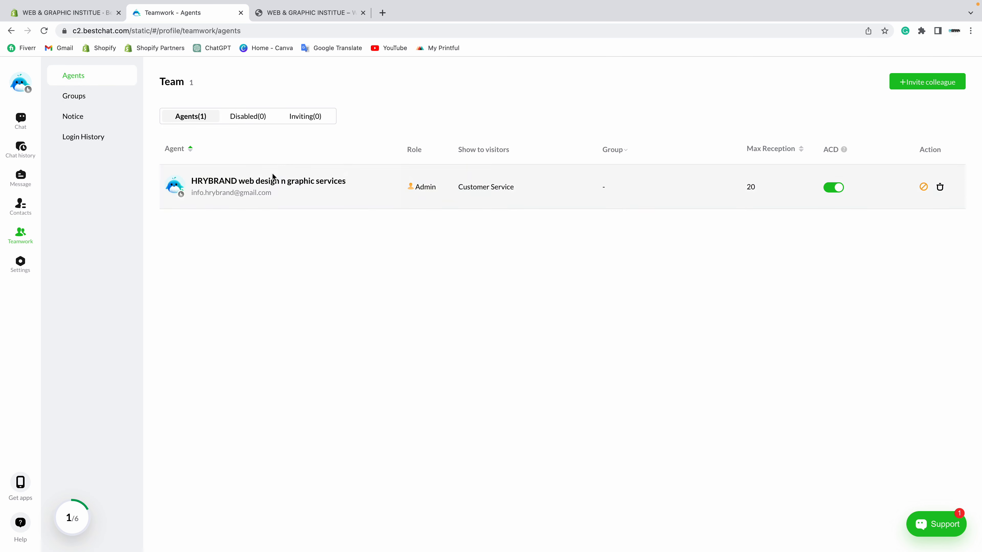
left_click_drag(192, 191, 300, 192)
left_click(300, 192)
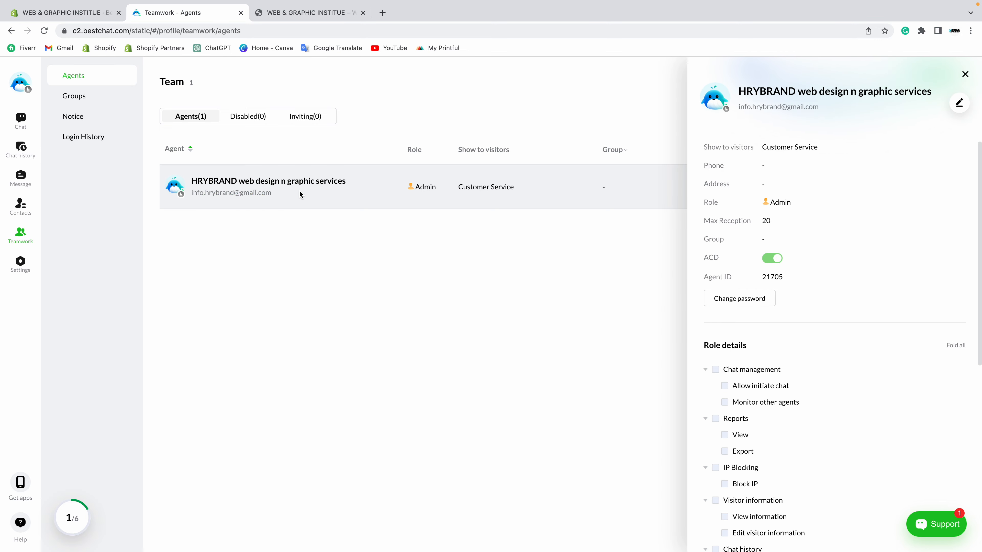
scroll(791, 330, "down", 7)
scroll(756, 193, "up", 4)
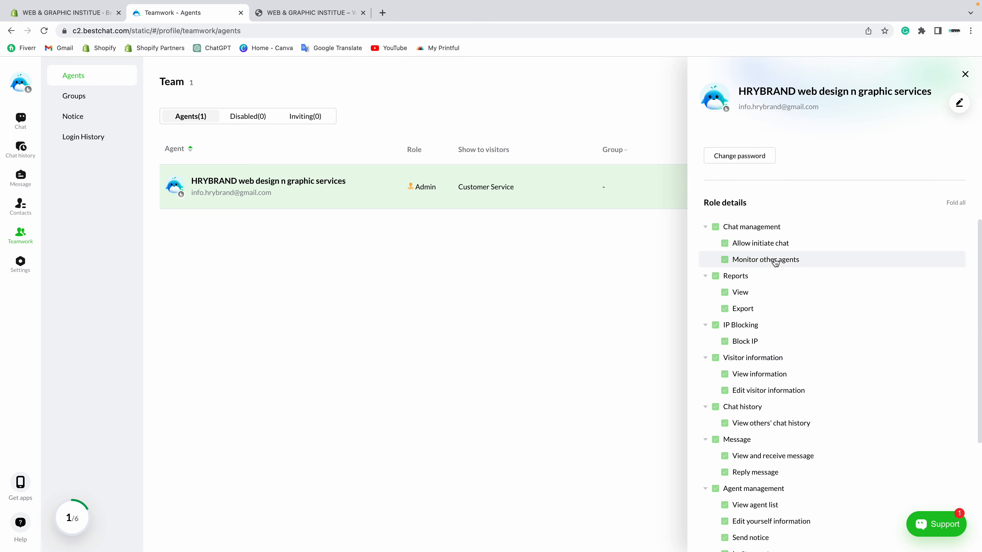
scroll(774, 263, "down", 5)
left_click(965, 74)
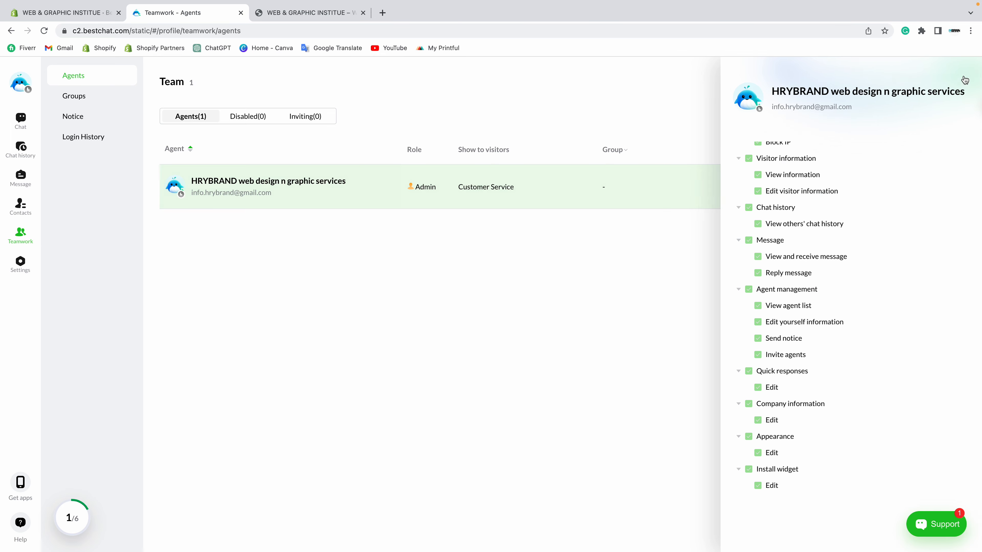
Step: Begin inviting a colleague by e-mail with the Agent role, cancel it, and return to Shopify admin
left_click(940, 84)
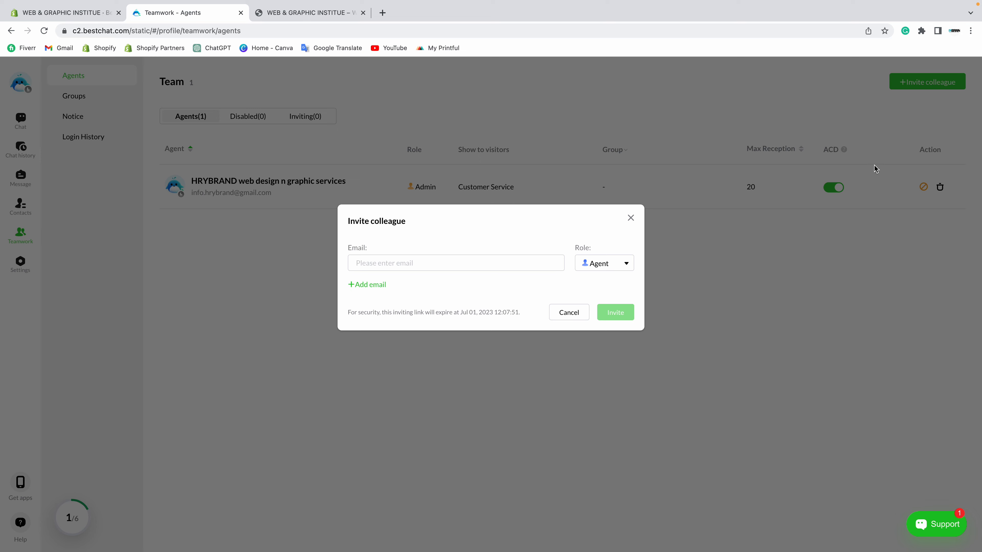
left_click(400, 269)
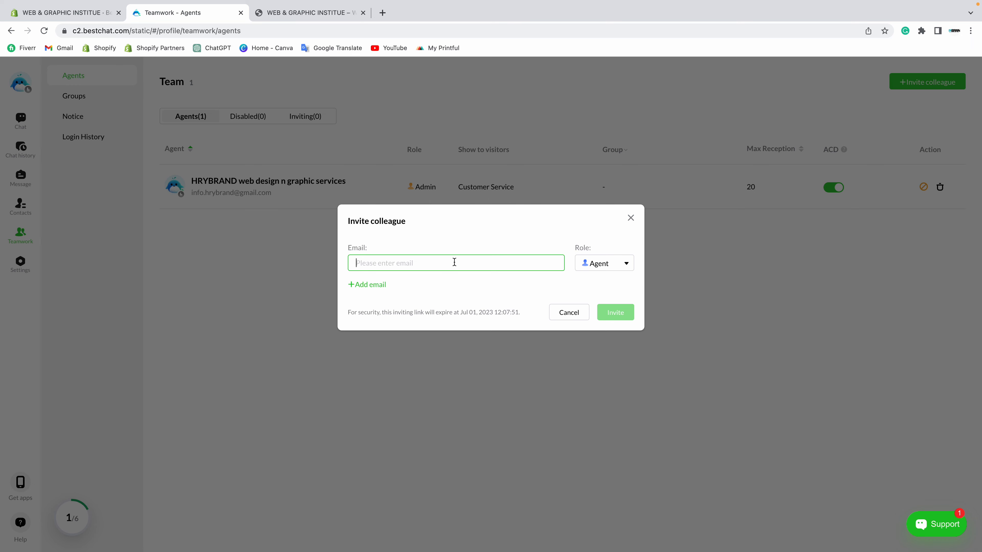
left_click(593, 266)
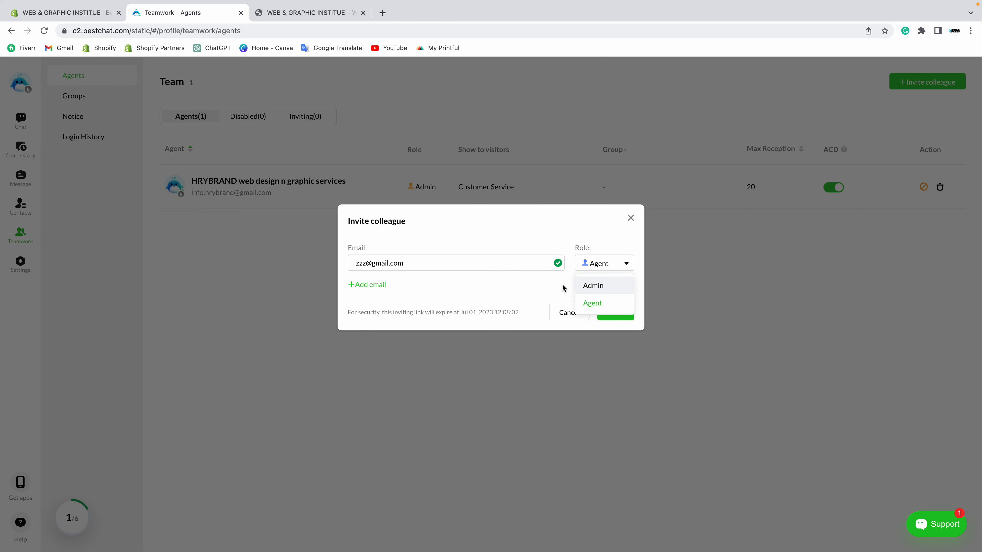
left_click(581, 312)
left_click(576, 311)
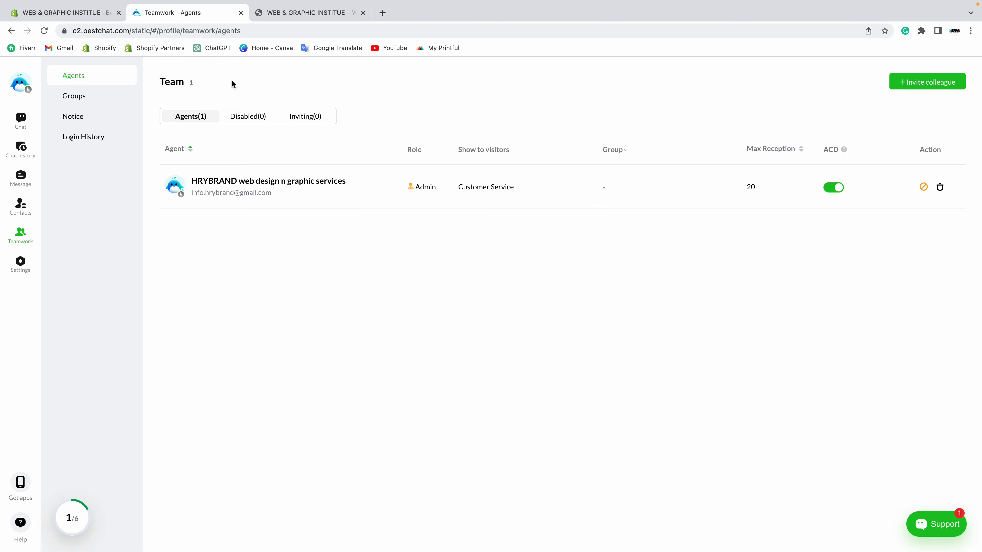
left_click(78, 13)
Step: View Shopify's Users and permissions settings, then return to the BestChat Teamwork tab
left_click(26, 539)
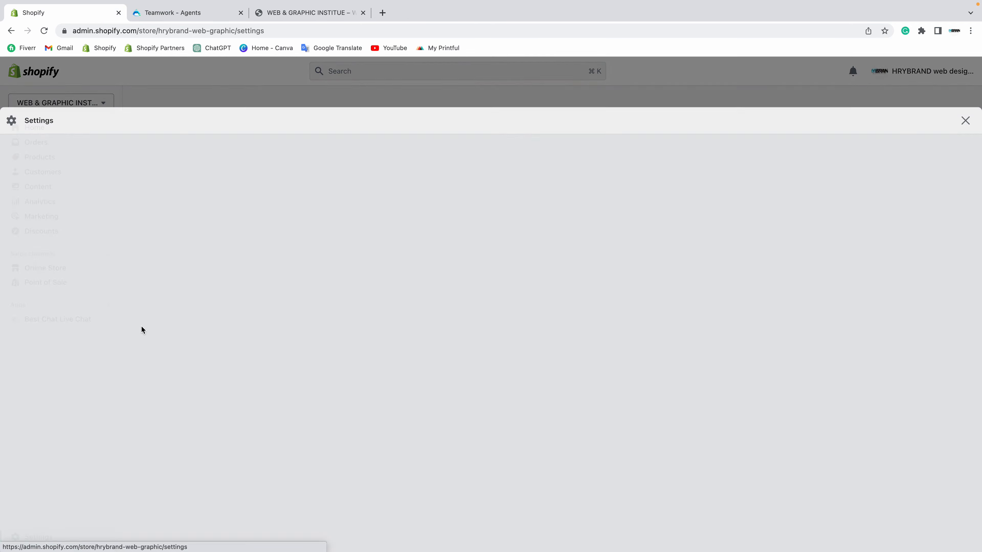
left_click(243, 231)
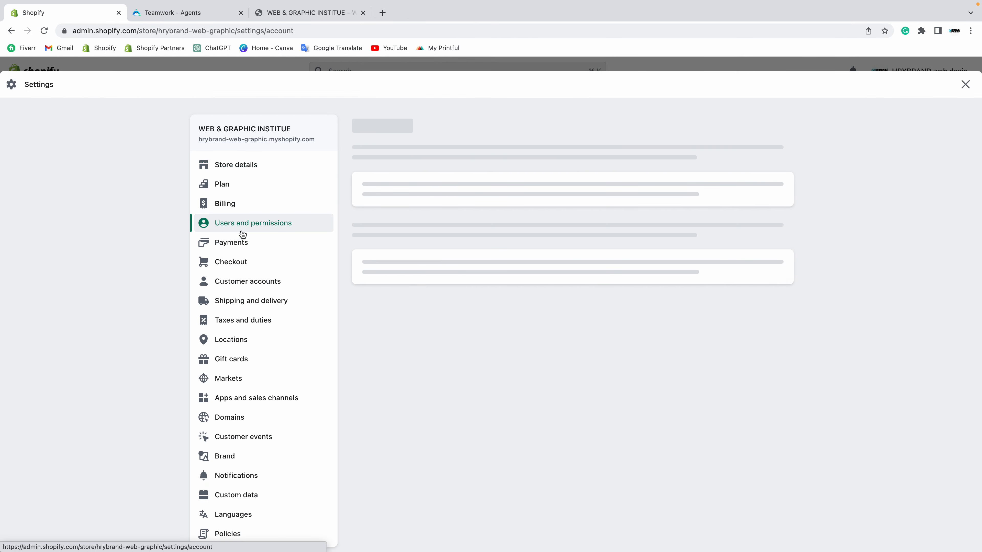
left_click(179, 13)
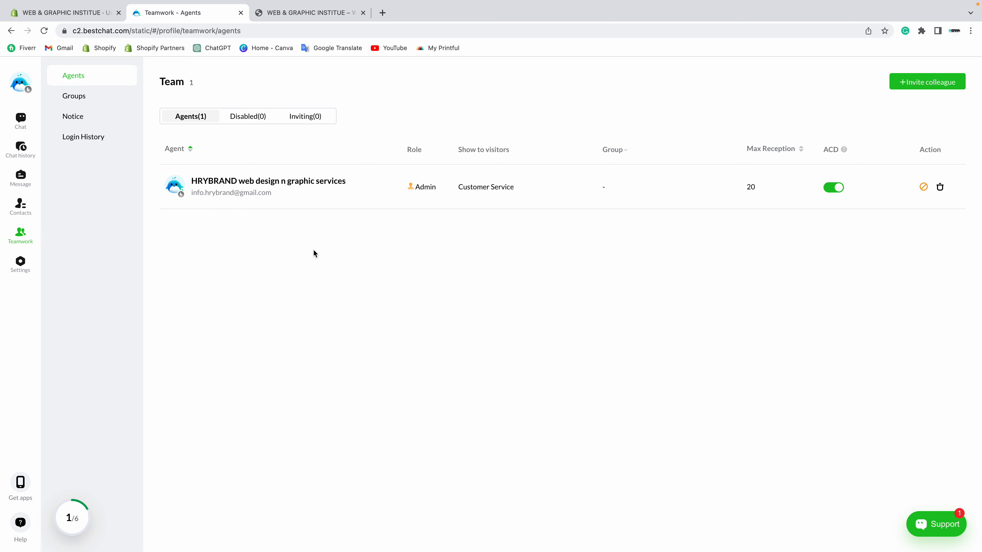
left_click(932, 82)
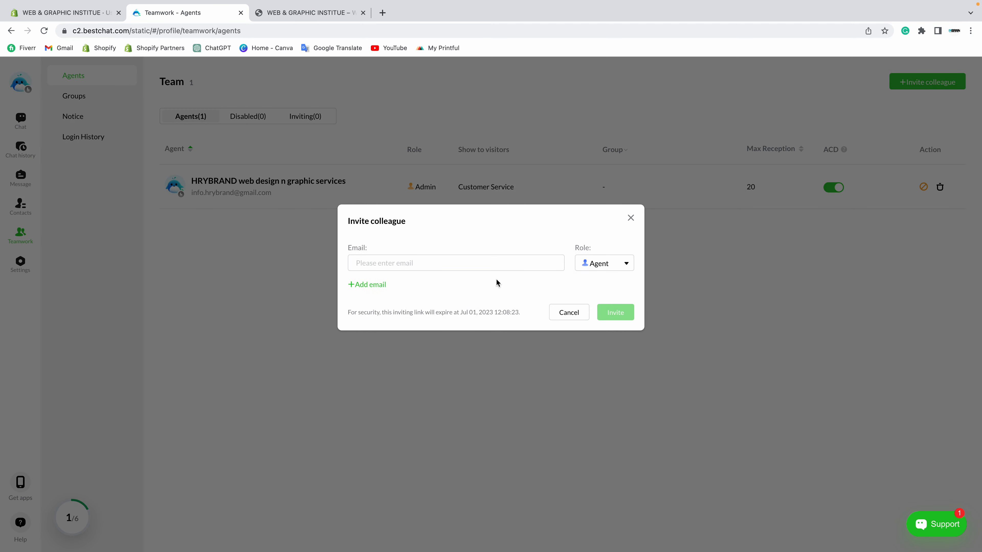
left_click(464, 262)
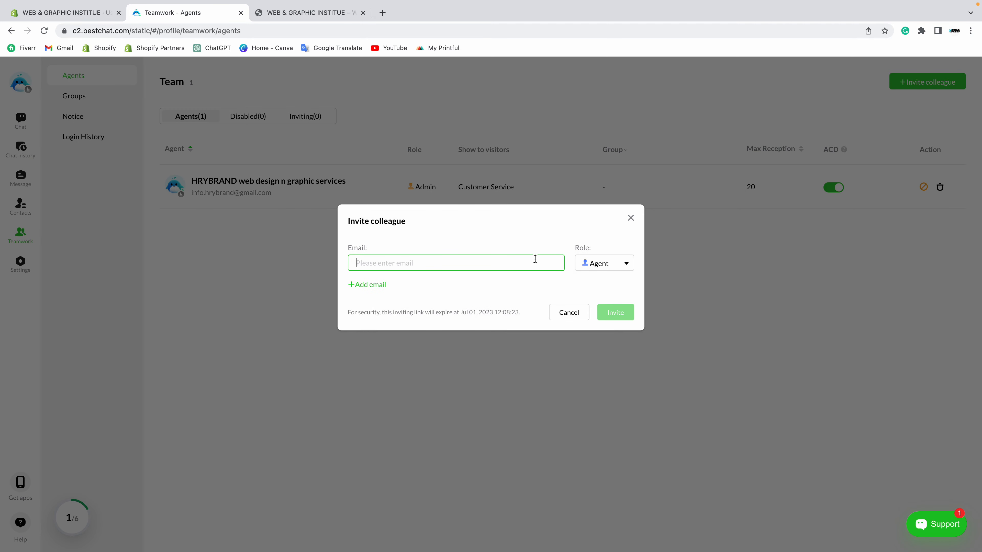
left_click(619, 271)
left_click(598, 302)
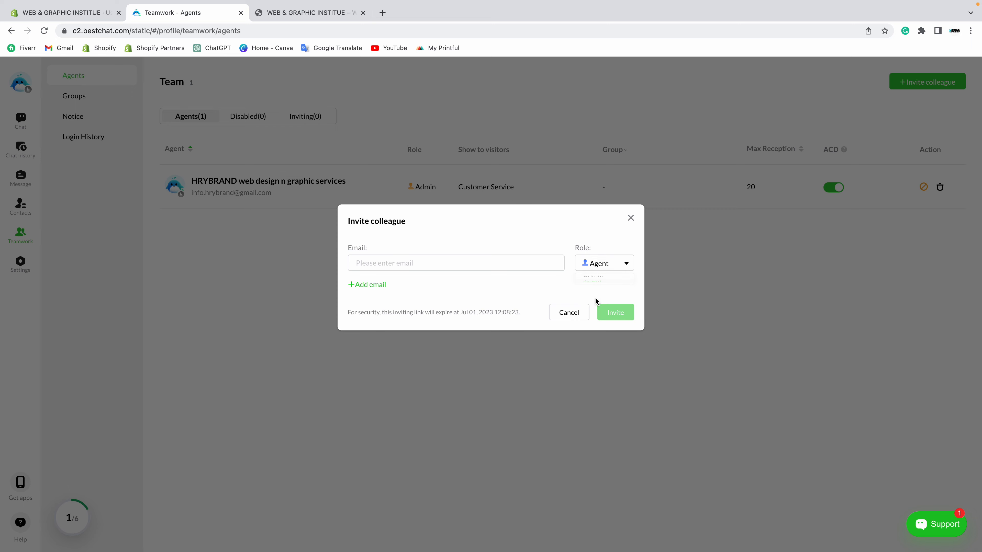
left_click(404, 267)
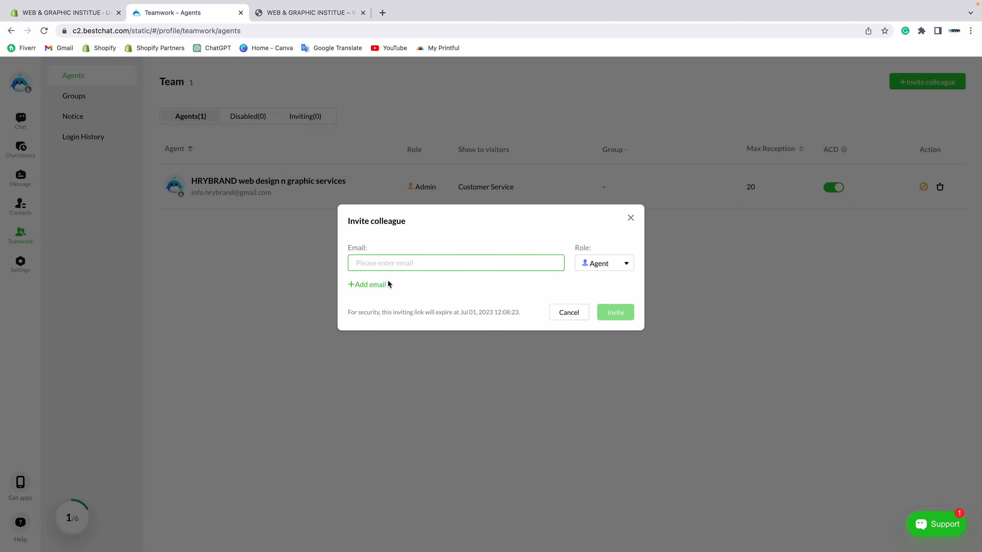
left_click(373, 284)
left_click(369, 307)
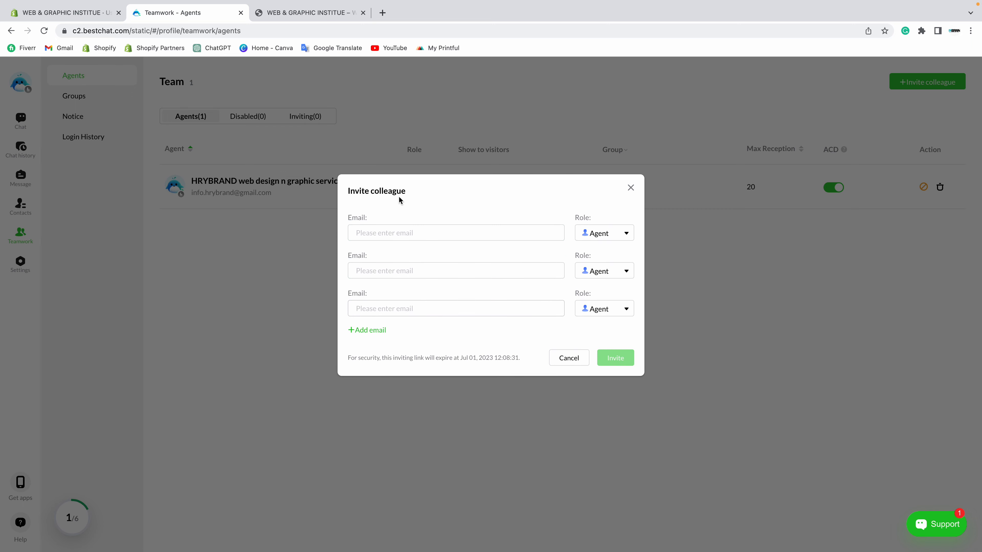
left_click(630, 189)
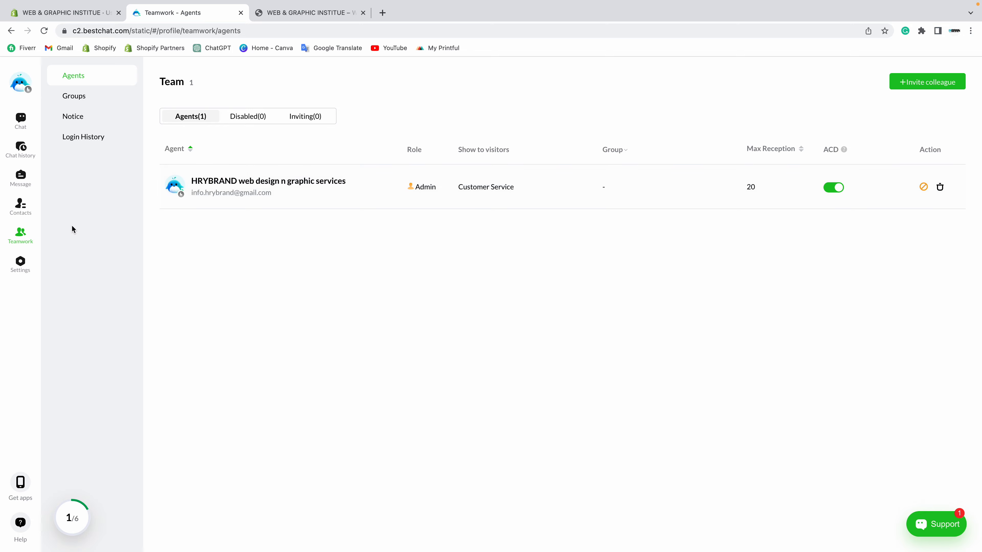
Step: Step through Install Widget, Channels and Visitor Route to the Appearance settings showing 'Chat With US'
left_click(22, 270)
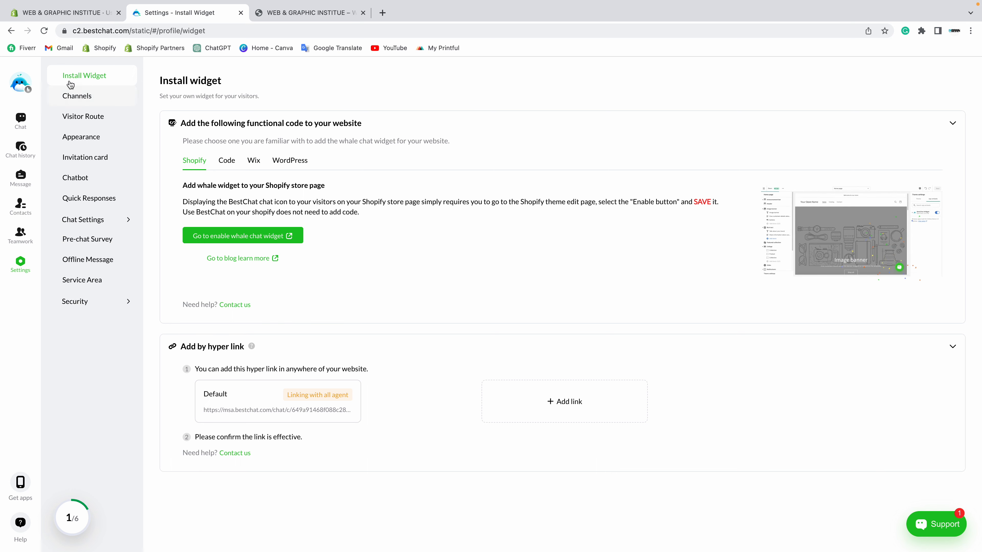
left_click(79, 99)
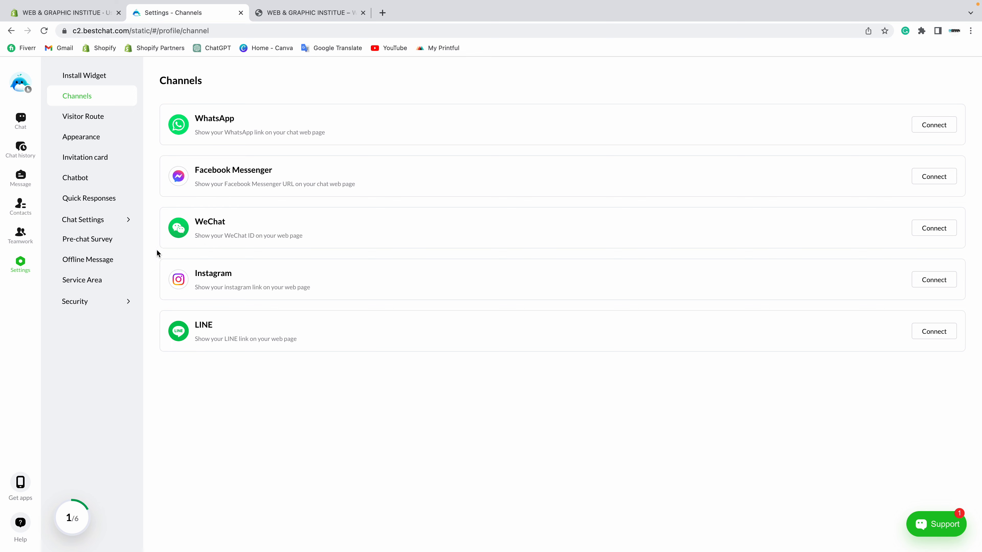
left_click(89, 124)
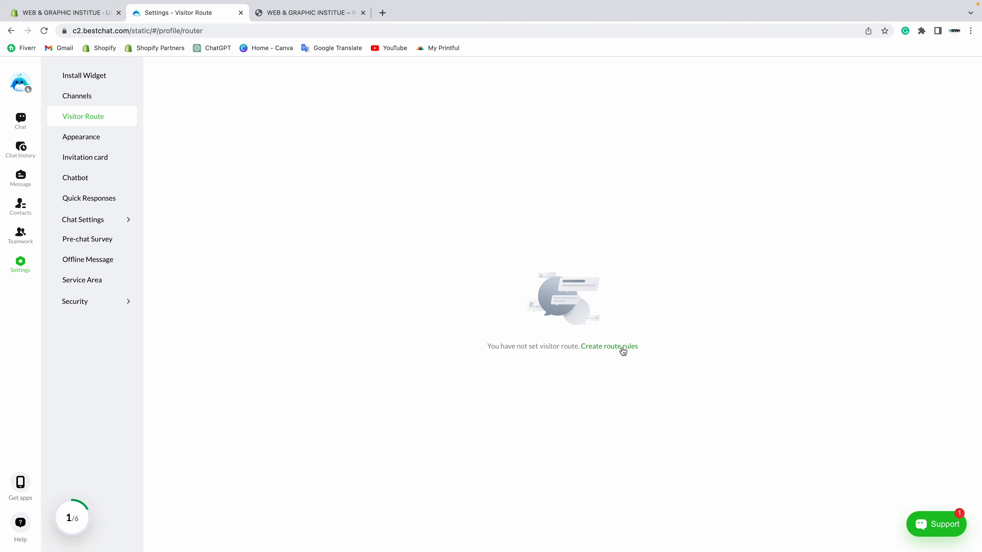
left_click(90, 141)
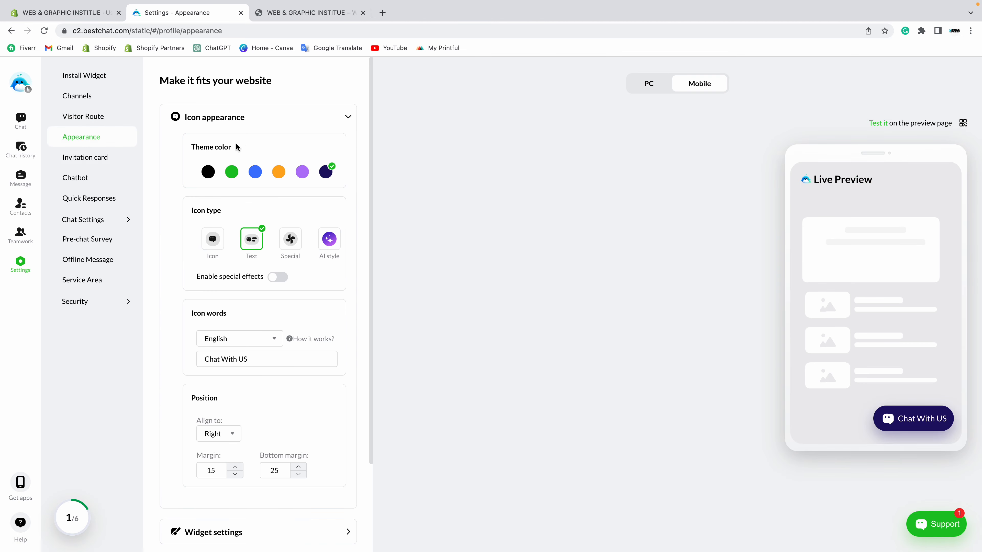
Step: Enable the invitation card and review its description and Invite words heading
left_click(77, 160)
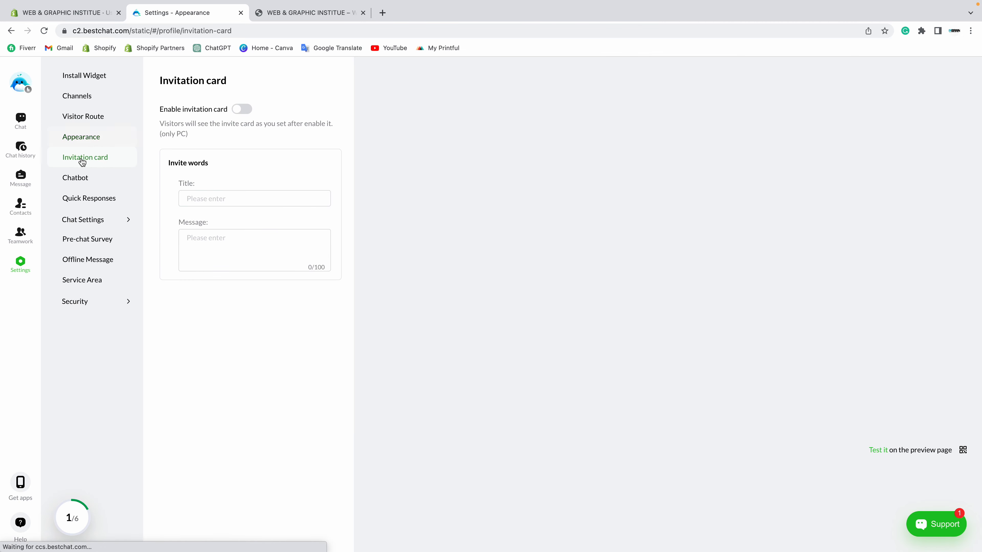
left_click(242, 112)
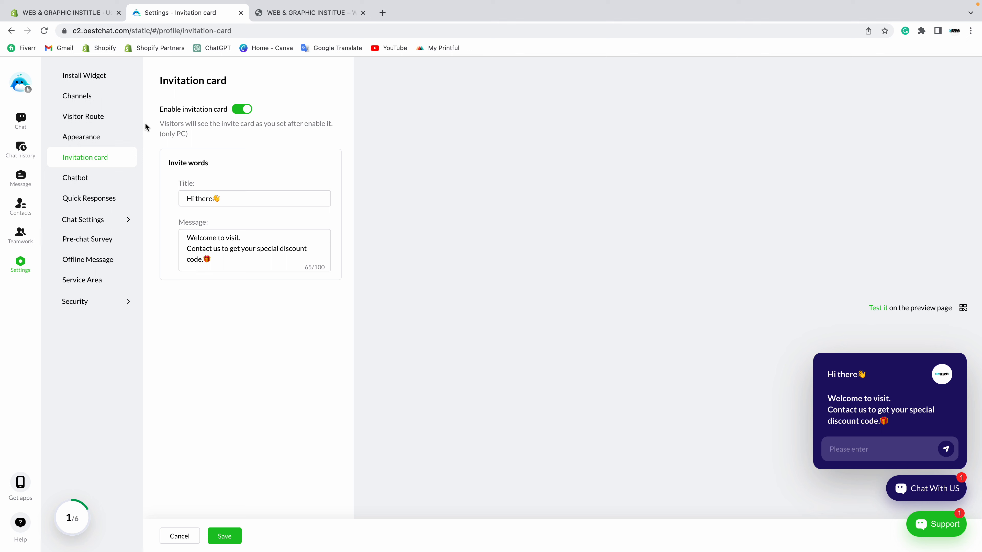
left_click_drag(160, 125, 211, 142)
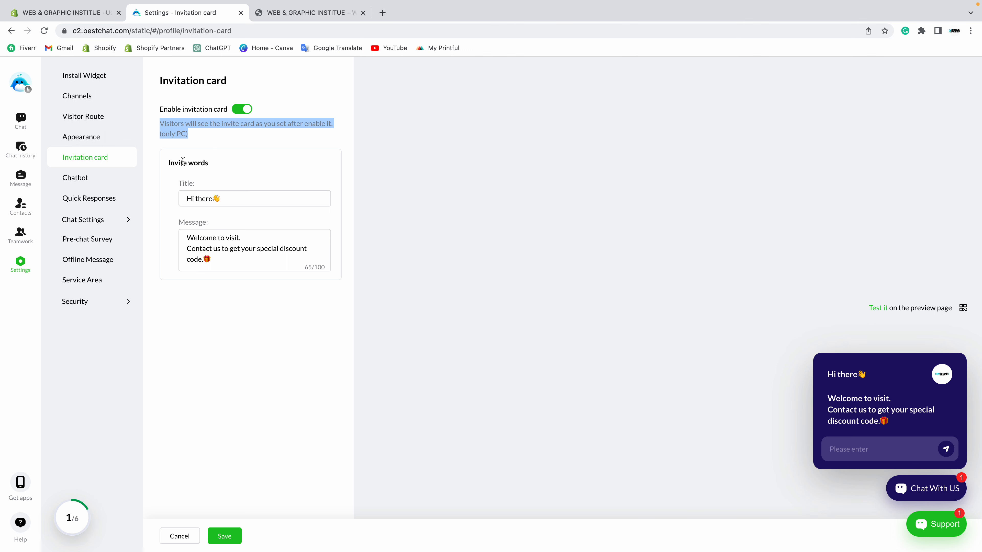
left_click(172, 162)
left_click_drag(169, 163, 249, 161)
left_click(250, 161)
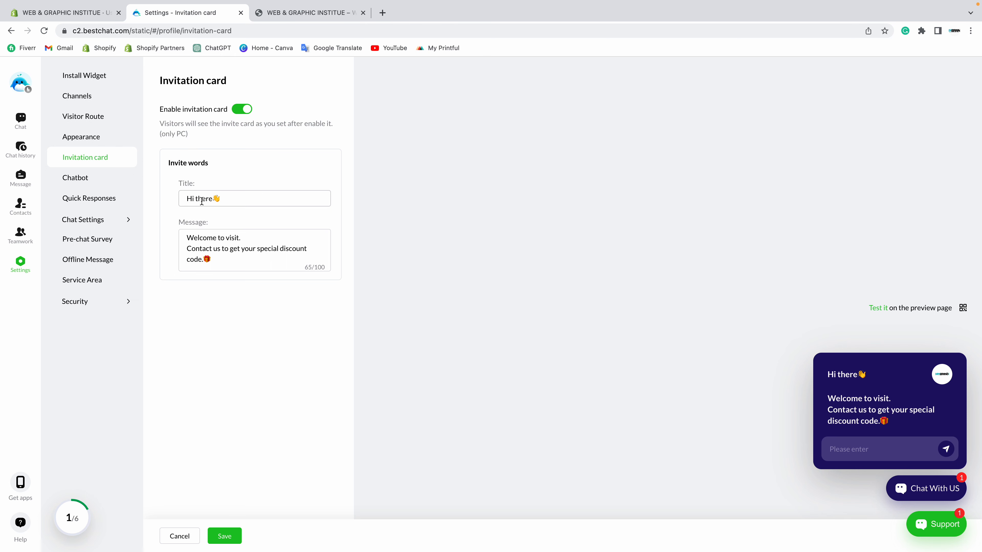
Step: Save the 'Hi there' discount-code invitation message and bring up the store homepage
left_click_drag(185, 237, 246, 269)
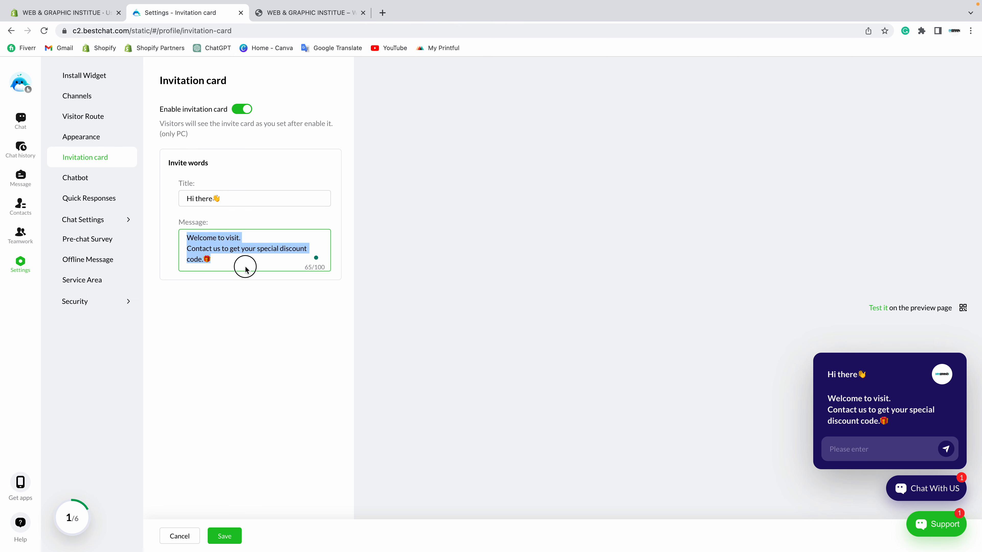
left_click(245, 275)
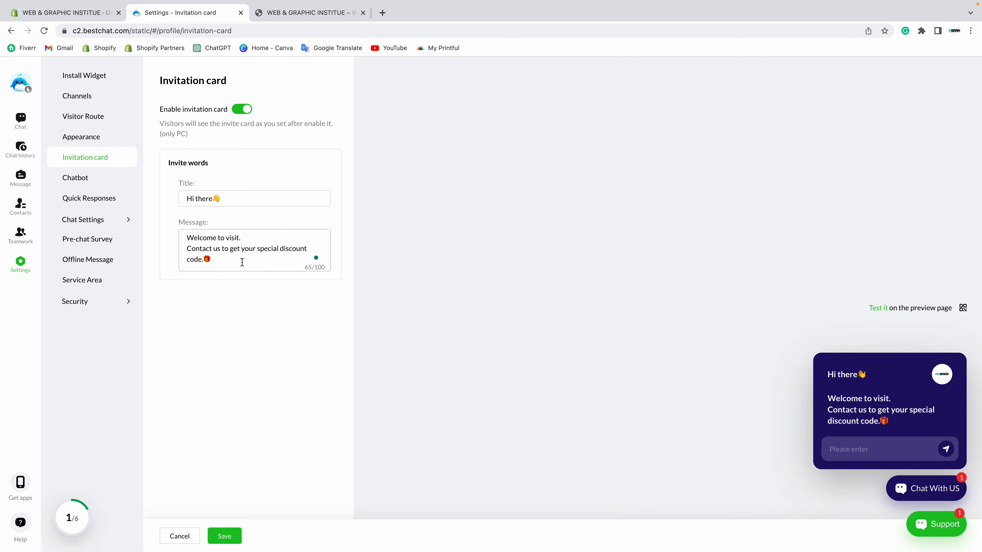
left_click(222, 257)
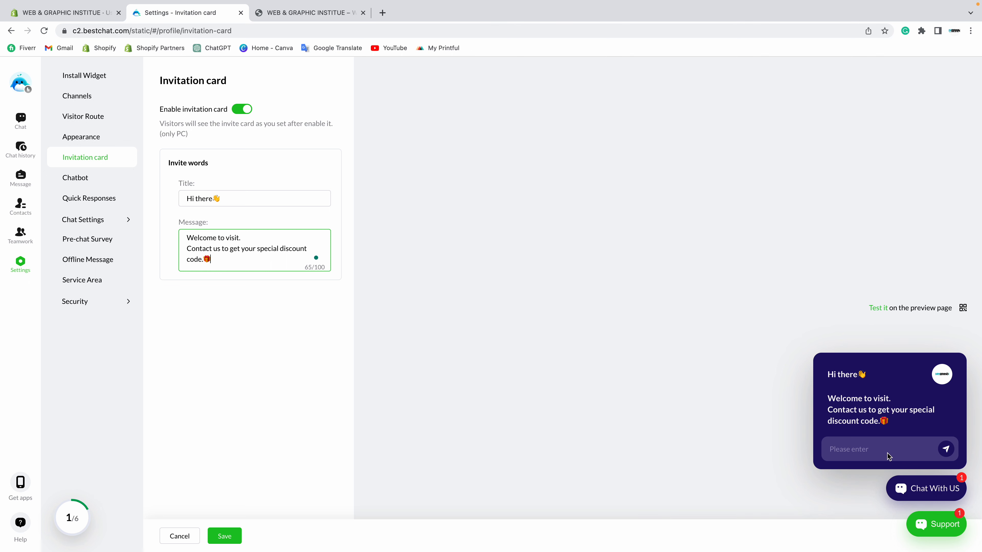
left_click(222, 536)
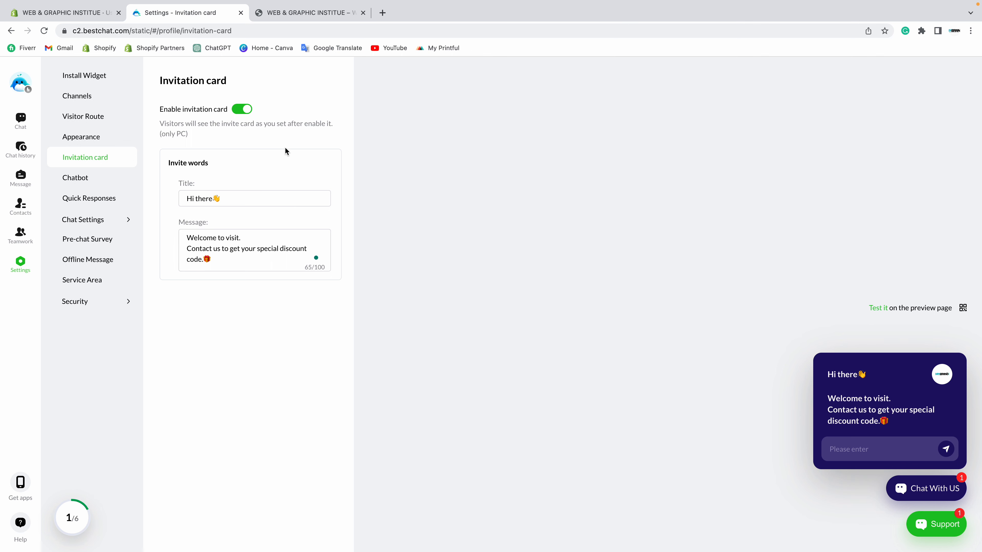
left_click(298, 12)
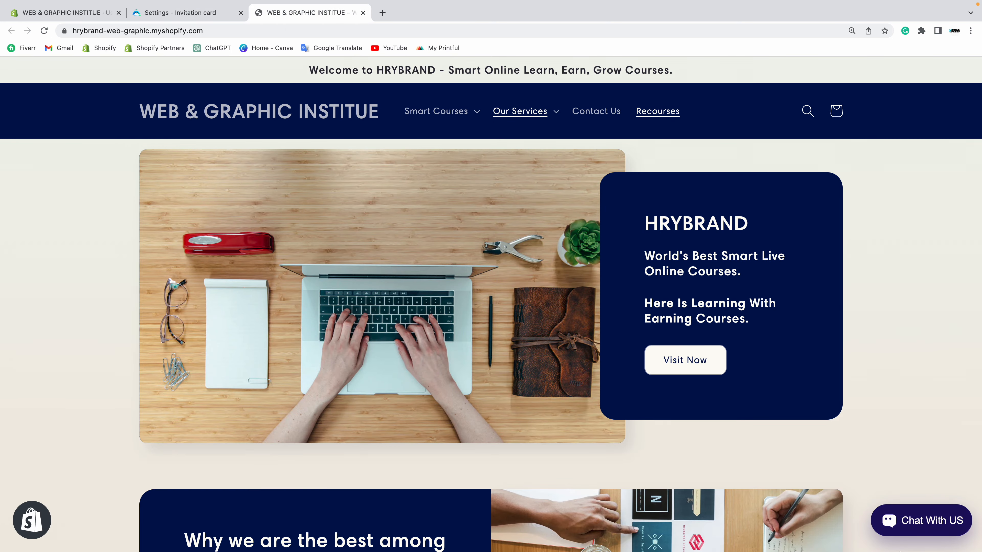
Step: Send a test e-mail address in the store's Customer Service chat, then return to the invitation card settings
left_click(921, 526)
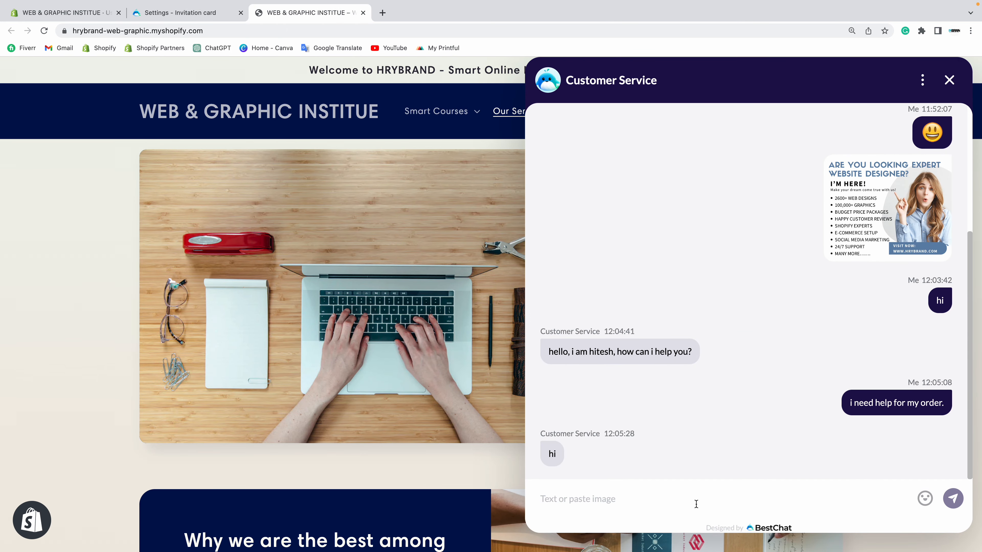
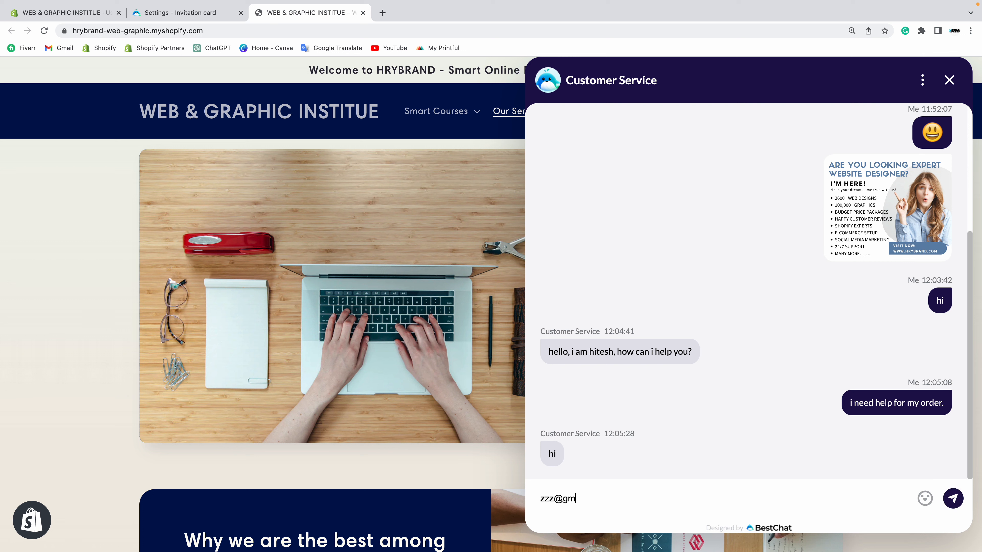
key("Return")
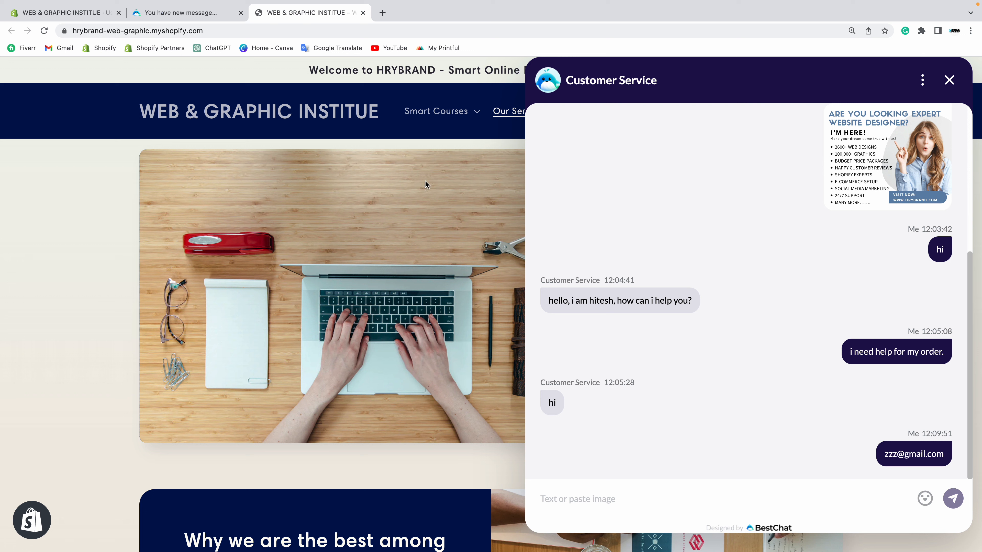
left_click(186, 13)
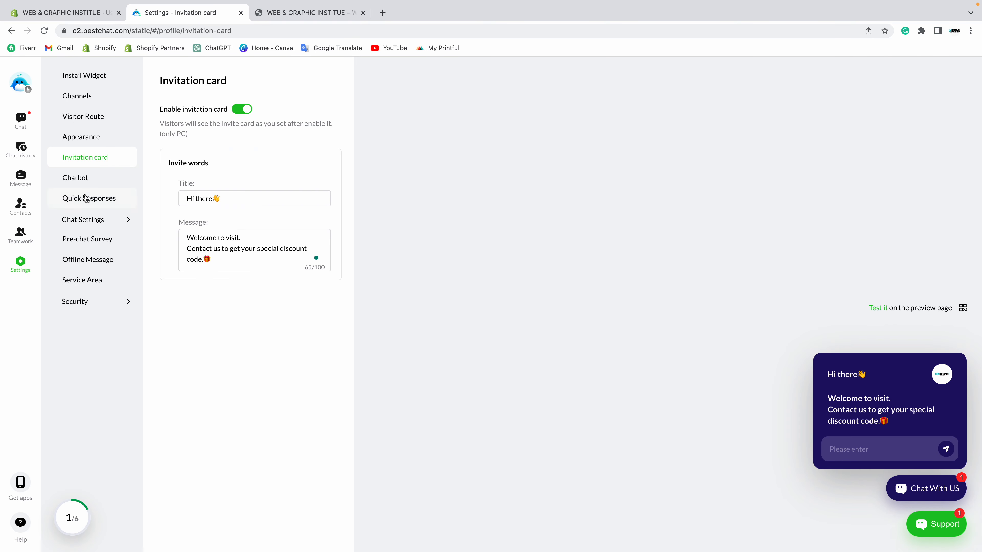
Step: Import the preset Q&As (Any promotions?, Return Policy, Order Status, Shipping Policy) and enable the chatbot
left_click(74, 183)
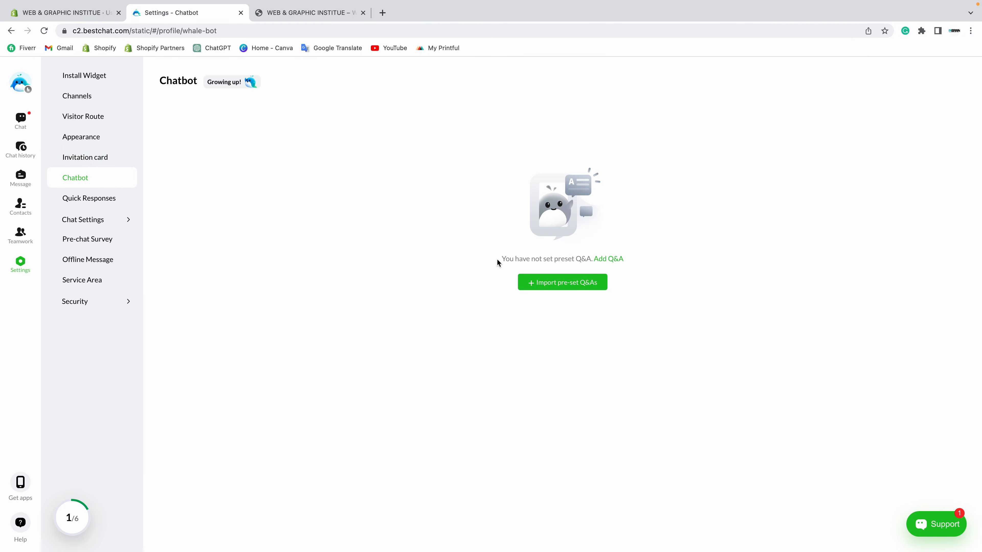
left_click_drag(501, 260, 576, 257)
left_click(523, 273)
left_click(552, 284)
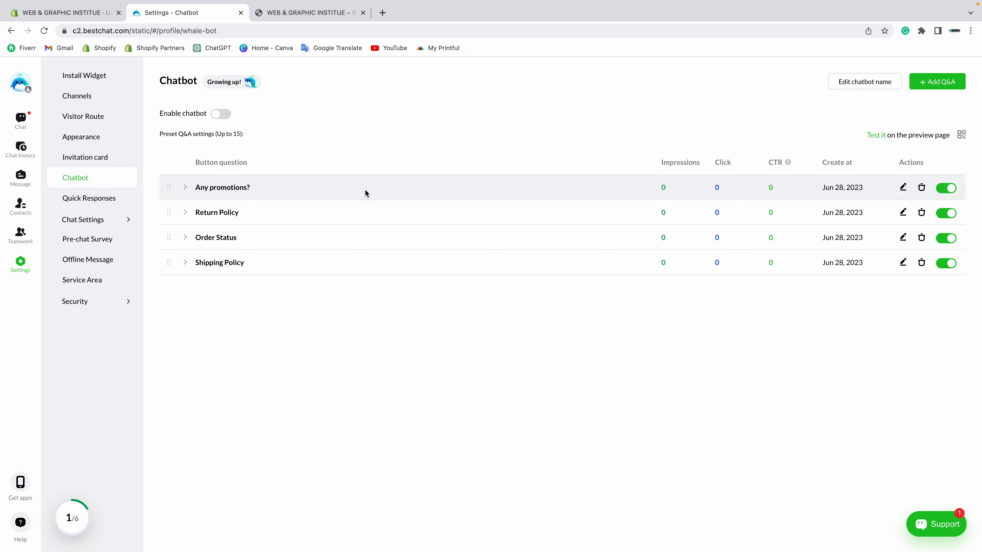
left_click(186, 189)
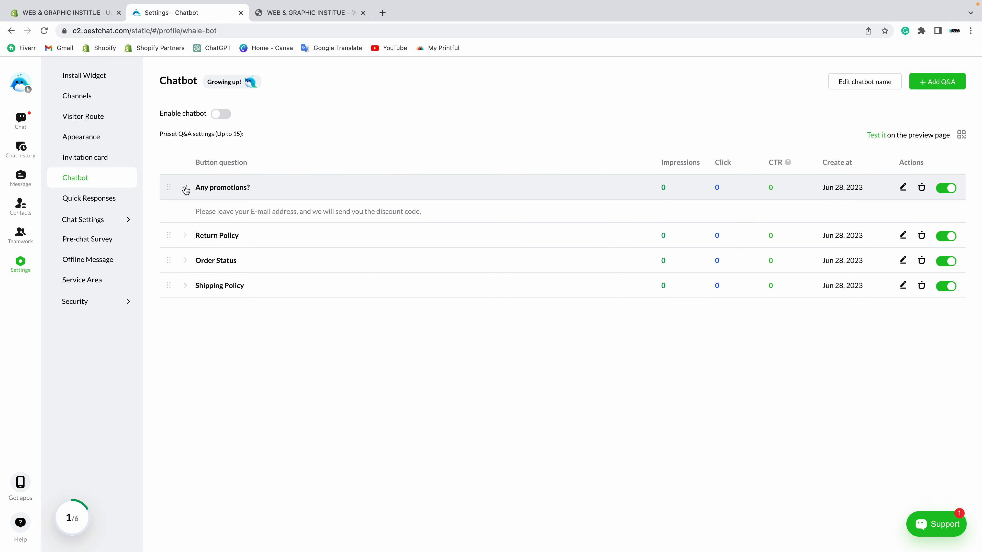
left_click(228, 114)
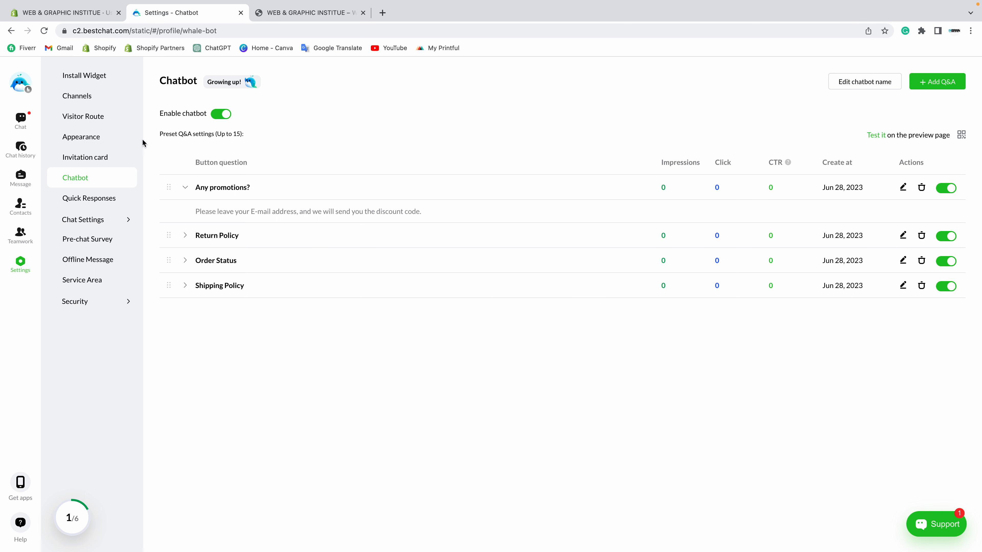
left_click_drag(251, 134, 151, 133)
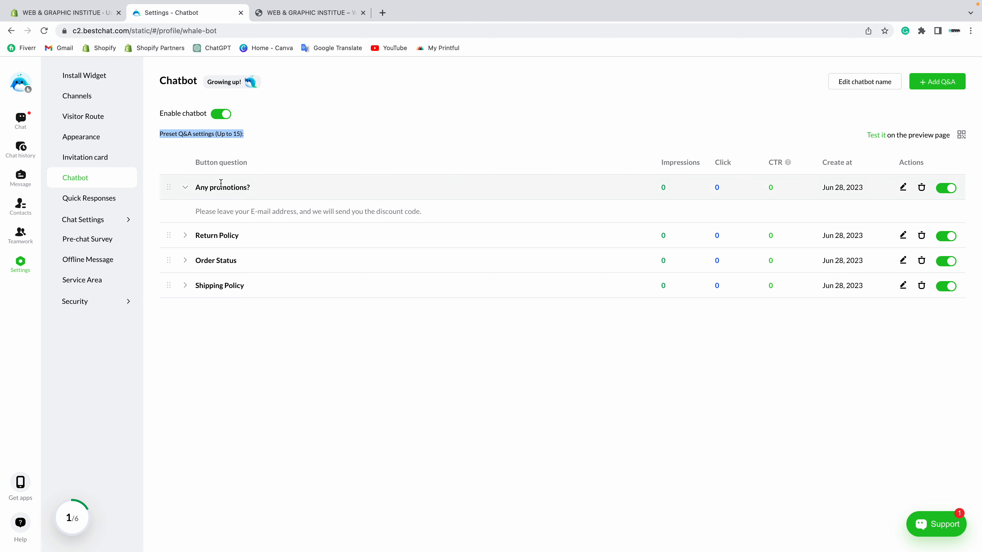
Step: Edit the Any promotions? Q&A, keep it as a chat-message answer, and save it
left_click_drag(198, 213, 580, 213)
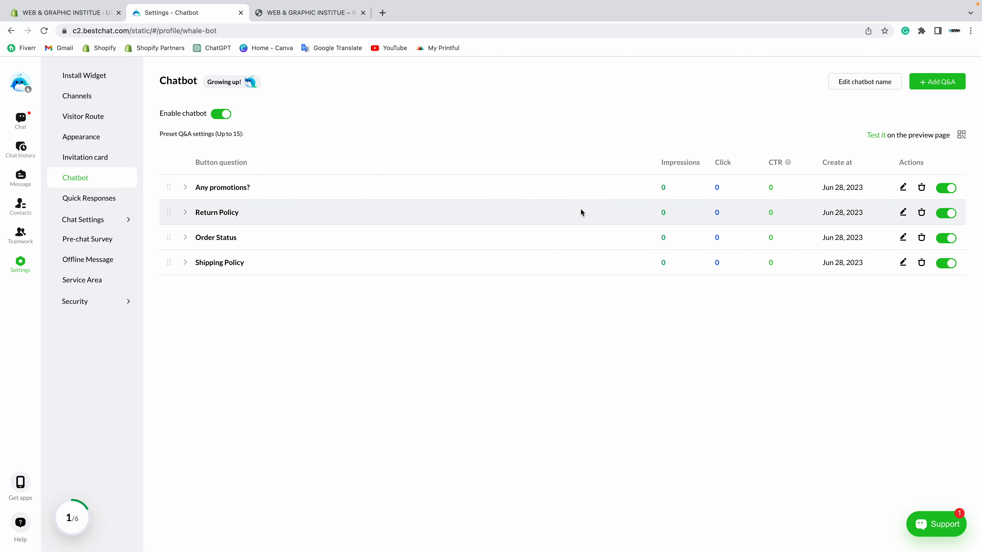
left_click(903, 188)
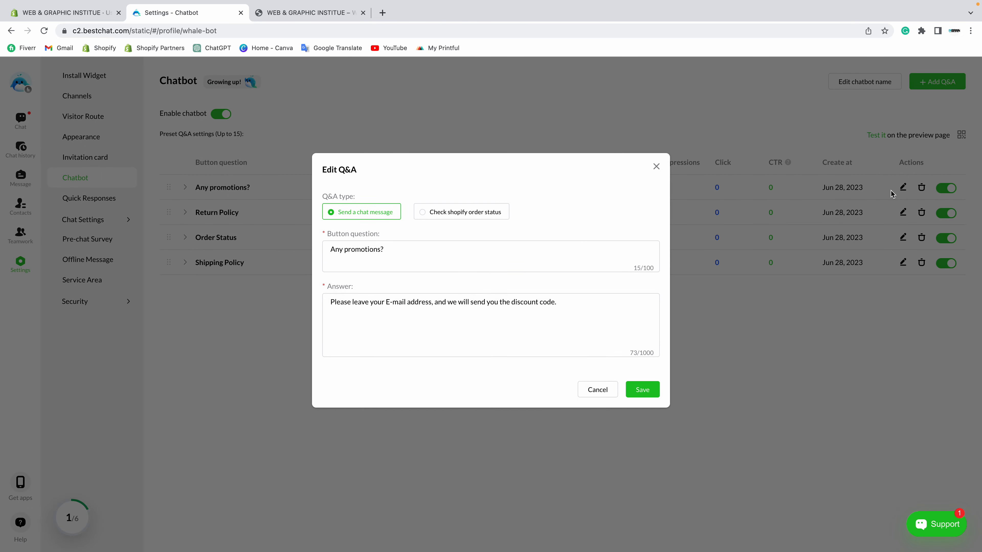
left_click(378, 258)
left_click_drag(561, 306, 311, 292)
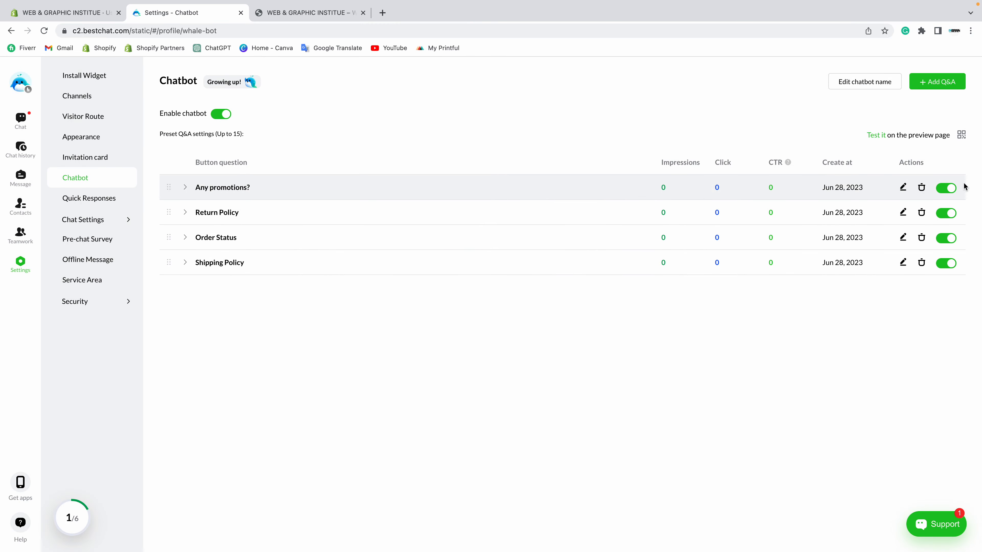
left_click(903, 188)
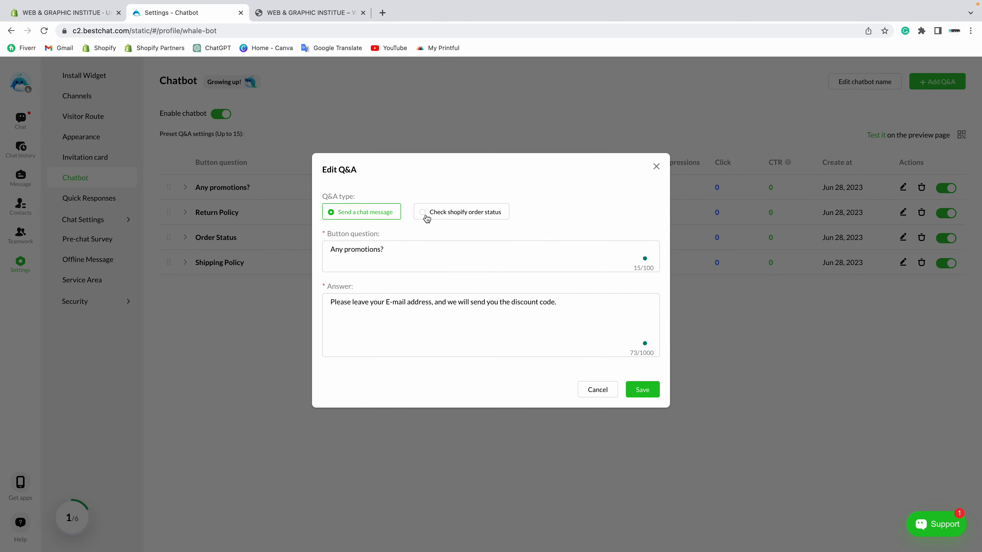
left_click(446, 215)
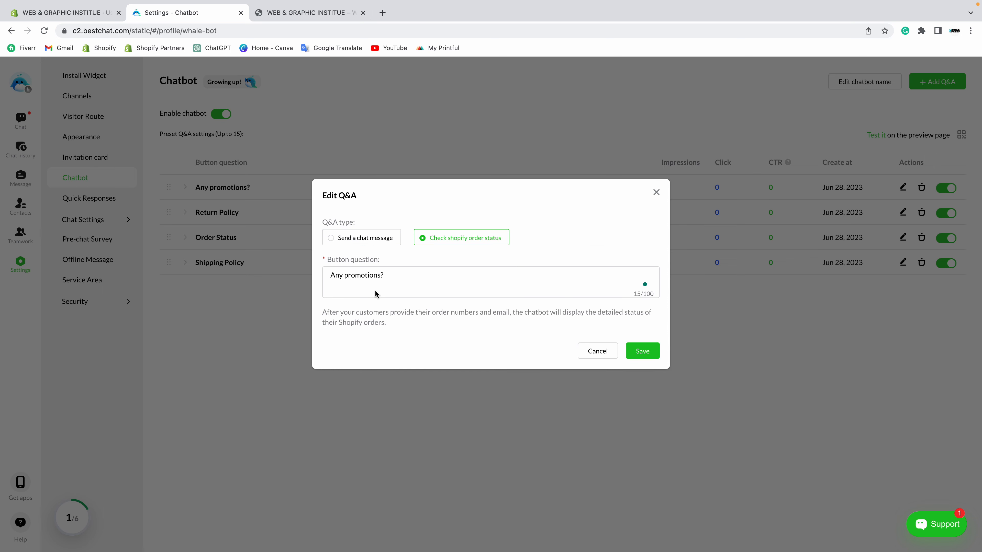
left_click(362, 237)
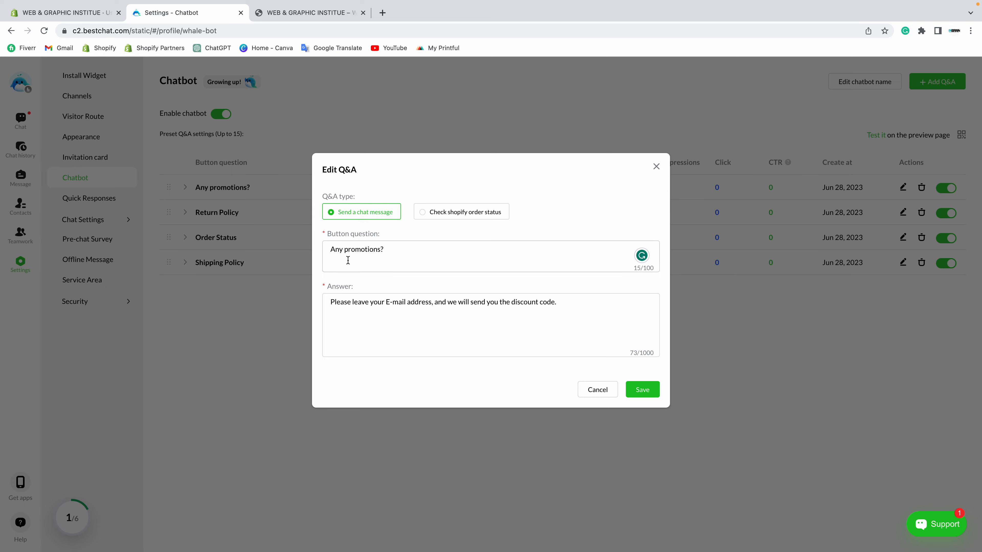
left_click(640, 389)
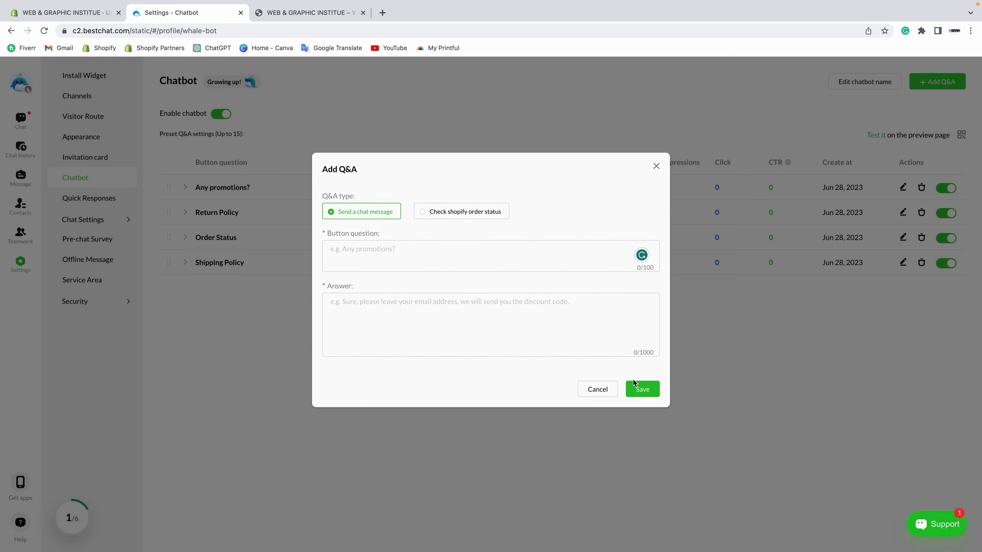
Step: Expand the Return Policy, Order Status and Shipping Policy Q&As to review their answers
left_click(188, 213)
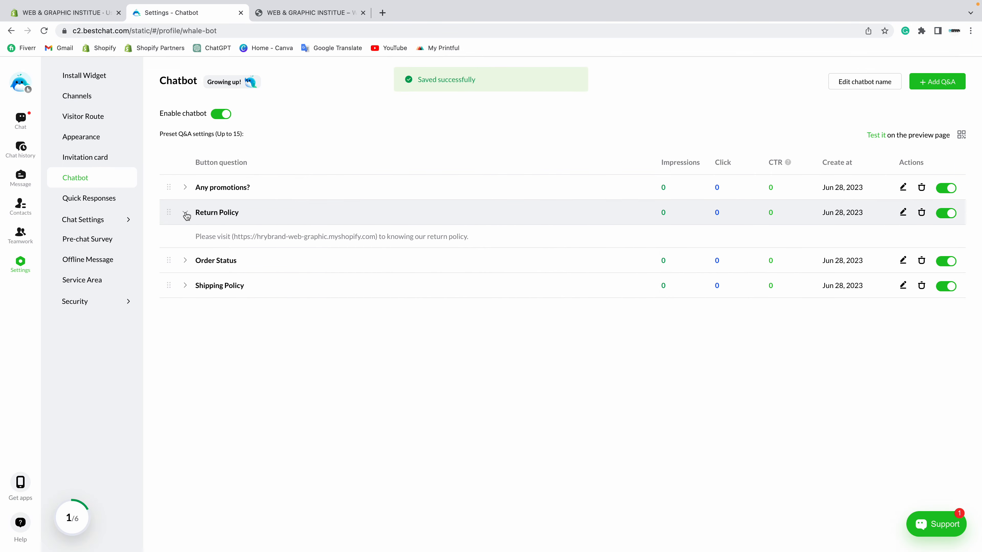
left_click(187, 212)
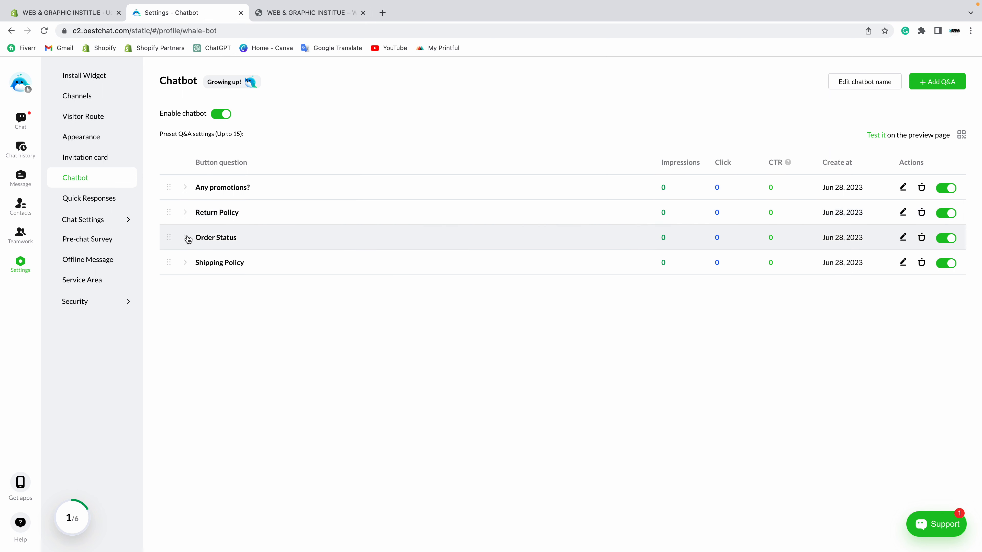
left_click(187, 238)
left_click(186, 276)
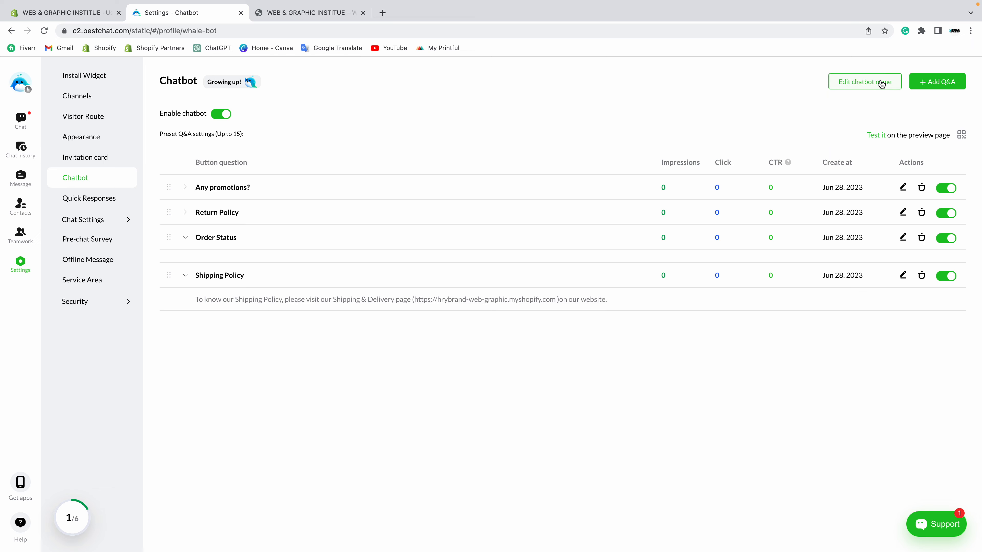
Step: Rename the chatbot to 'Contant US', save it, and bring up the Quick Responses list
left_click(859, 84)
left_click(441, 268)
left_click_drag(440, 267, 394, 266)
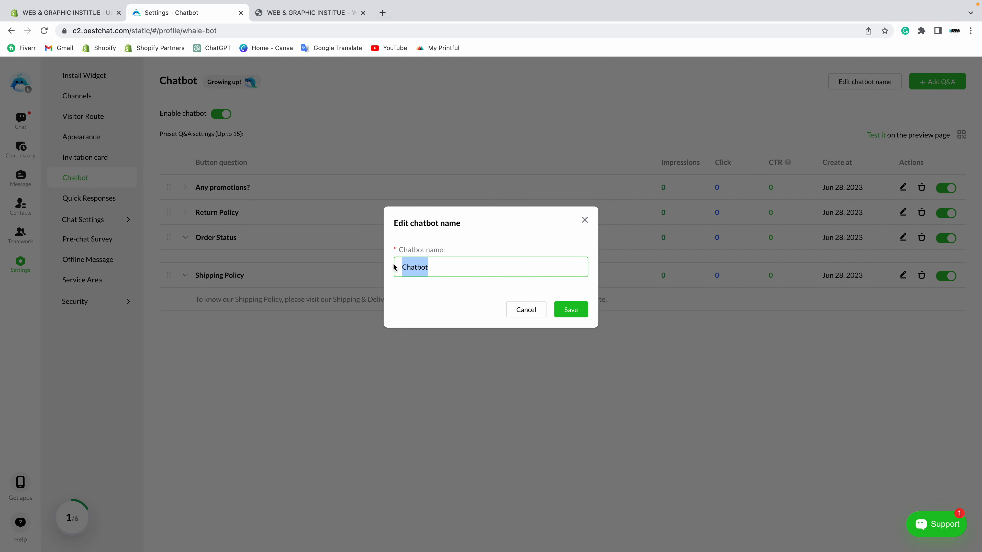
type("Contant US")
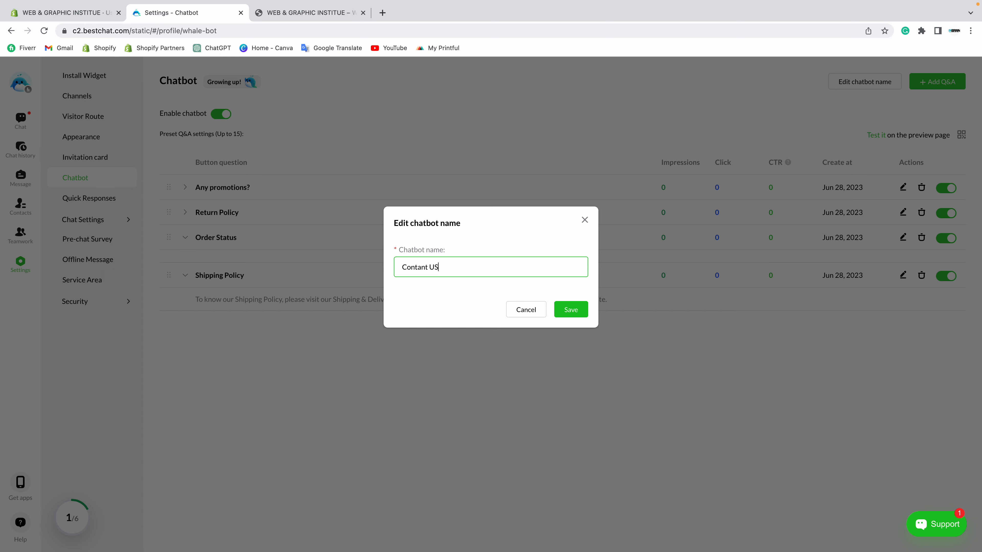
left_click(570, 310)
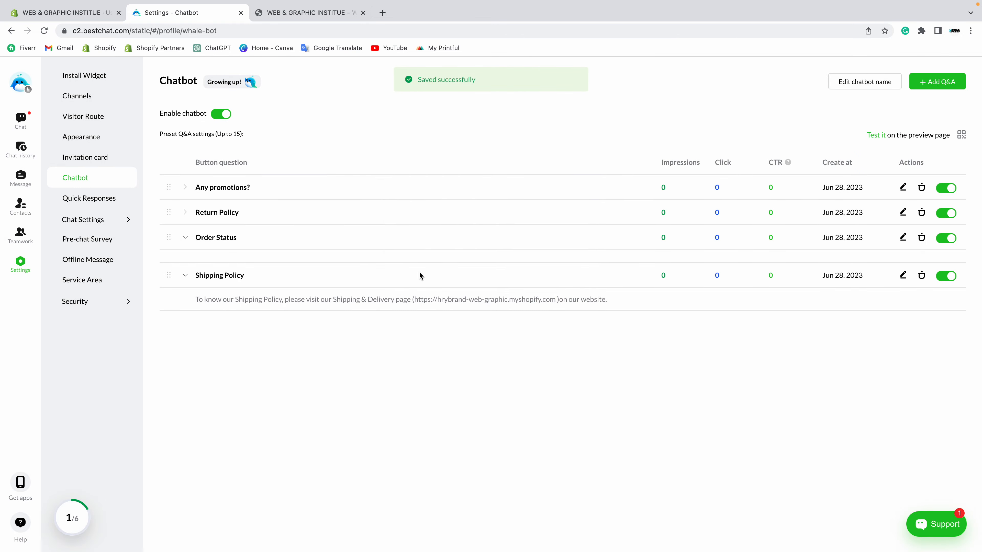
left_click(103, 201)
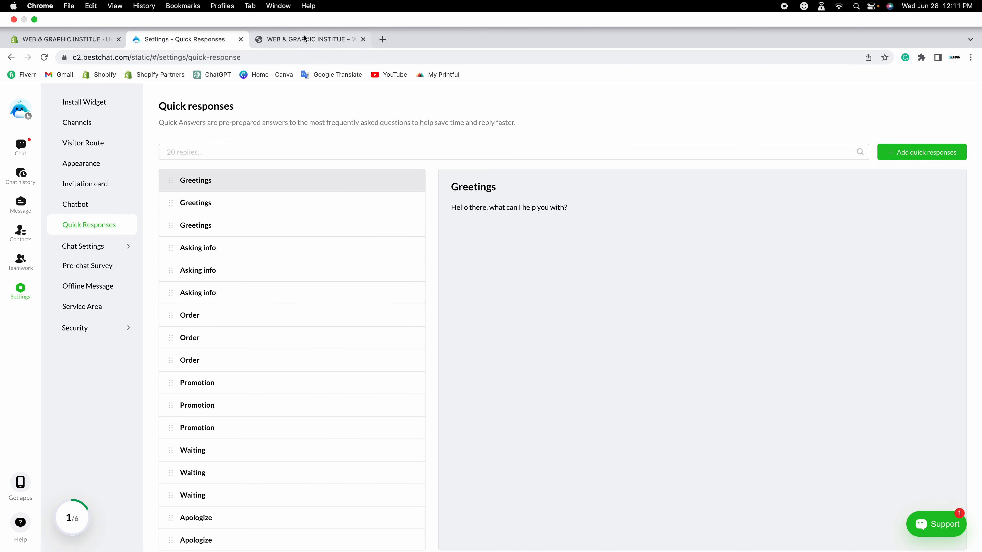
left_click(307, 37)
right_click(2, 203)
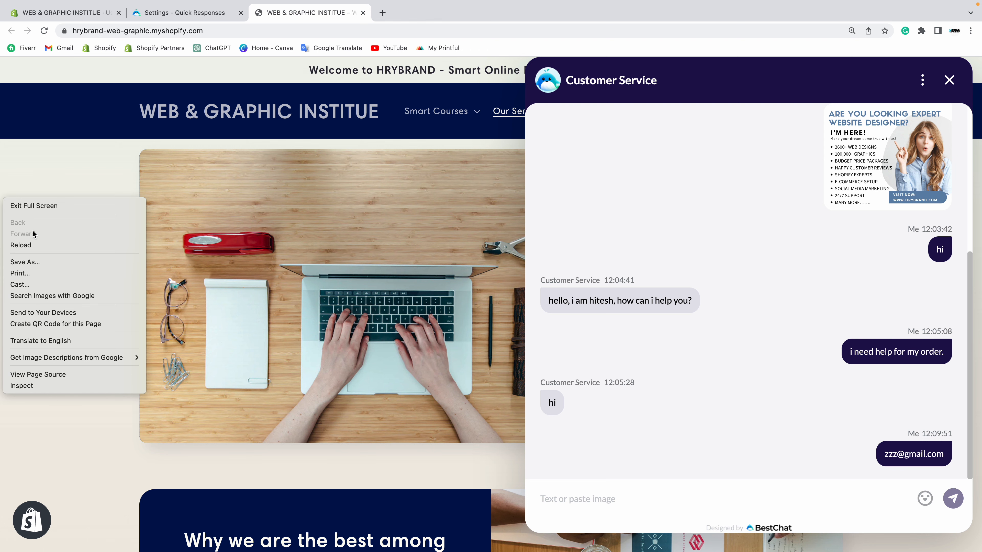
left_click(31, 244)
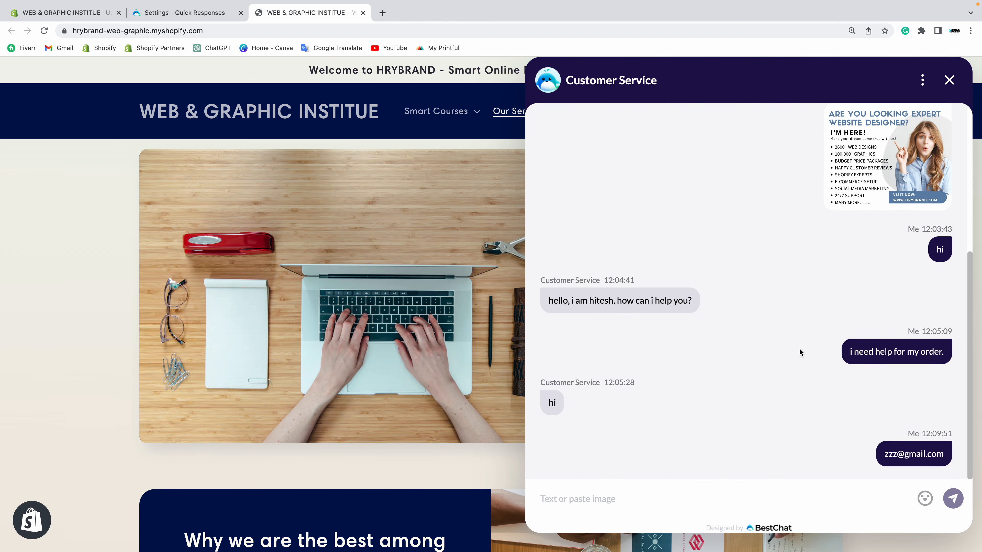
scroll(737, 346, "up", 6)
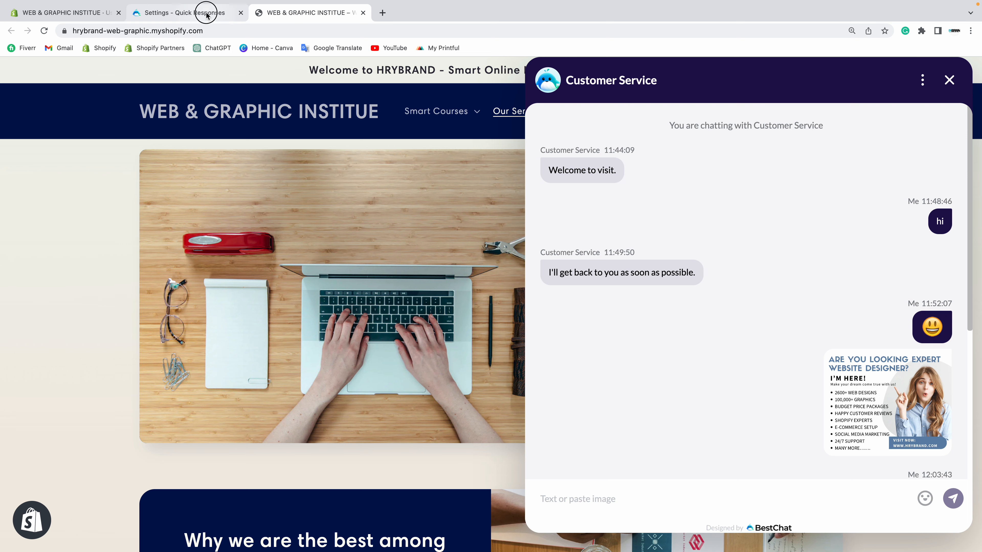
left_click(186, 12)
left_click_drag(468, 181, 632, 175)
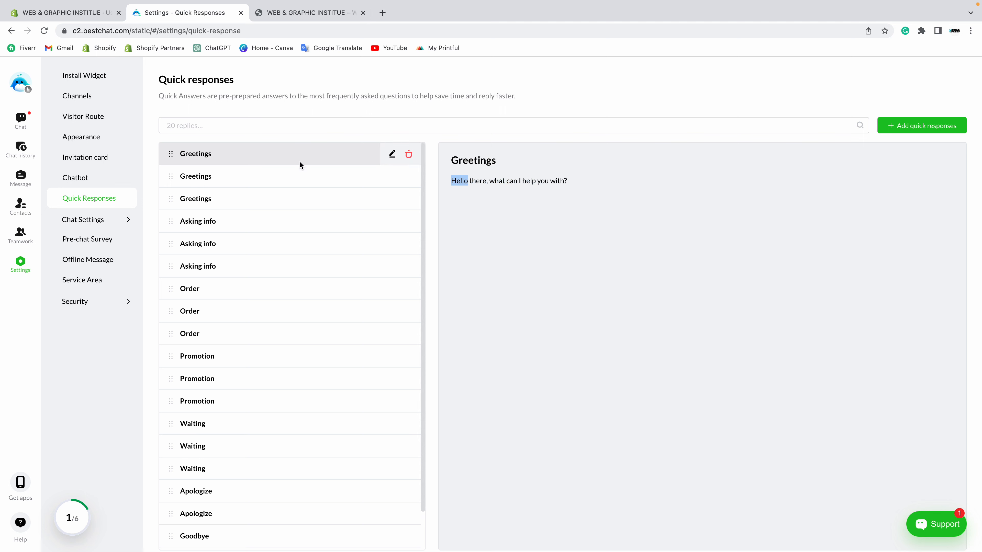
Step: Show the second Goodbye quick response text and expand the Chat Settings sidebar group
scroll(280, 220, "down", 2)
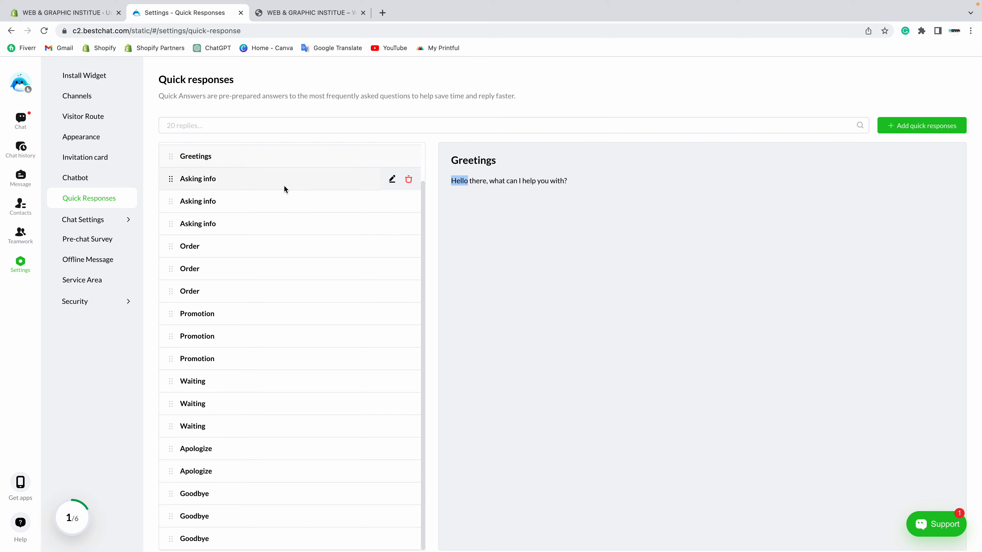
left_click(207, 516)
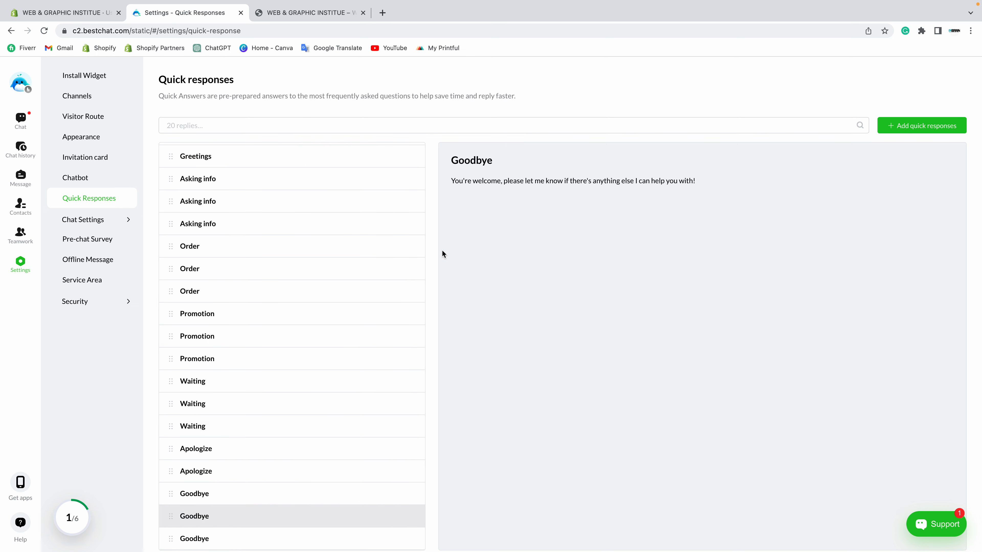
left_click_drag(457, 177, 709, 189)
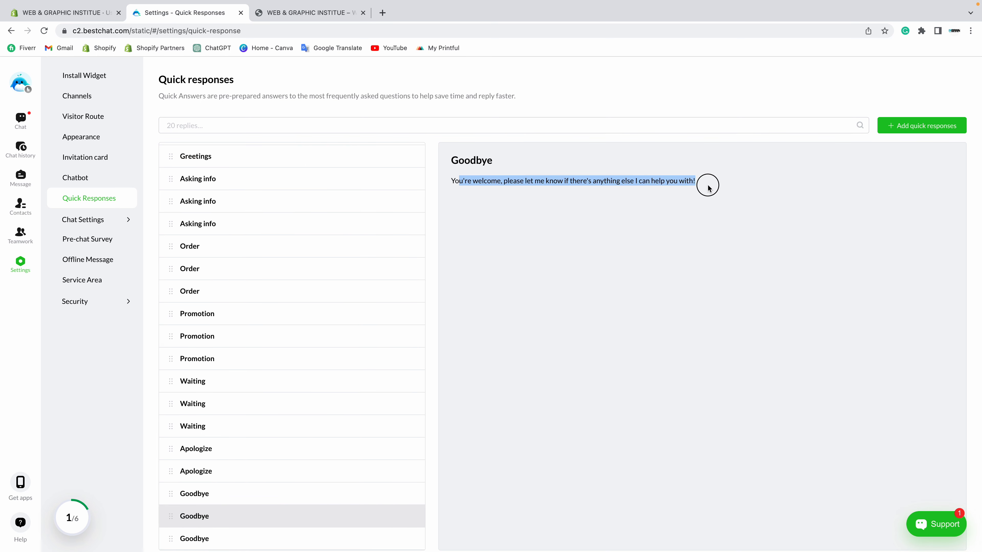
left_click(708, 189)
left_click(90, 221)
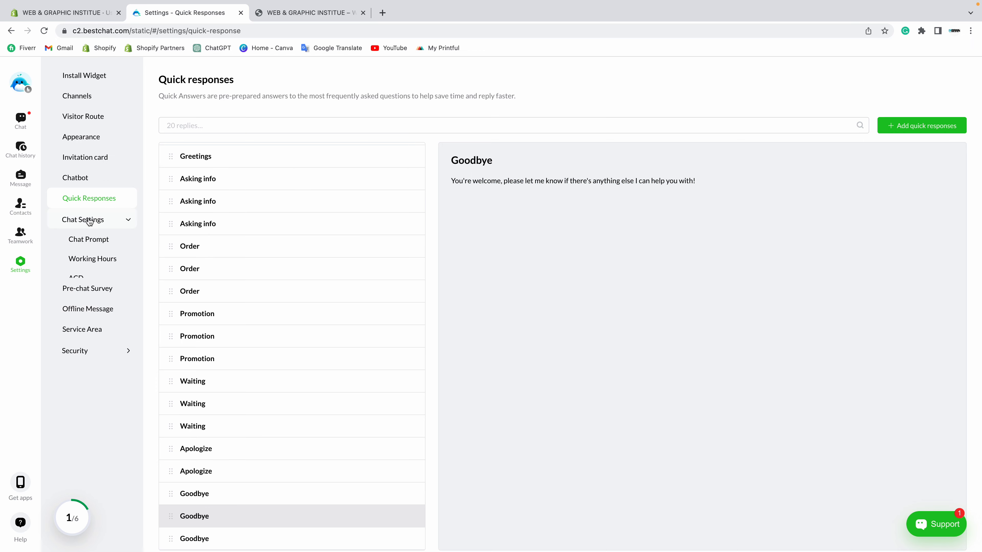
Step: Turn on the 'Visitors long time no responses' chat prompt notice and save it
left_click(89, 242)
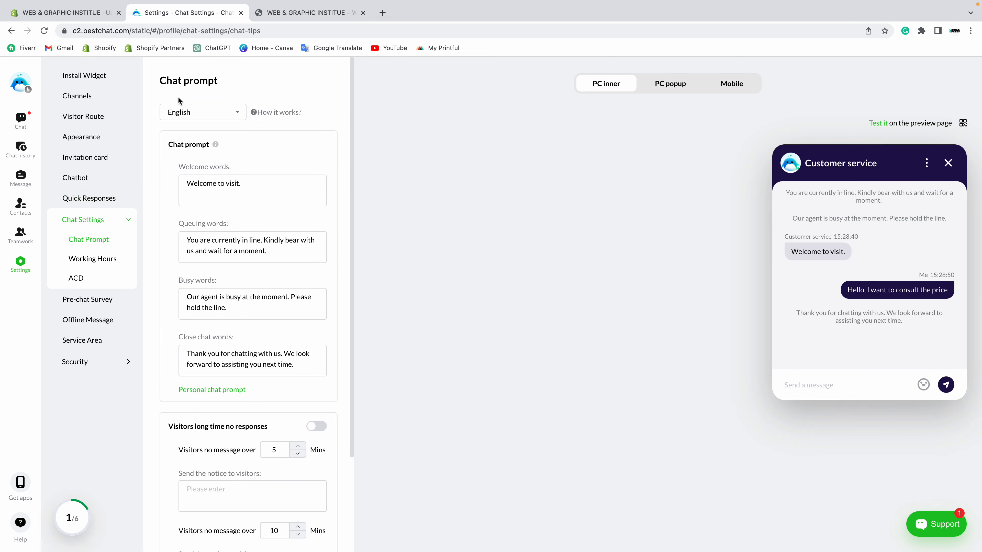
left_click_drag(166, 148, 209, 143)
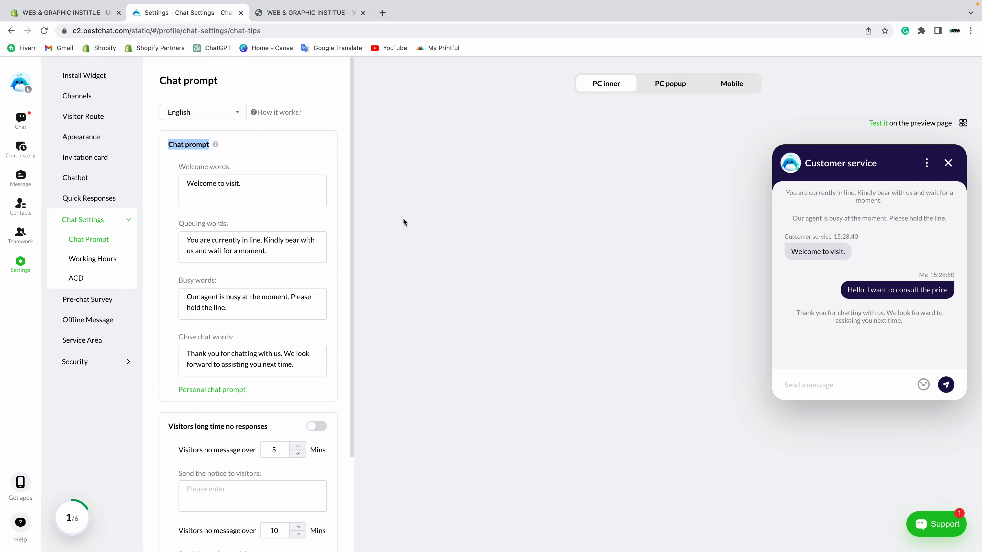
left_click_drag(184, 199, 247, 182)
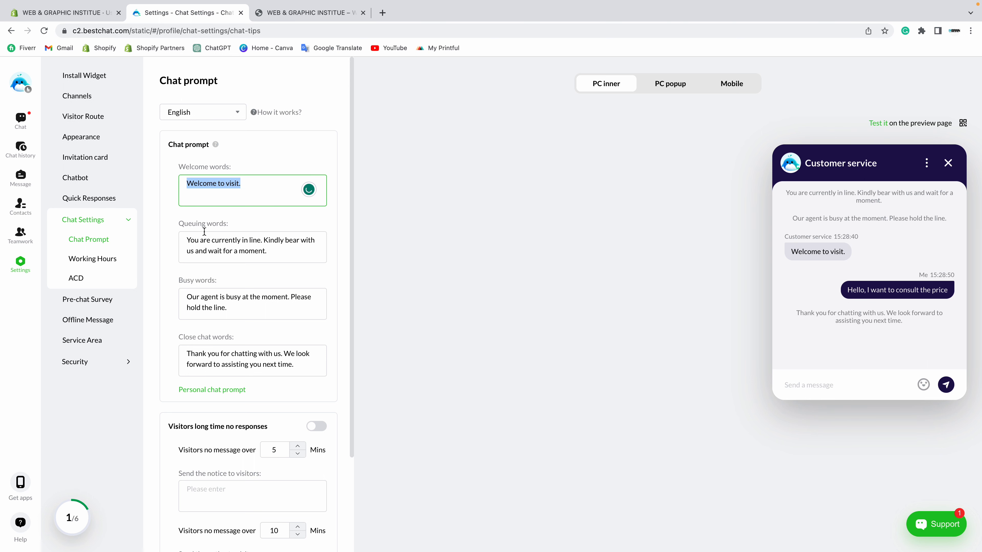
left_click(234, 237)
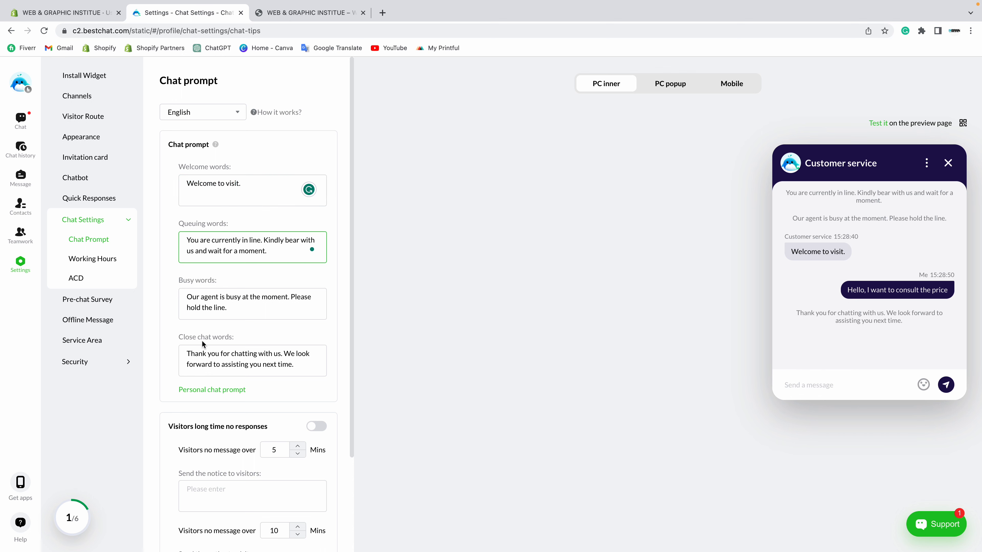
scroll(202, 340, "down", 3)
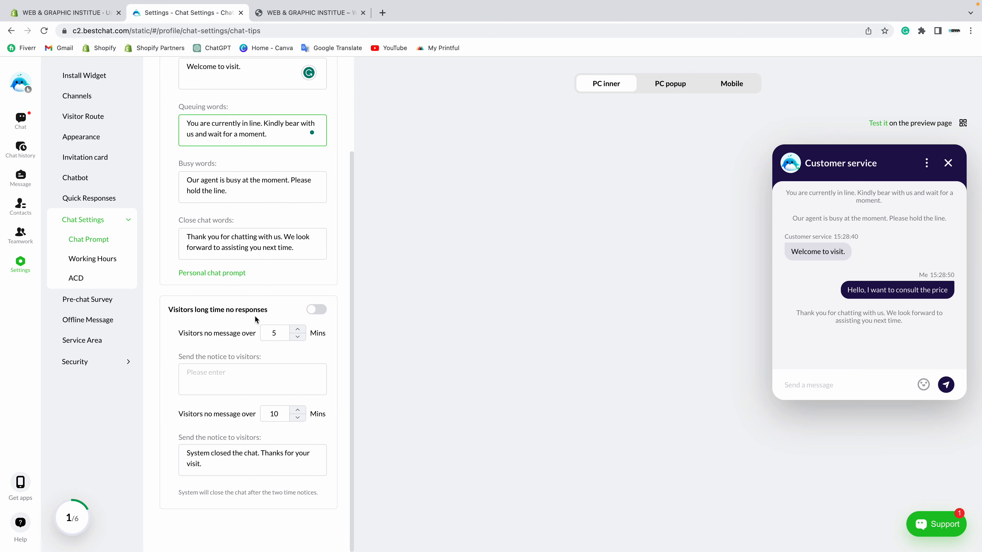
left_click(317, 311)
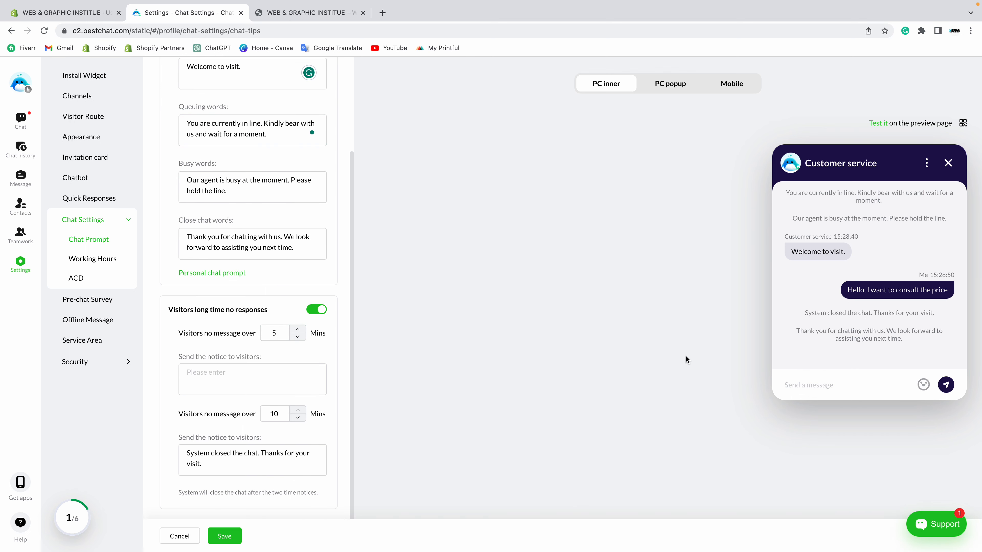
left_click(225, 535)
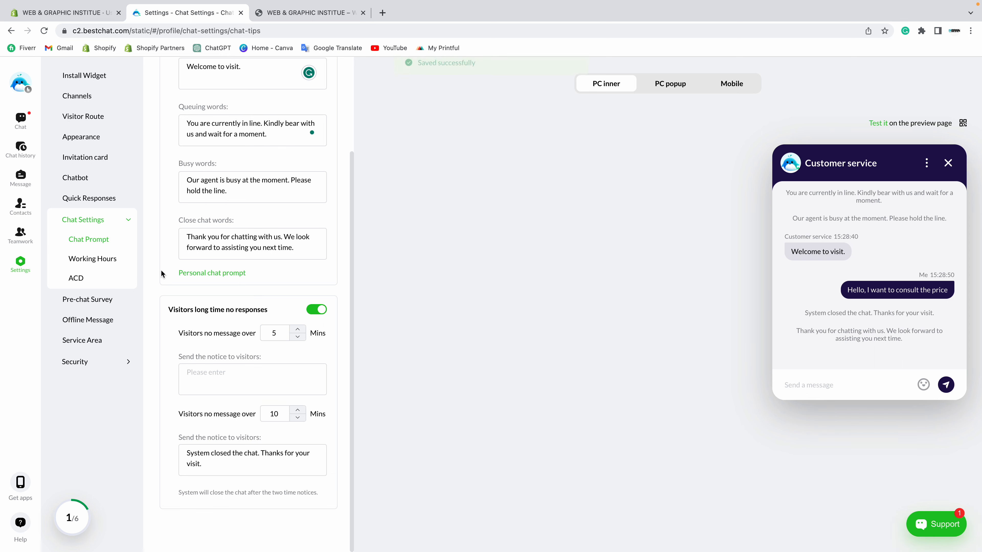
scroll(202, 198, "up", 3)
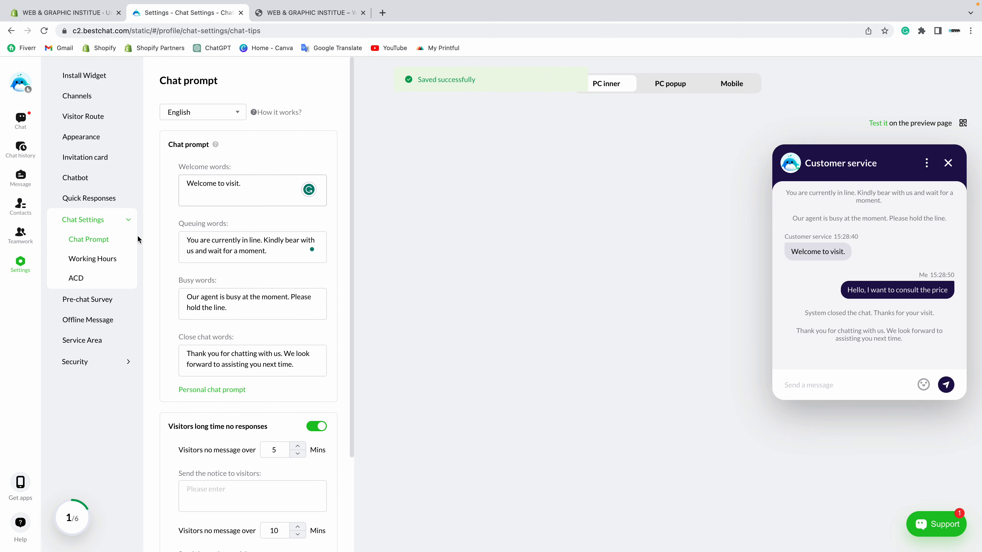
left_click(80, 263)
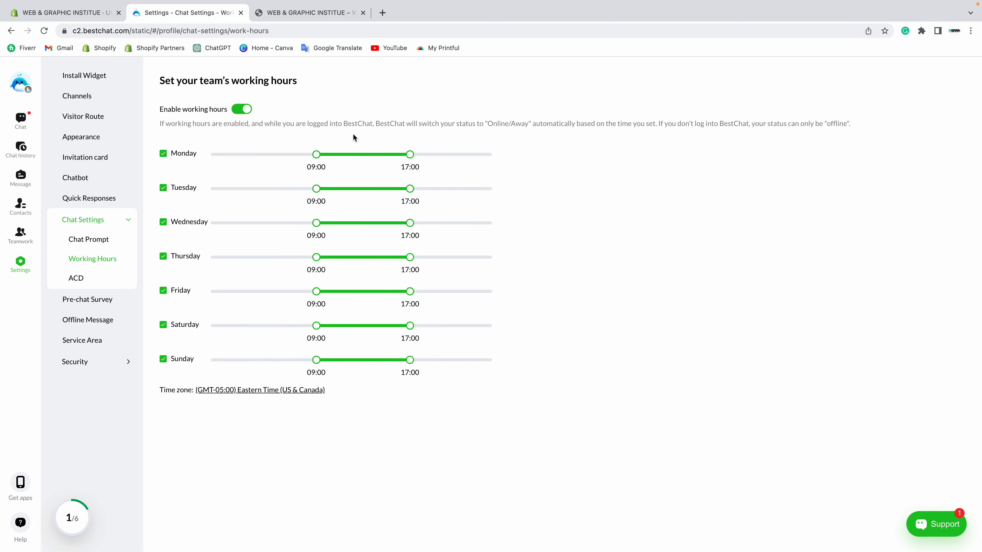
Step: Disable team working hours and save, then look over the Pre-chat Survey and Offline Message pages
left_click(240, 110)
left_click(236, 535)
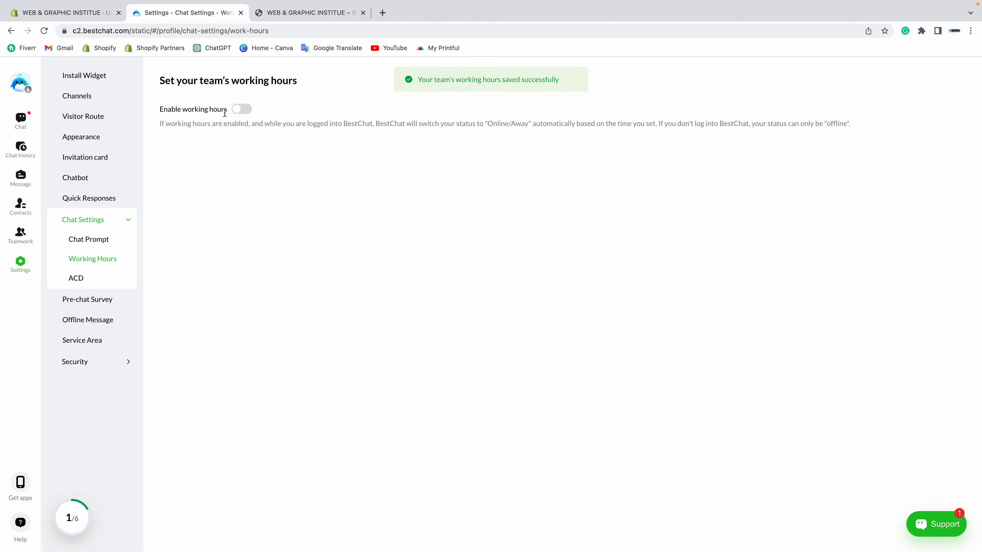
left_click(91, 300)
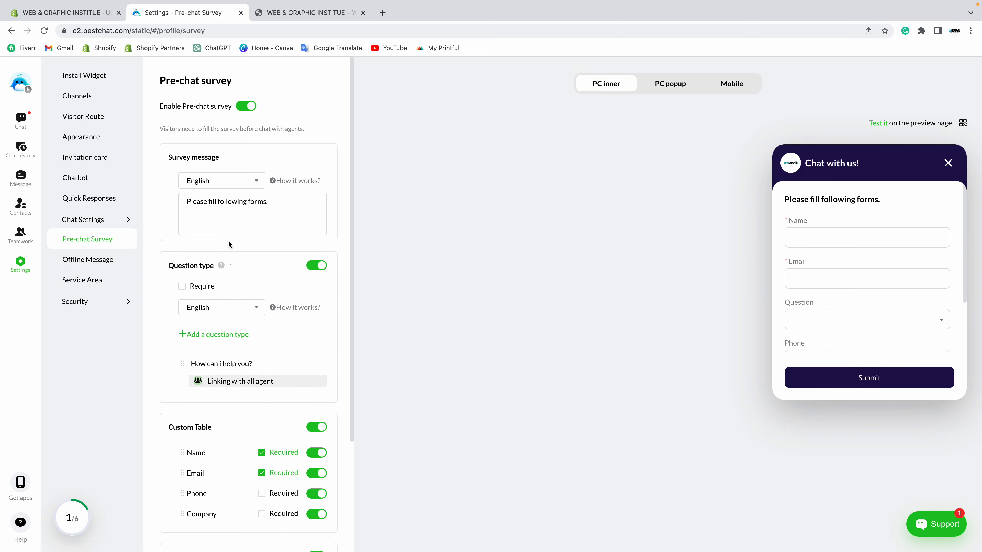
left_click(72, 267)
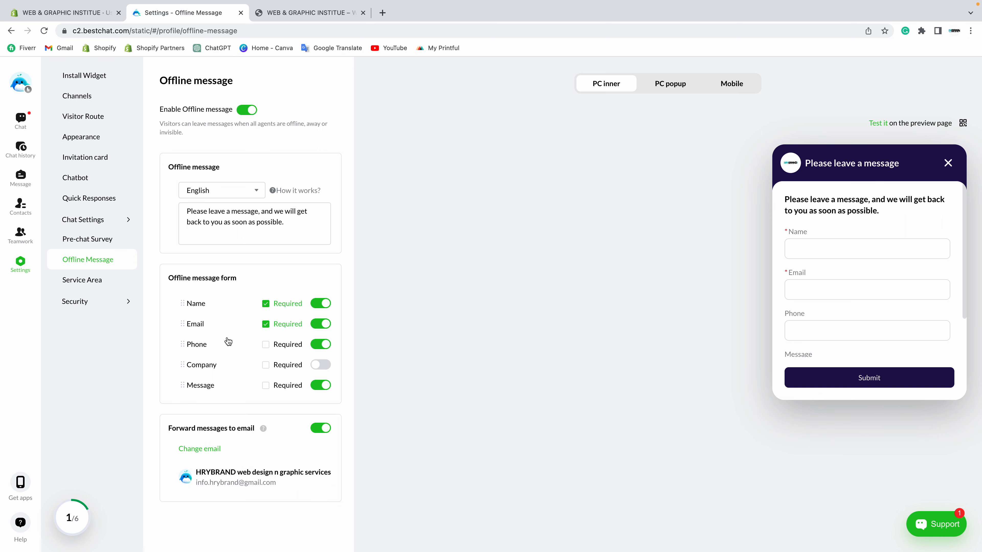
Step: Review the Service Area settings, keeping service open to all areas, and browse the country list
left_click(79, 282)
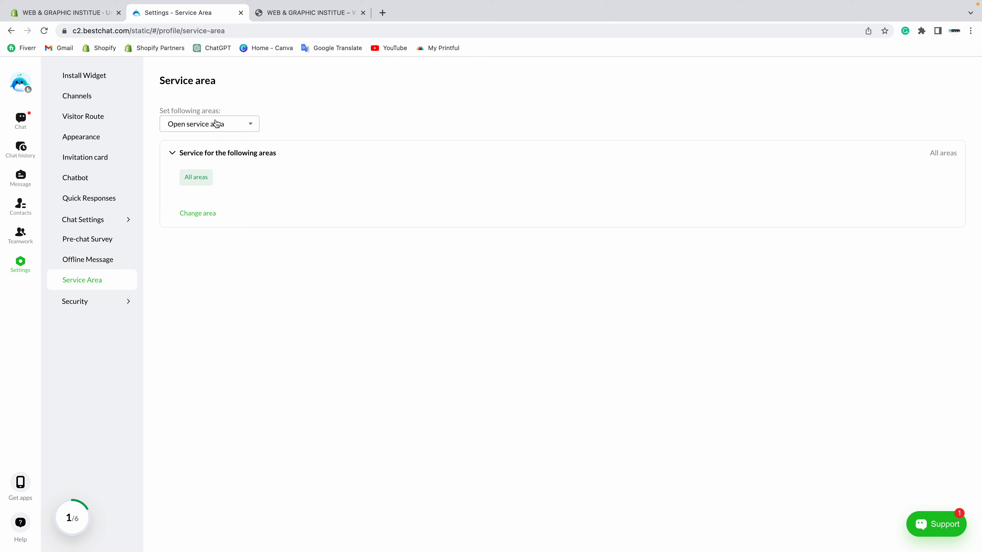
left_click(217, 123)
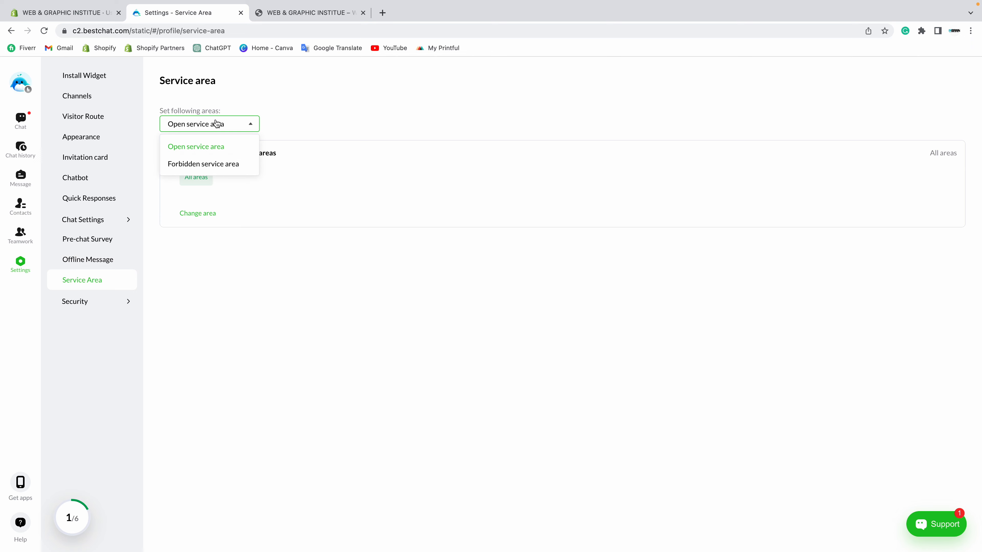
left_click(187, 146)
left_click(203, 177)
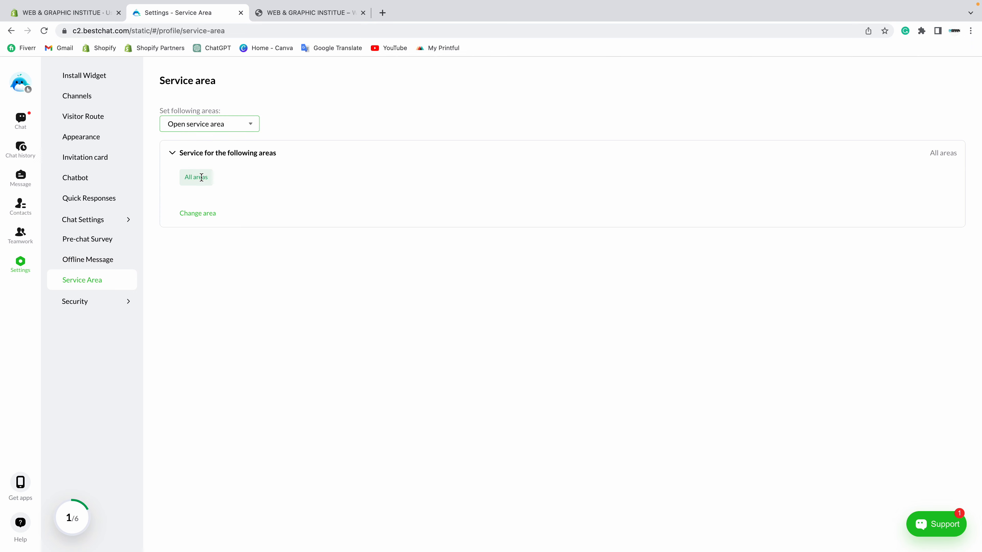
left_click_drag(189, 177, 263, 179)
left_click(244, 194)
left_click(206, 214)
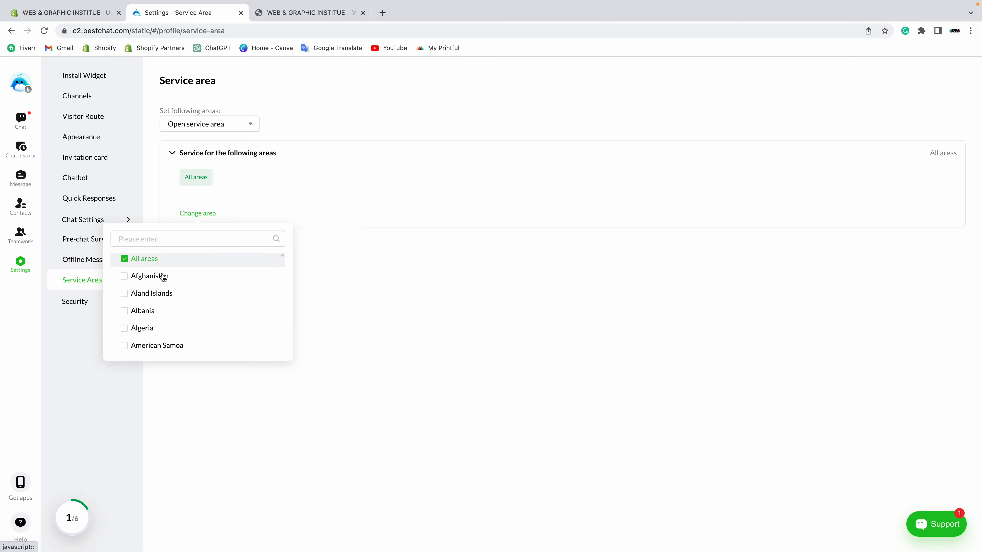
scroll(163, 277, "down", 7)
scroll(162, 278, "down", 2)
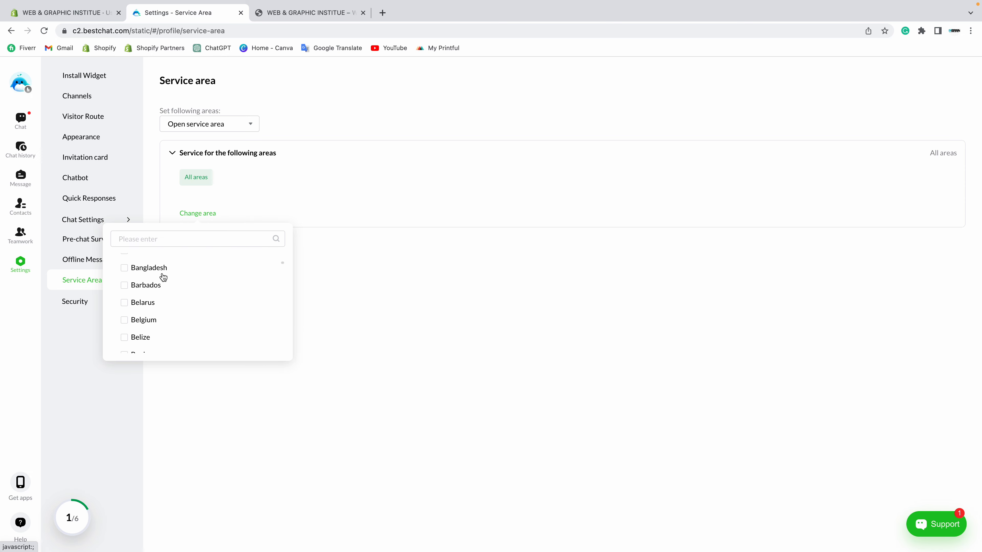
scroll(160, 279, "up", 8)
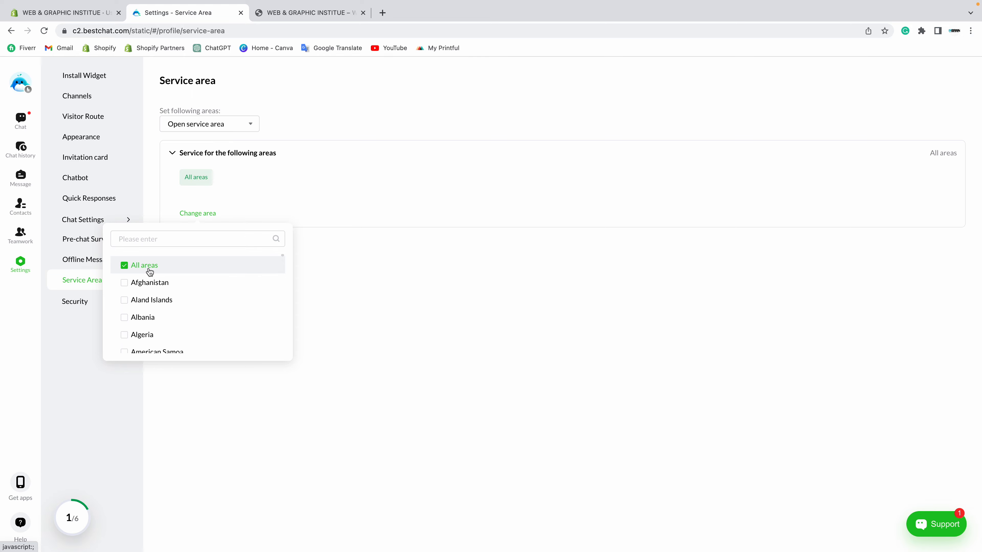
Step: In the Shopify admin, open Markets settings showing India as the primary market
left_click(77, 17)
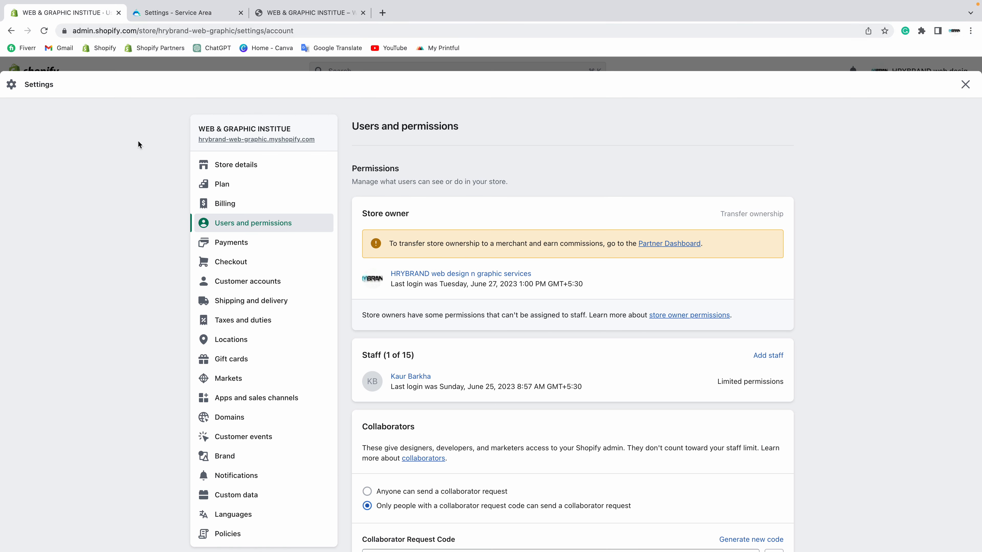
left_click(234, 379)
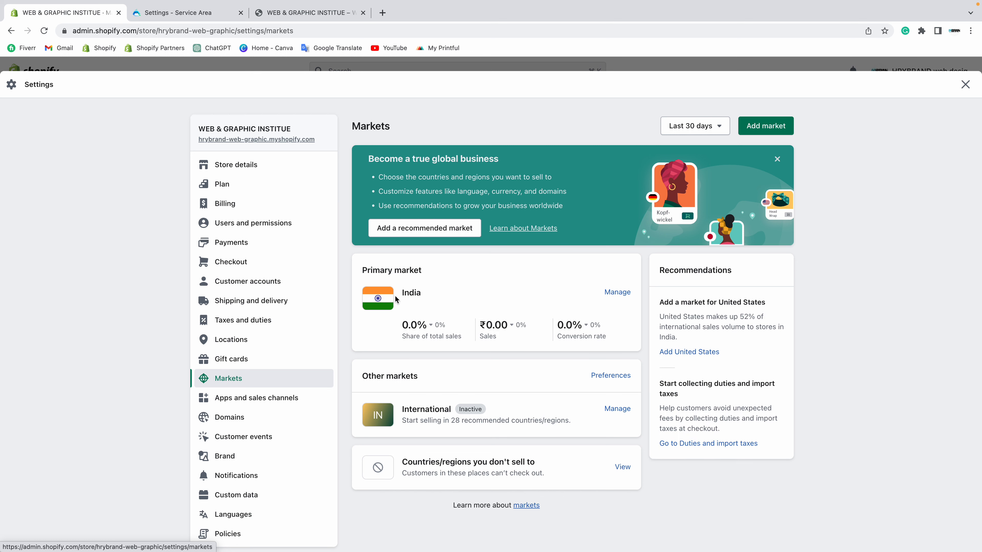
left_click_drag(396, 295, 451, 292)
left_click(452, 292)
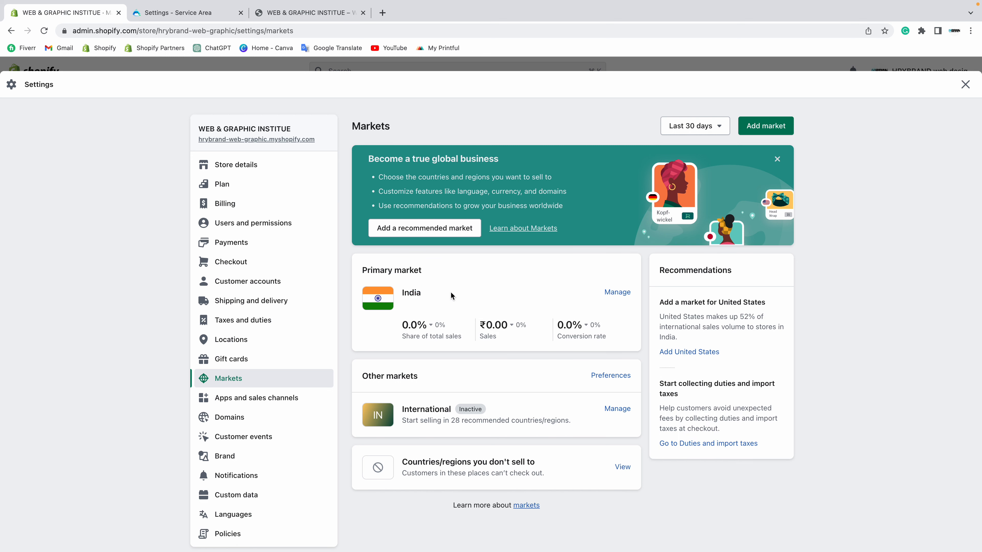
Step: Close the service-area country list unchanged and review the Security Login IP and Block IP pages
left_click(209, 7)
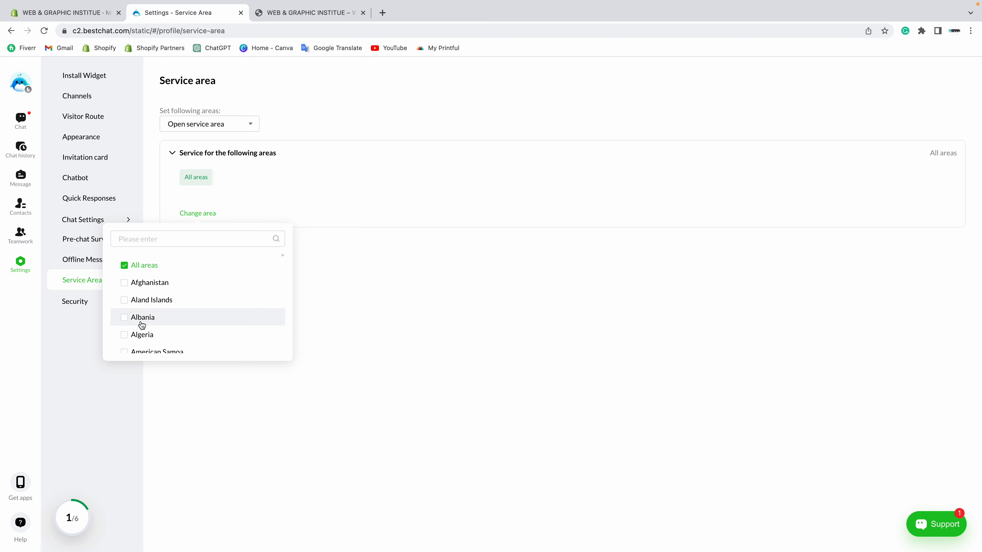
scroll(151, 302, "down", 3)
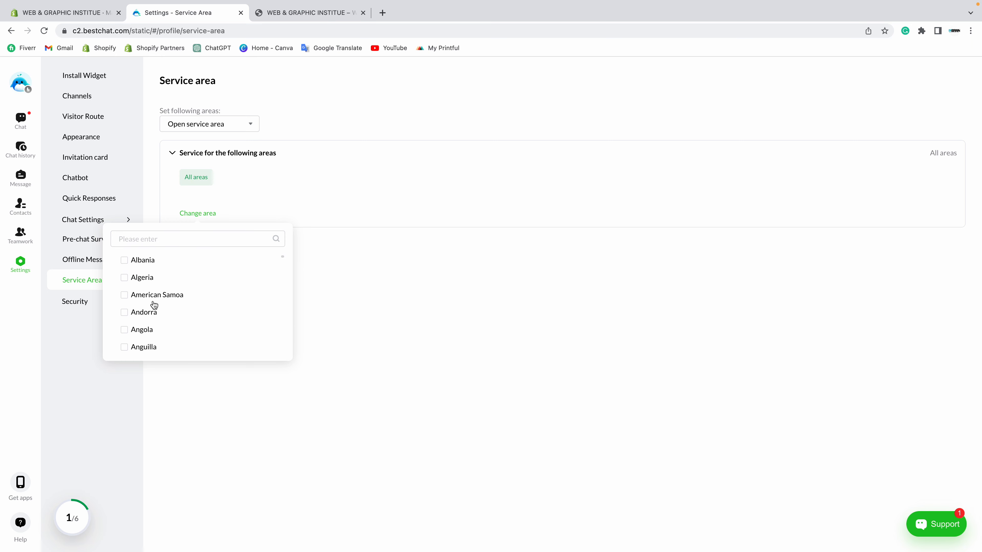
left_click(339, 202)
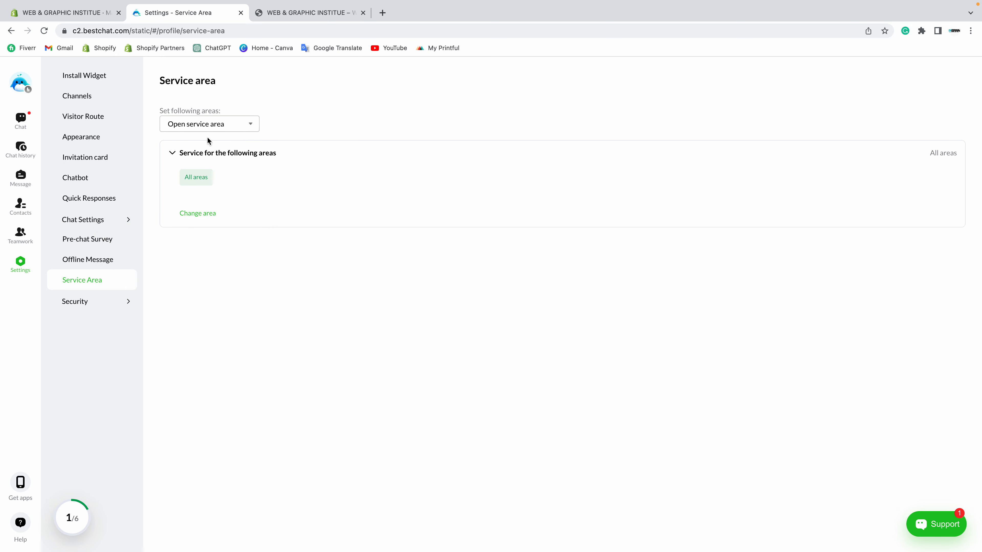
left_click(108, 305)
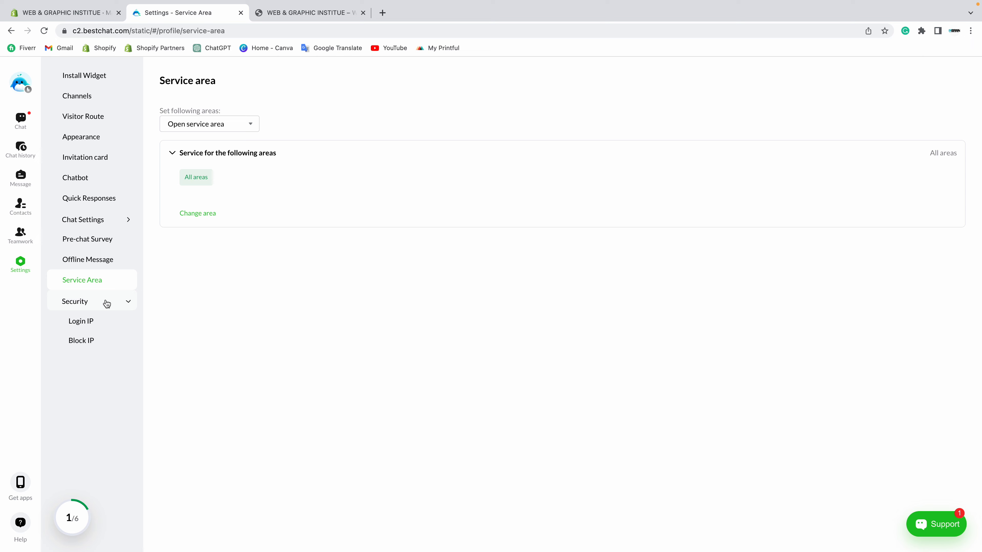
left_click(93, 328)
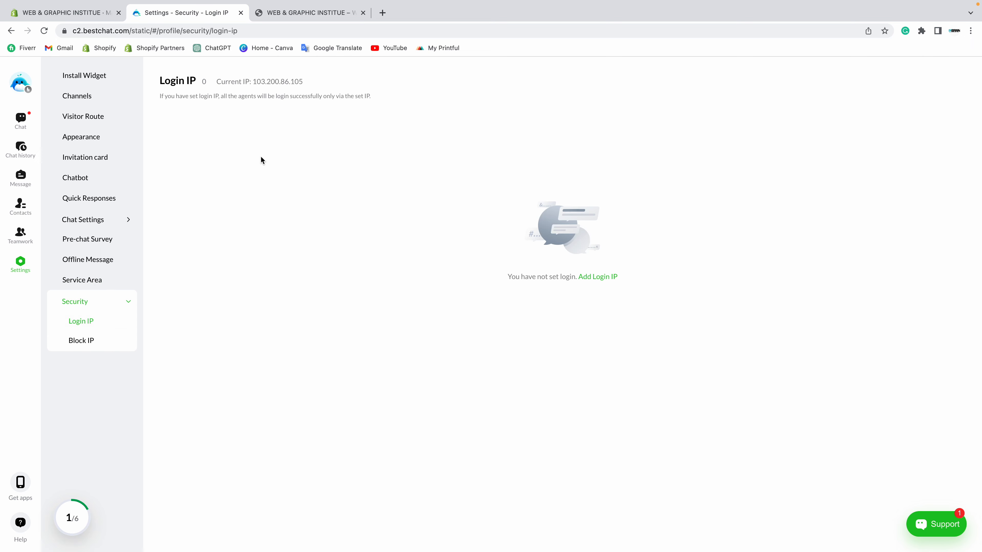
left_click_drag(252, 82, 350, 75)
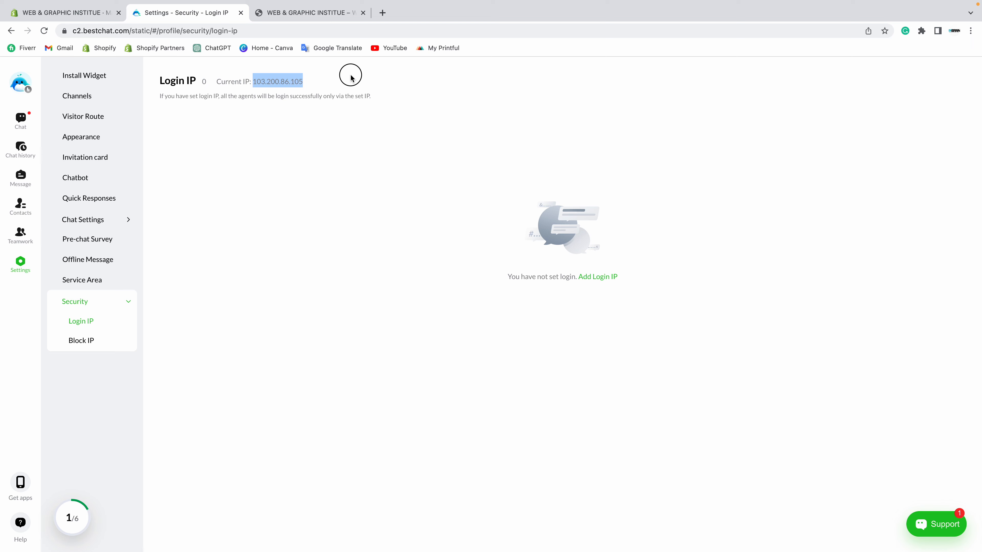
left_click(117, 334)
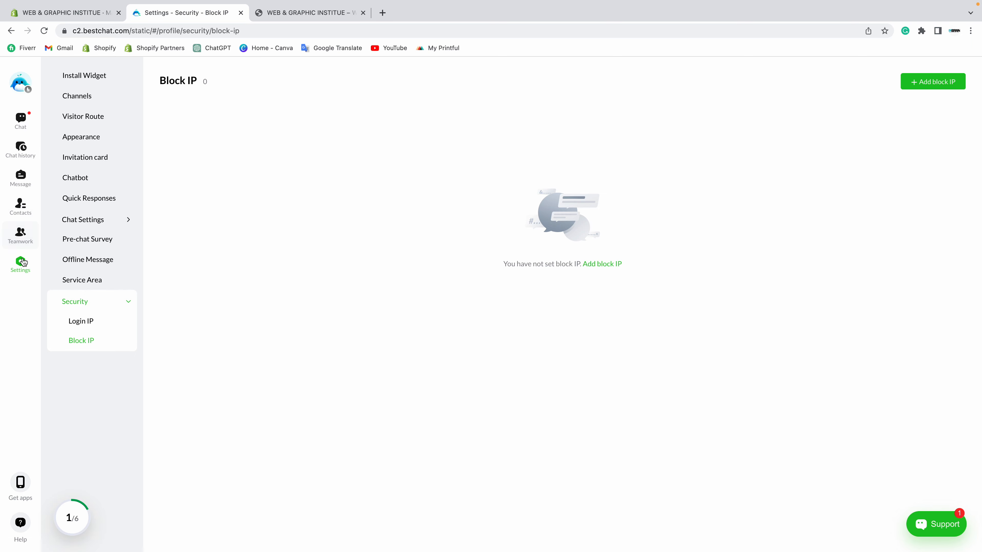
Step: On the Get BestChat apps page, review the iOS, Android and Web options and copy the web login address
left_click(20, 481)
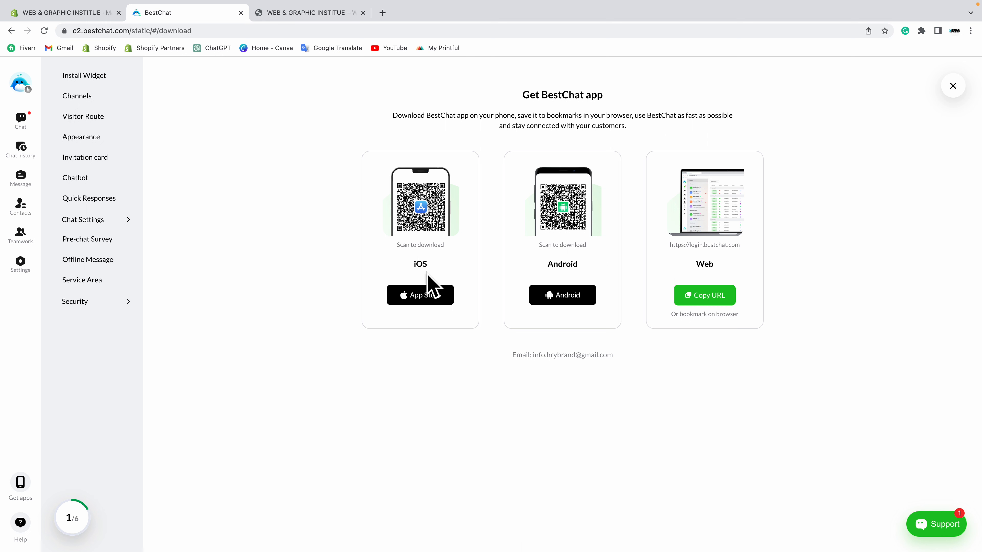
left_click_drag(410, 264, 448, 264)
left_click_drag(546, 264, 612, 264)
left_click_drag(693, 265, 747, 267)
left_click(747, 267)
left_click(703, 301)
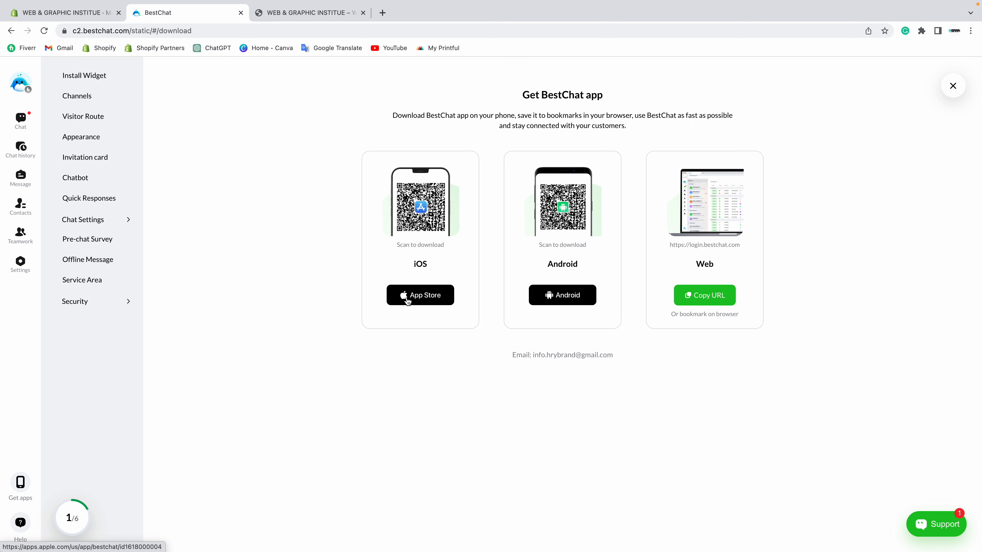
Step: Open the BestChat App Store listing, then go back and show the visitors currently chatting
left_click(417, 299)
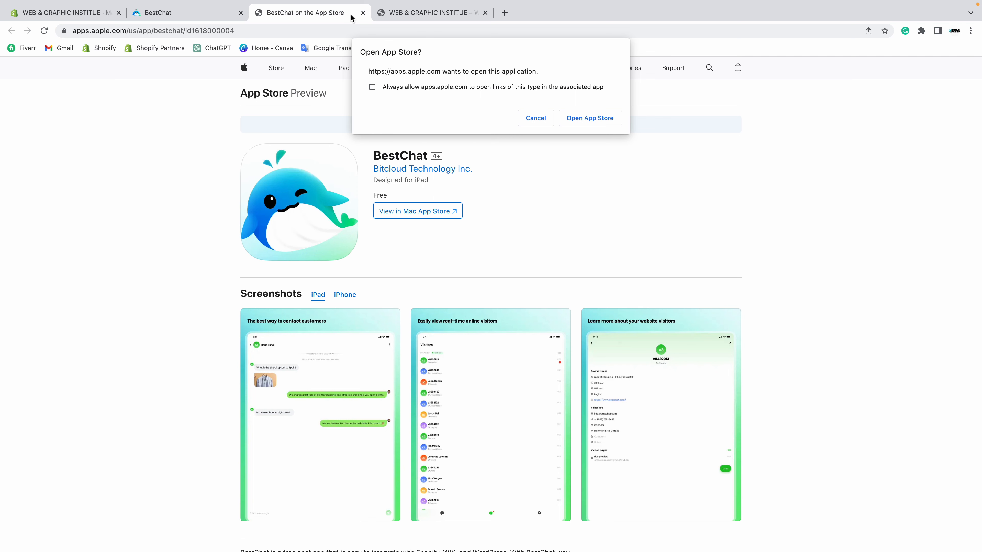
left_click(185, 12)
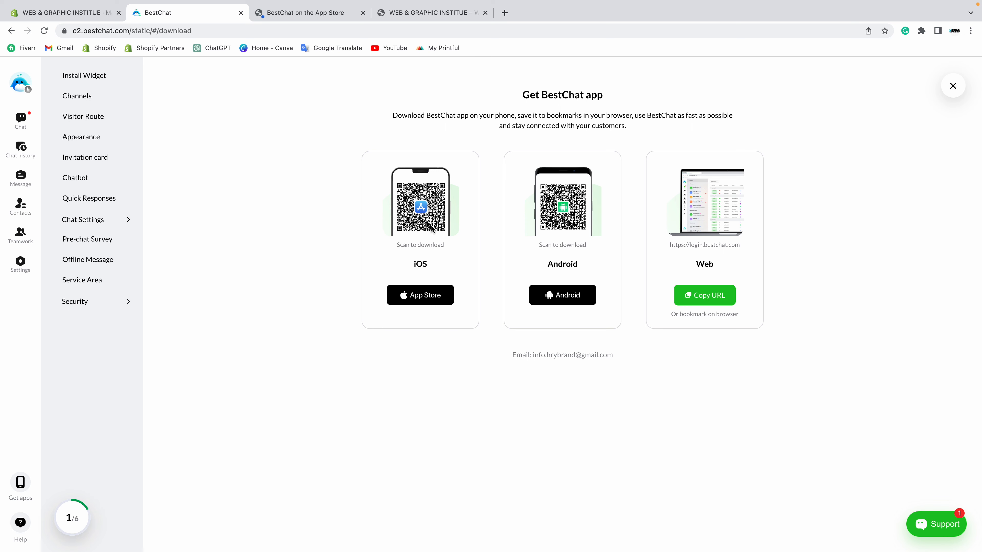
left_click(20, 119)
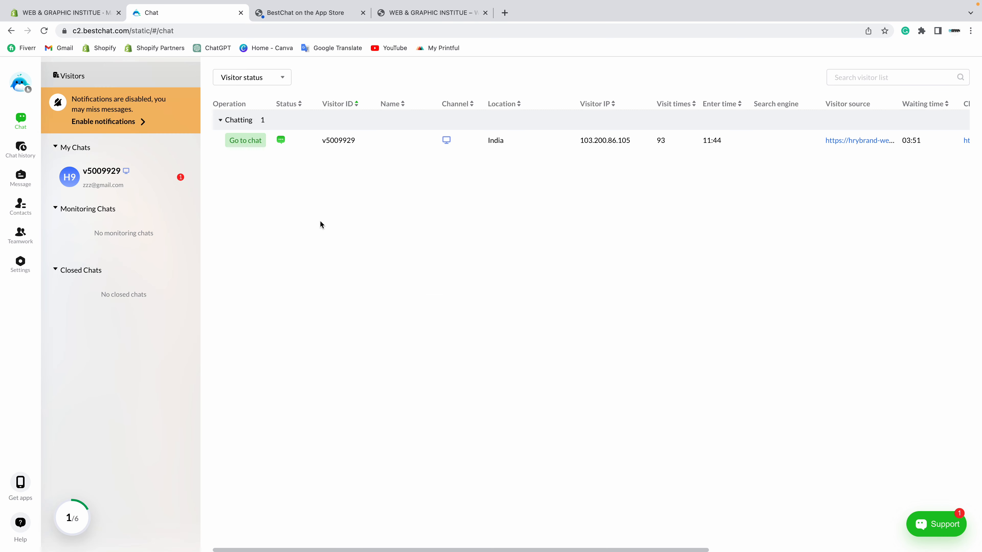
Step: Check the chatting visitor's details and ongoing conversation, then switch to the Shopify admin Markets page
left_click(359, 150)
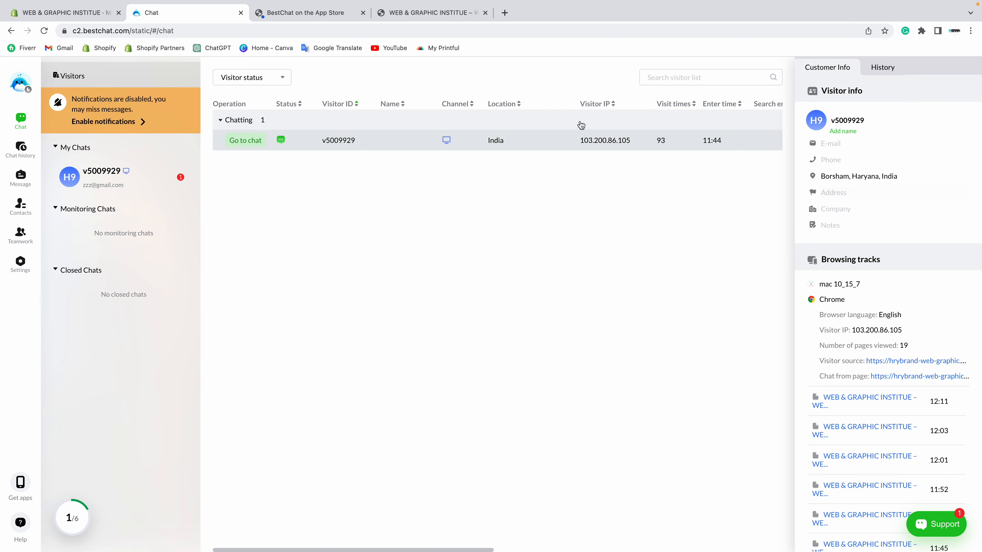
left_click(100, 188)
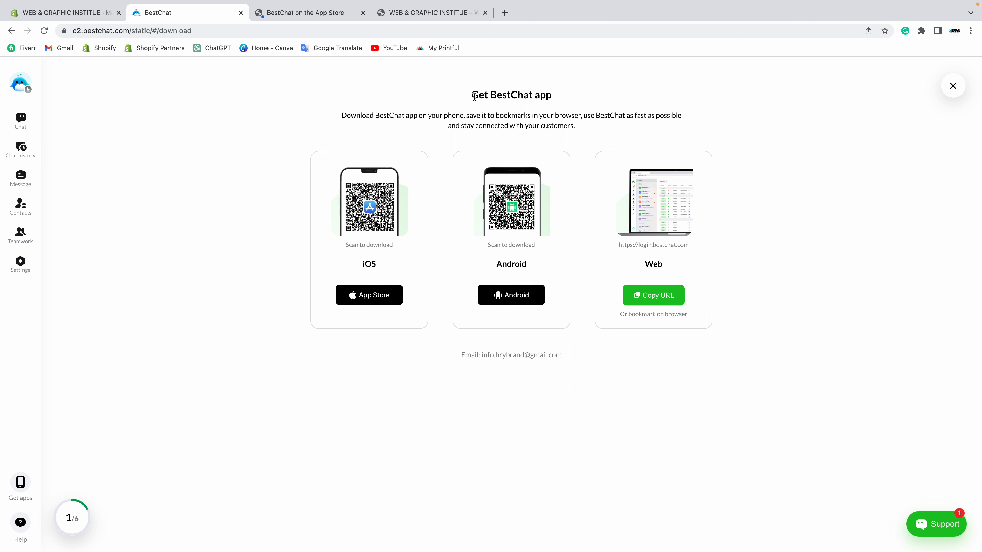
left_click_drag(489, 95, 535, 95)
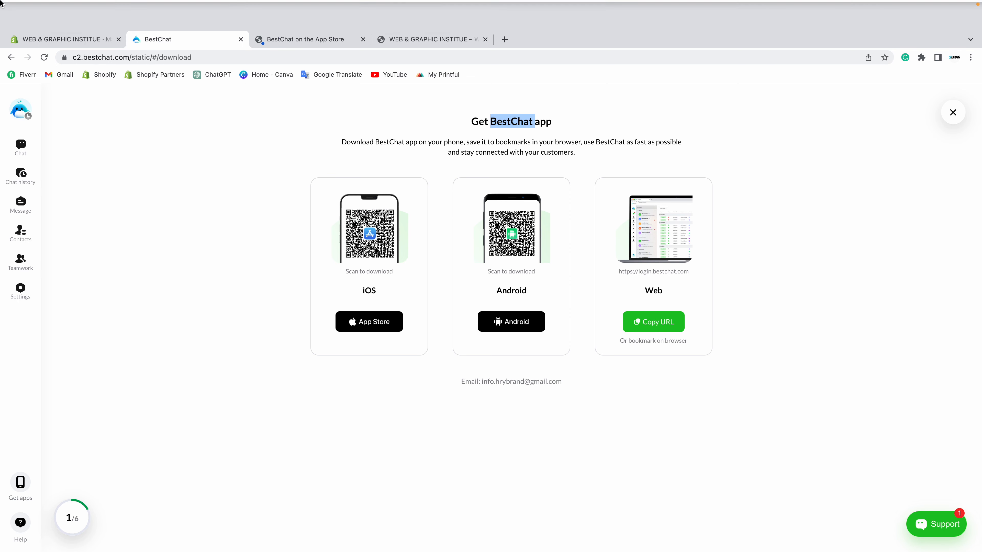
left_click(33, 45)
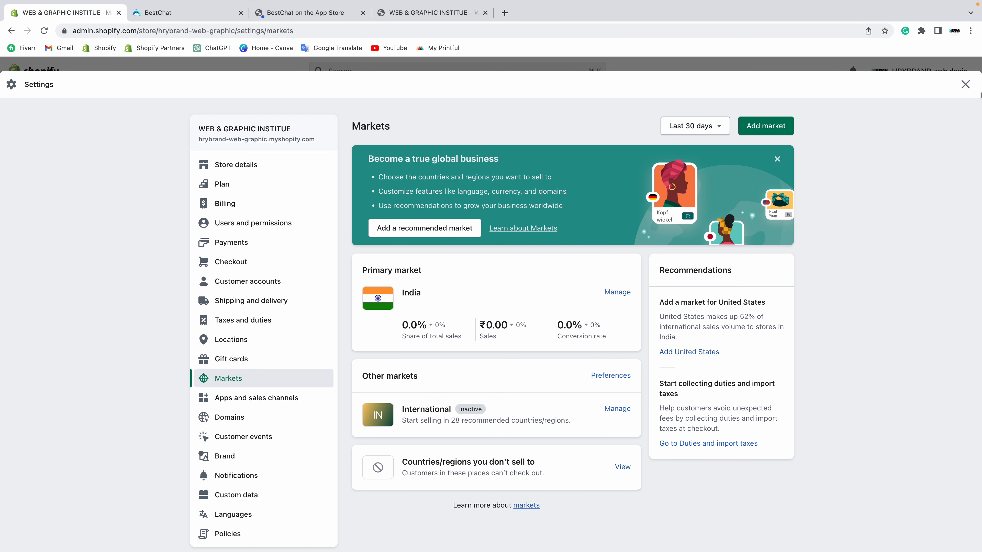
Step: Close the Shopify store settings and open the Best Chat Live Chat app dashboard
left_click(966, 85)
left_click(49, 320)
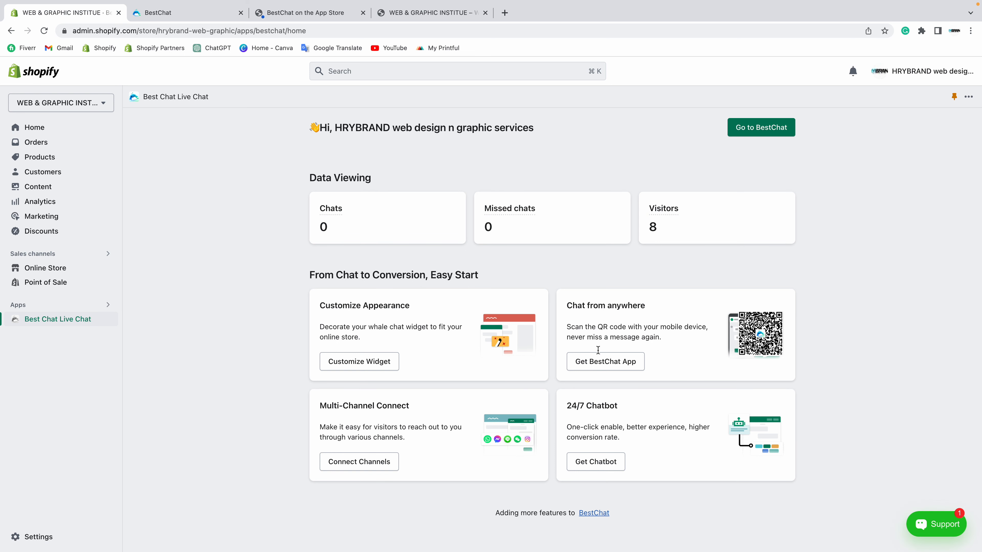
left_click(193, 11)
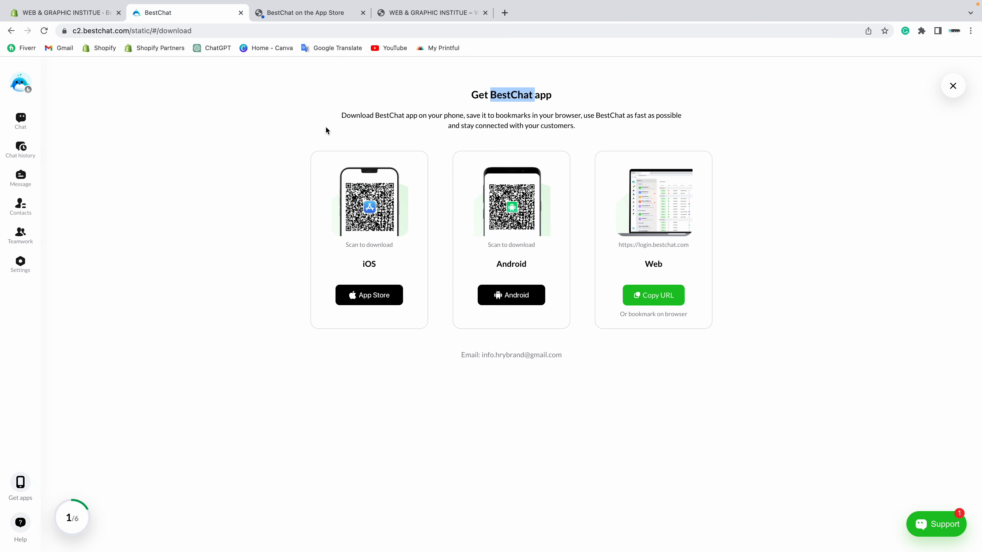
left_click(64, 13)
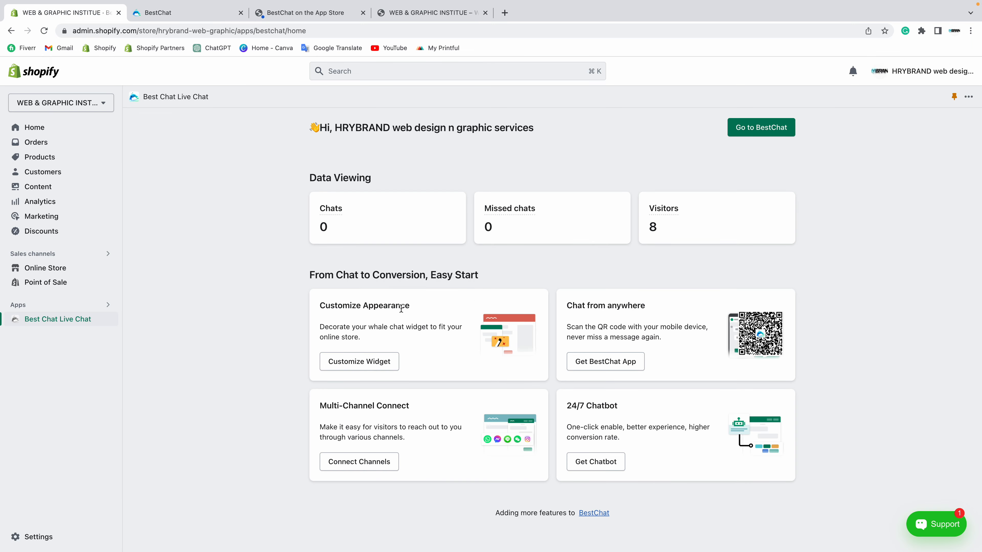
Step: Review the Customize Appearance, Chat from anywhere, Multi-Channel Connect and 24/7 Chatbot feature cards
left_click_drag(319, 305, 428, 308)
left_click_drag(565, 305, 663, 307)
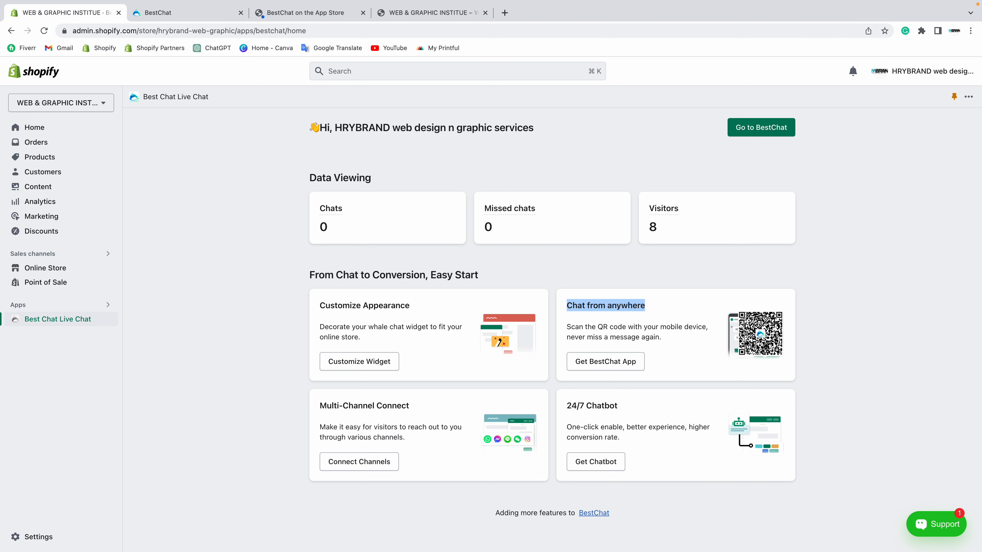
left_click(706, 344)
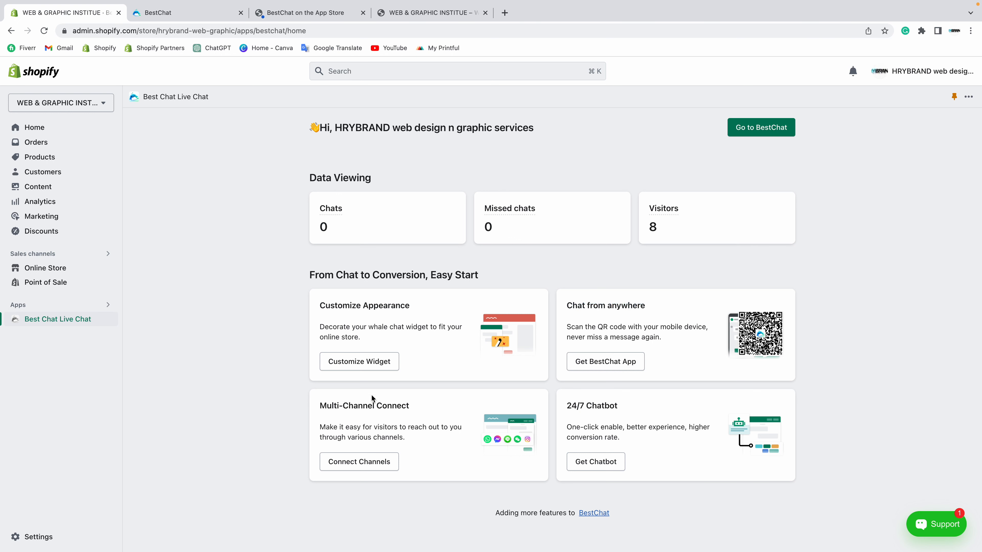
left_click_drag(320, 405, 424, 407)
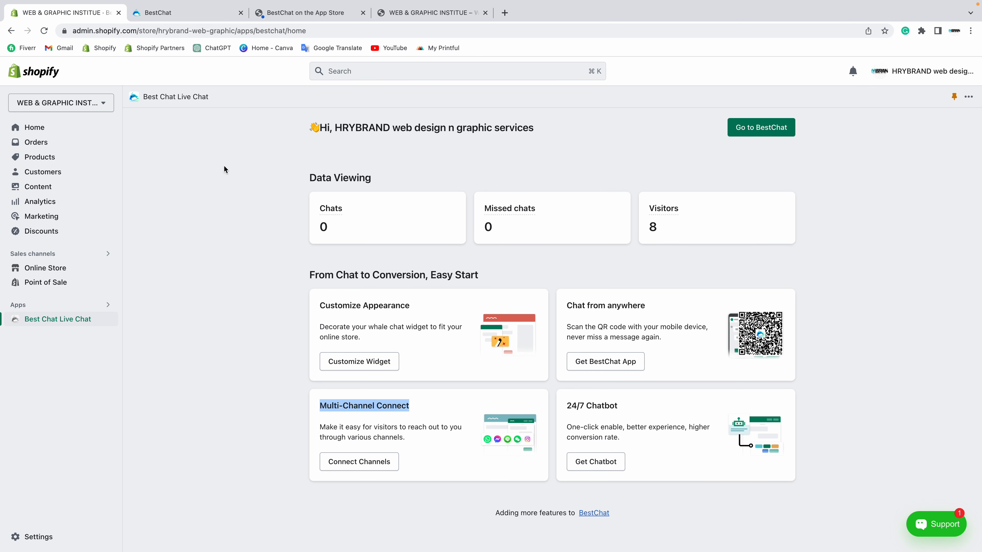
left_click(198, 15)
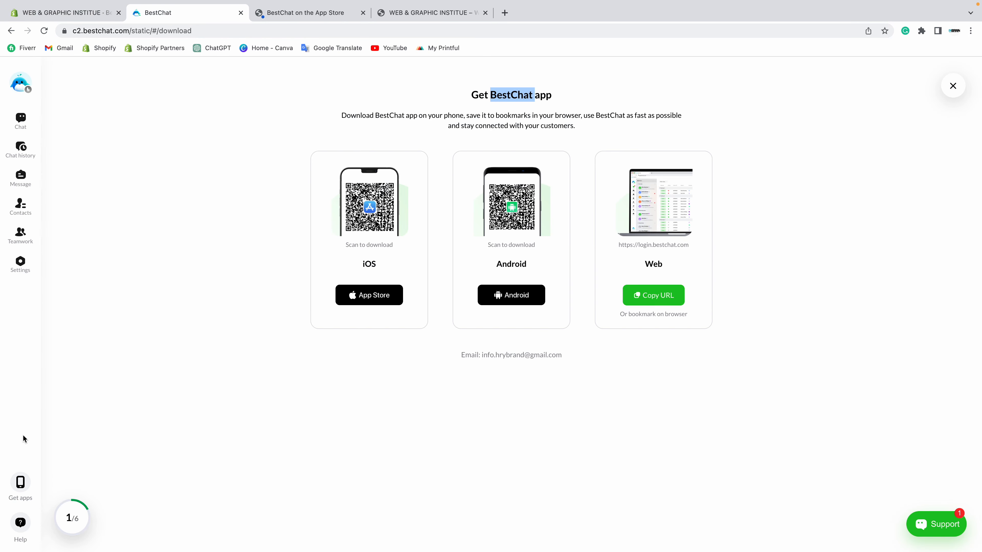
left_click(73, 12)
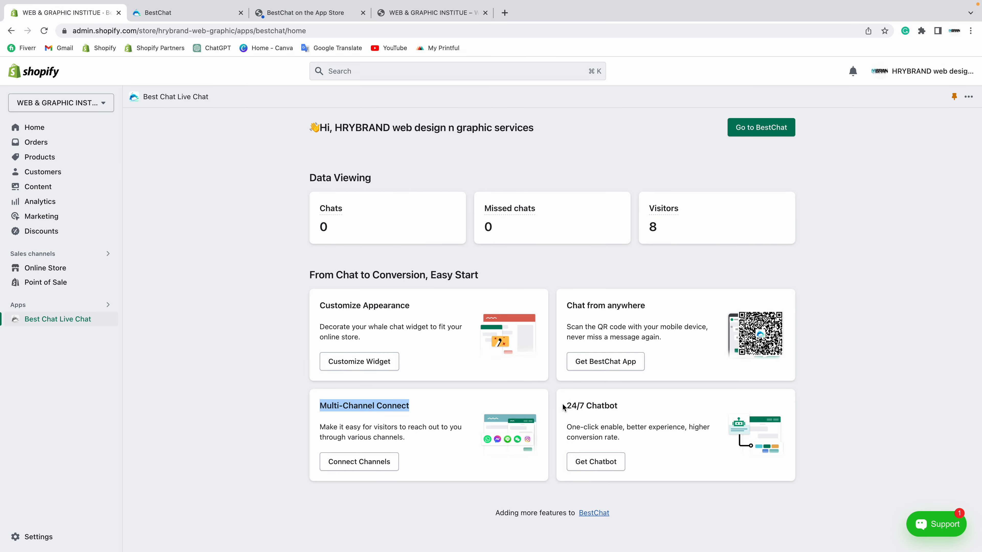
left_click_drag(563, 406, 641, 406)
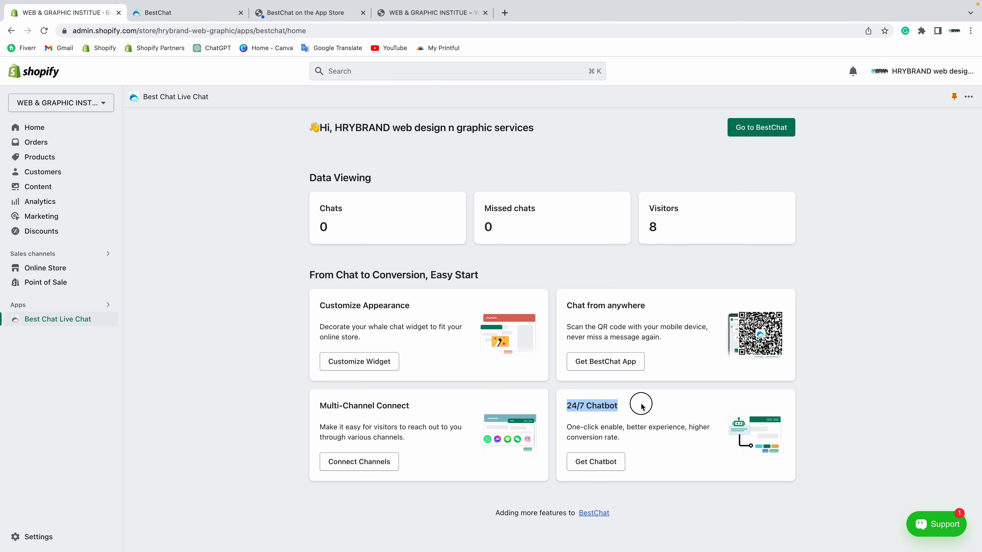
Step: Open the chatbot settings and submit the Support widget's pre-chat form with a visitor name and saved email
left_click(597, 463)
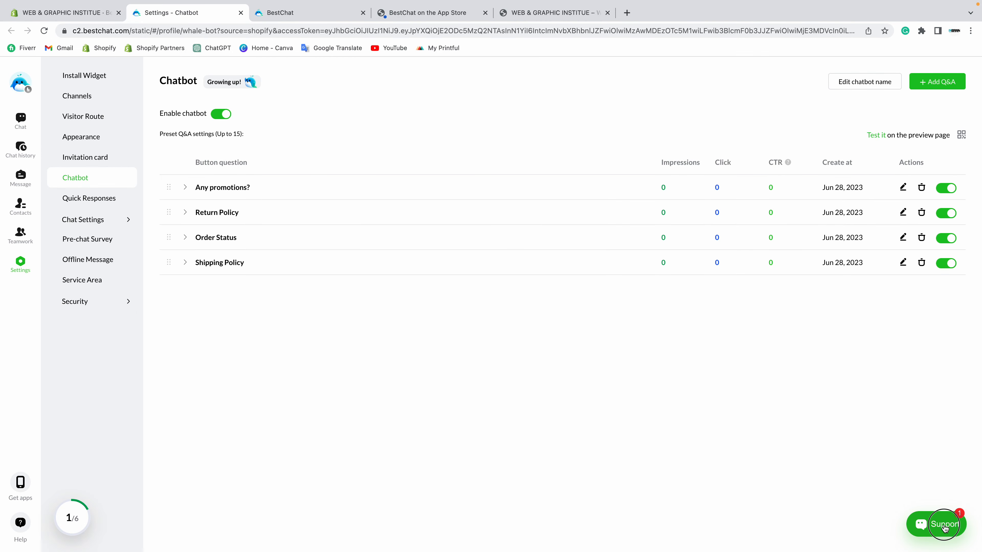
left_click(933, 523)
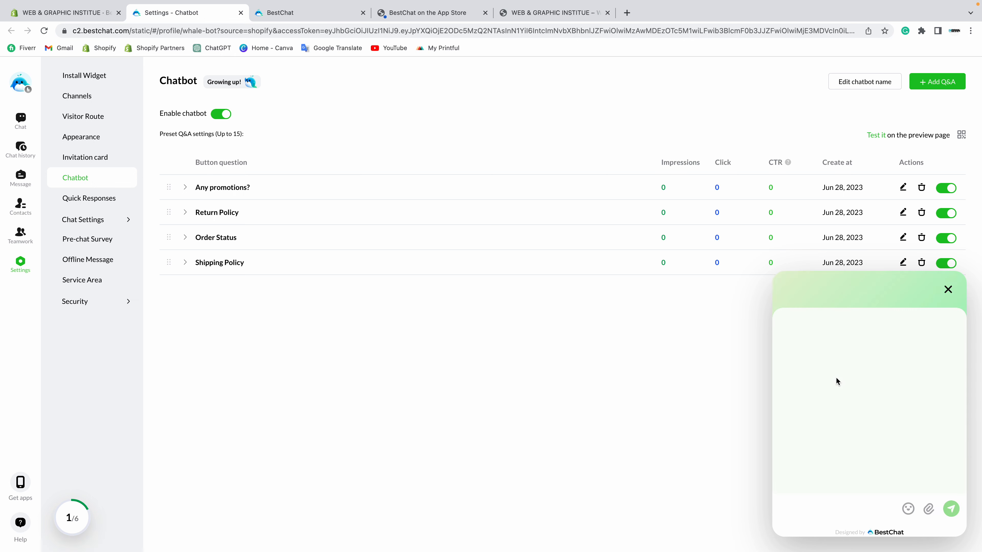
left_click(816, 376)
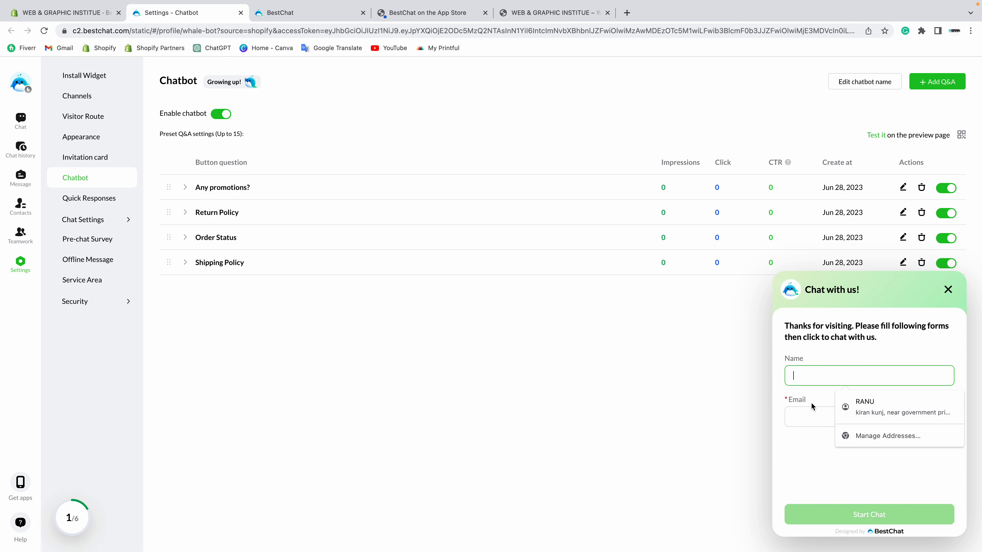
type("hitesh")
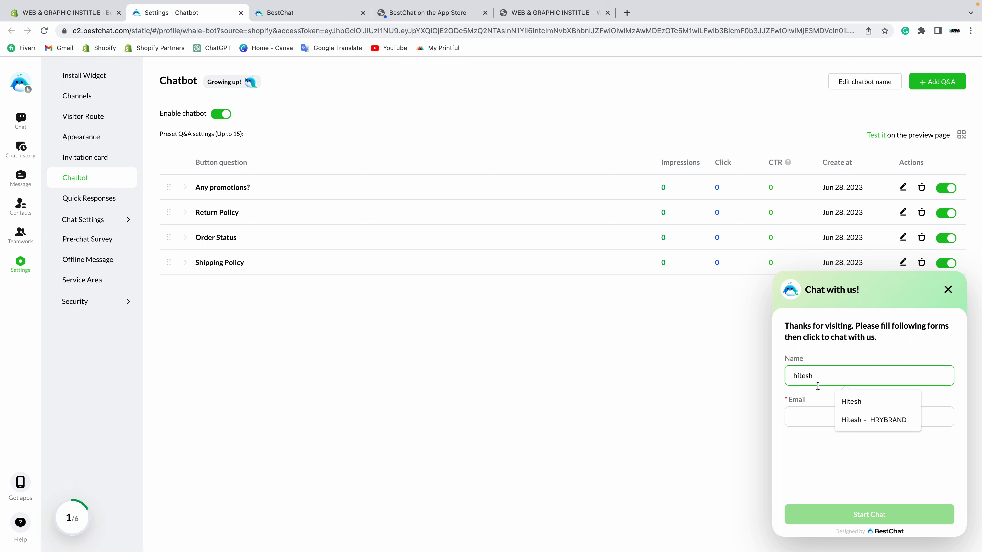
left_click(805, 422)
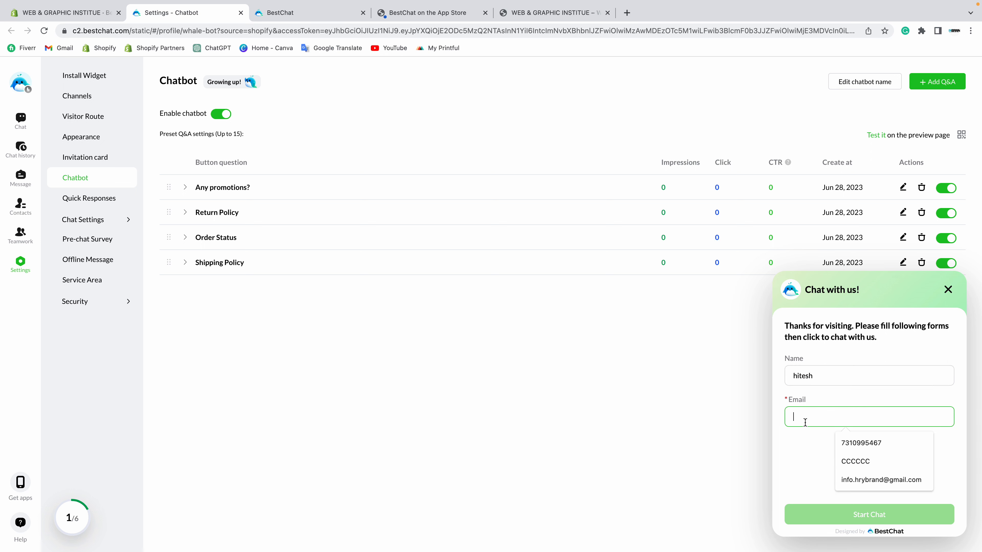
left_click(865, 480)
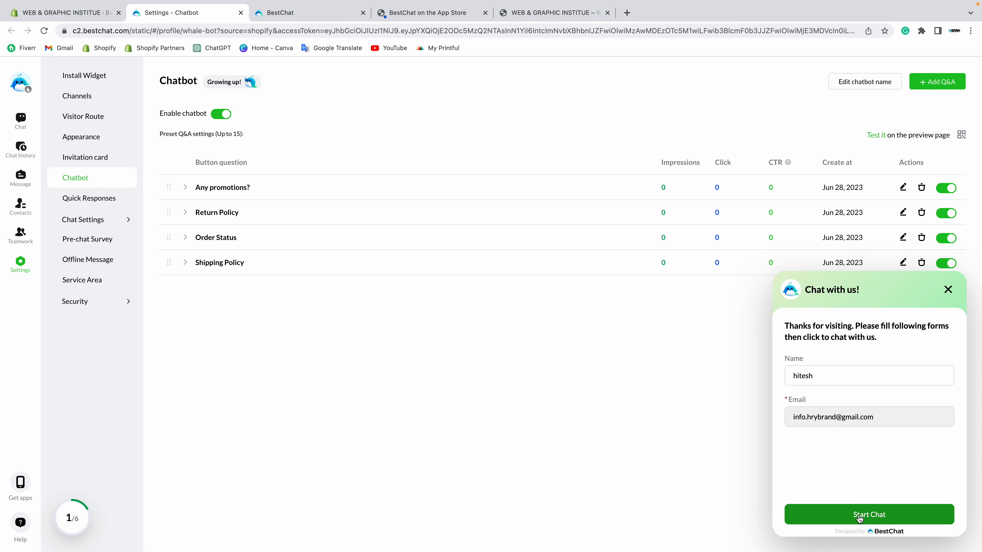
left_click(864, 517)
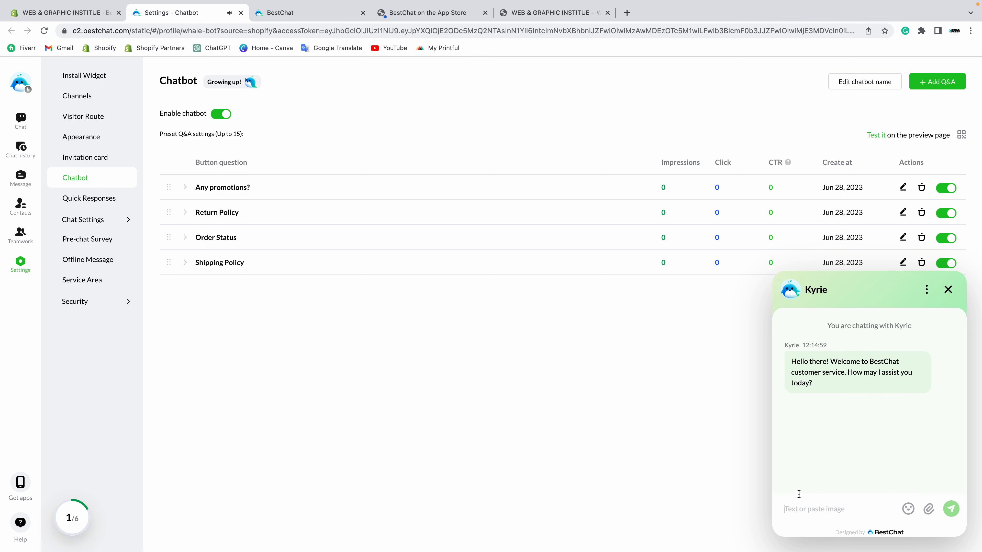
Step: Try the chat message box with a test 'hi' message below the welcome greeting, then clear it
type("hi")
key("BackSpace")
key("BackSpace")
left_click_drag(783, 345, 802, 346)
left_click(796, 509)
type("hi")
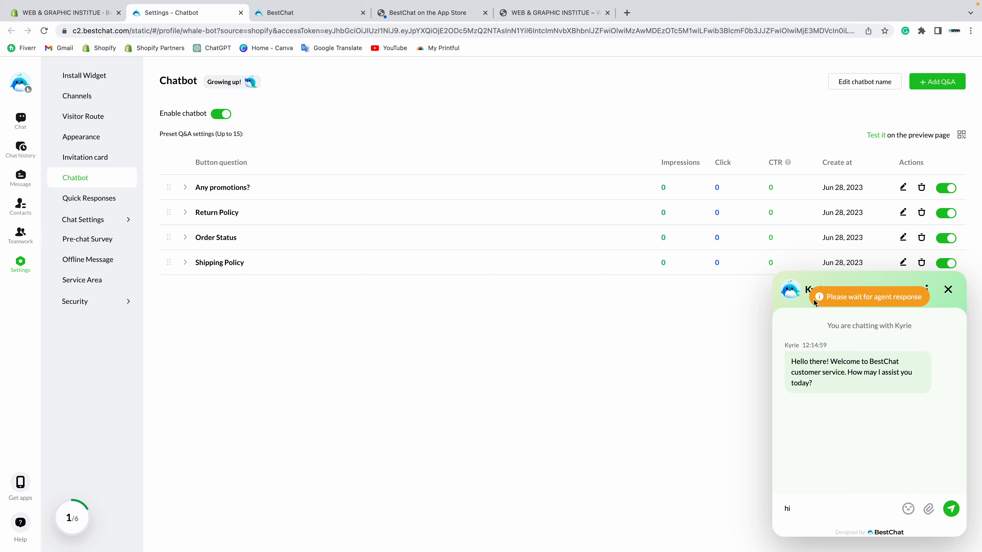
left_click(929, 295)
left_click(868, 399)
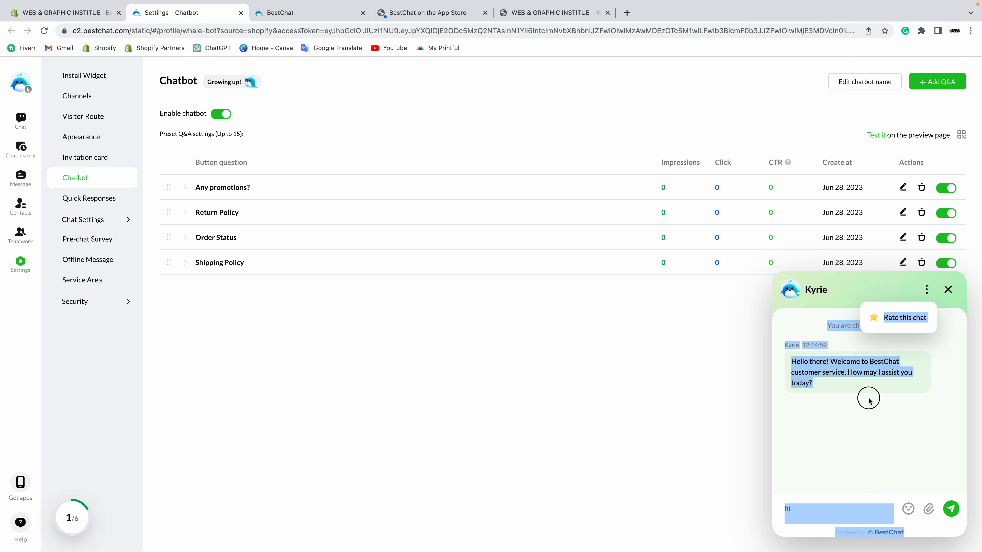
left_click_drag(800, 511, 767, 509)
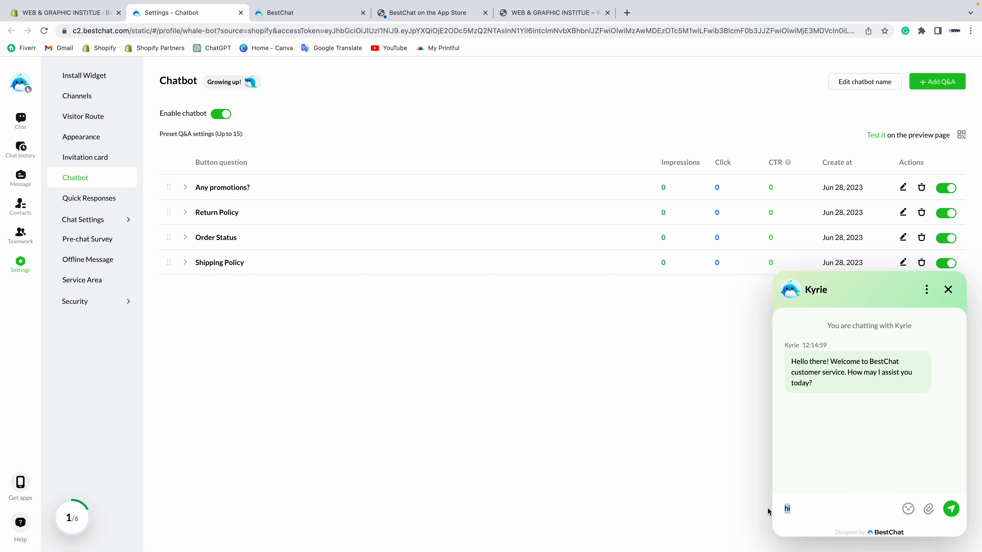
key("BackSpace")
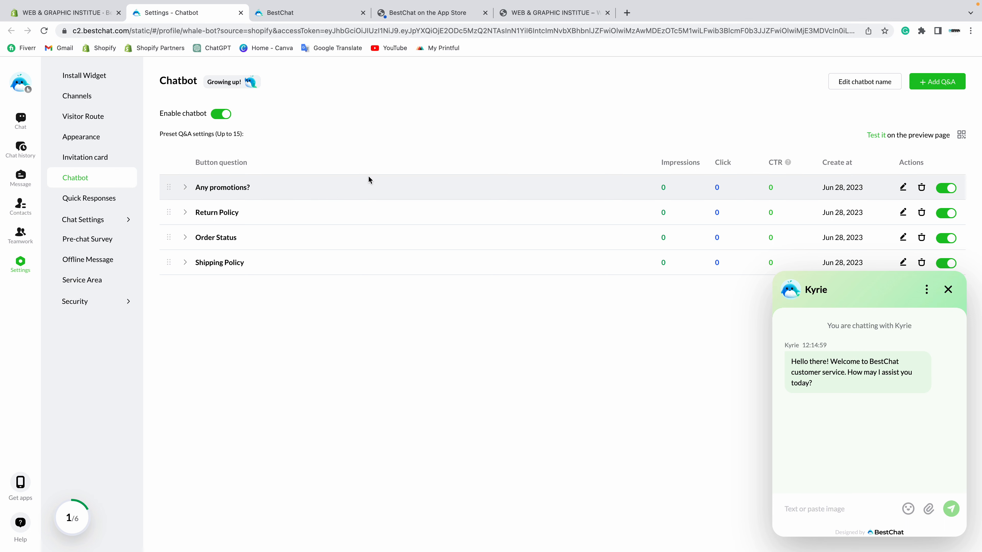
Step: Close the BestChat and Settings - Chatbot tabs and return to the Shopify Best Chat Live Chat home
left_click(320, 14)
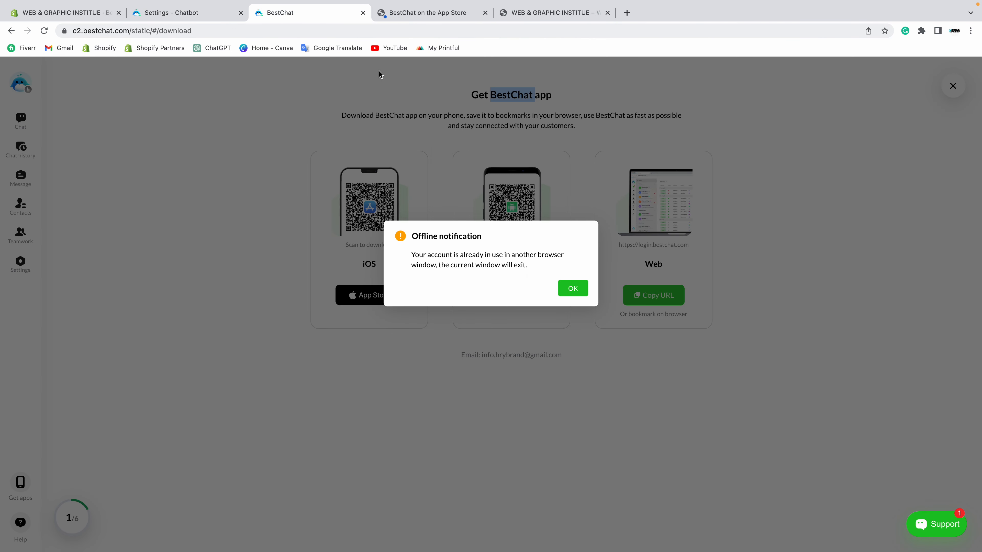
left_click(363, 13)
left_click(193, 21)
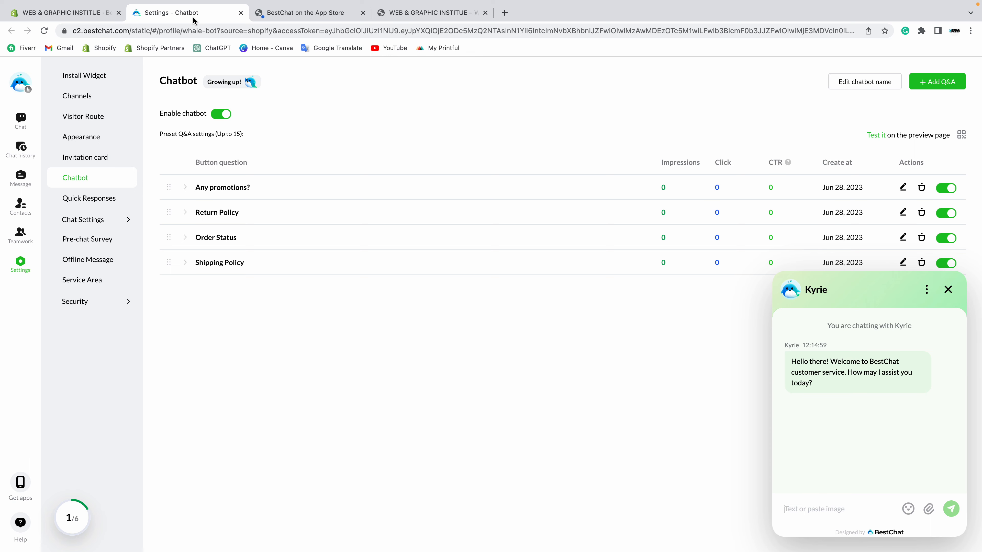
left_click(240, 13)
left_click(93, 15)
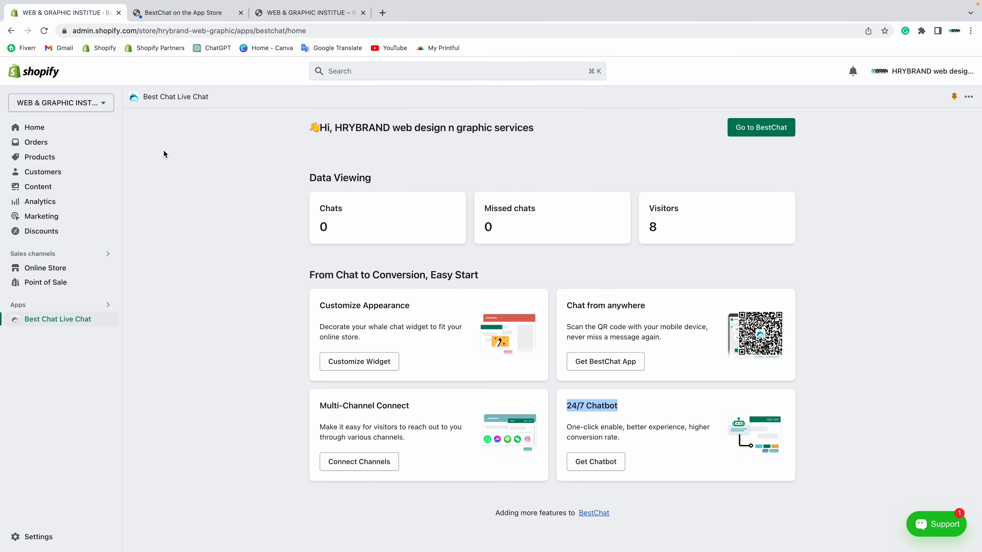